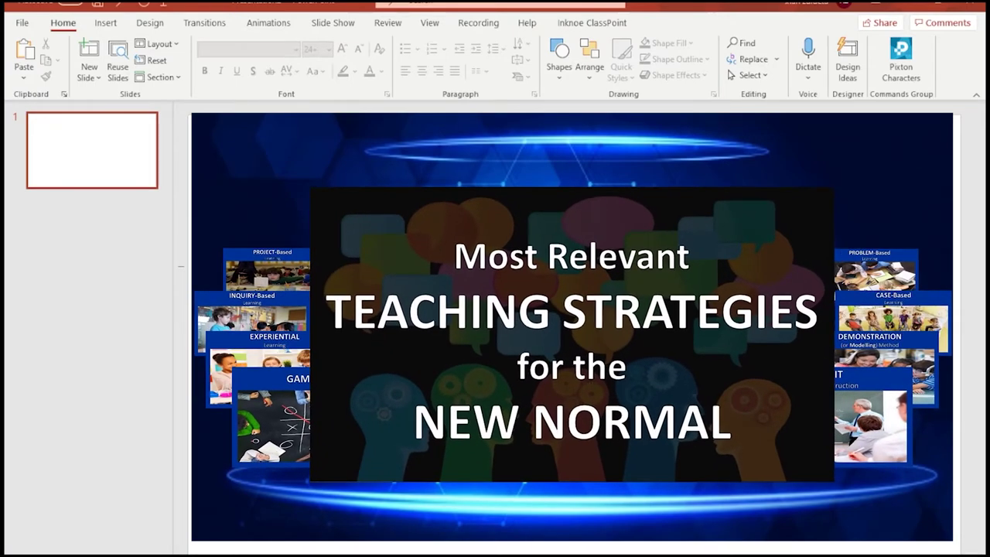
Delete the title and subtitle placeholders so slide 1 is empty.
{"action": "key", "text": "alt+Tab"}
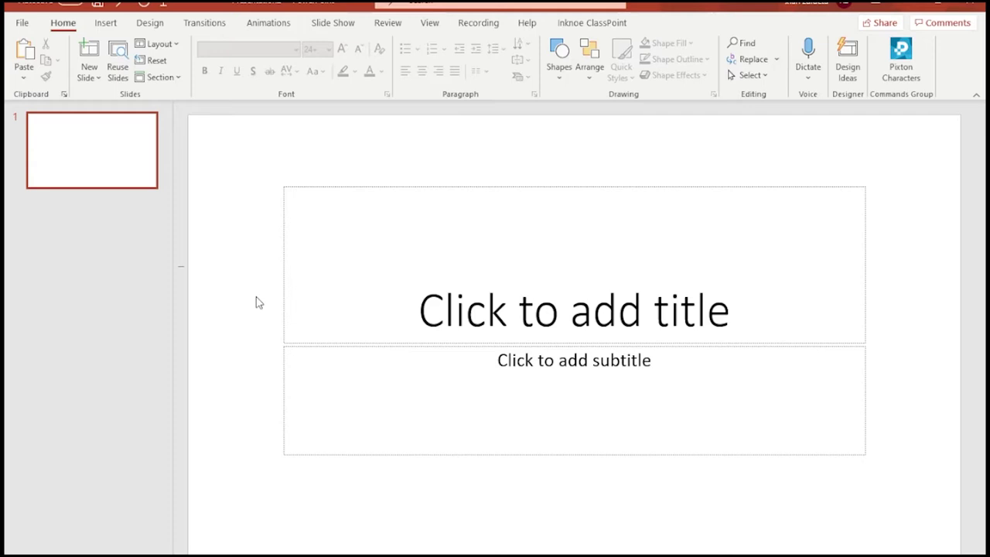
{"action": "key", "text": "ctrl+a"}
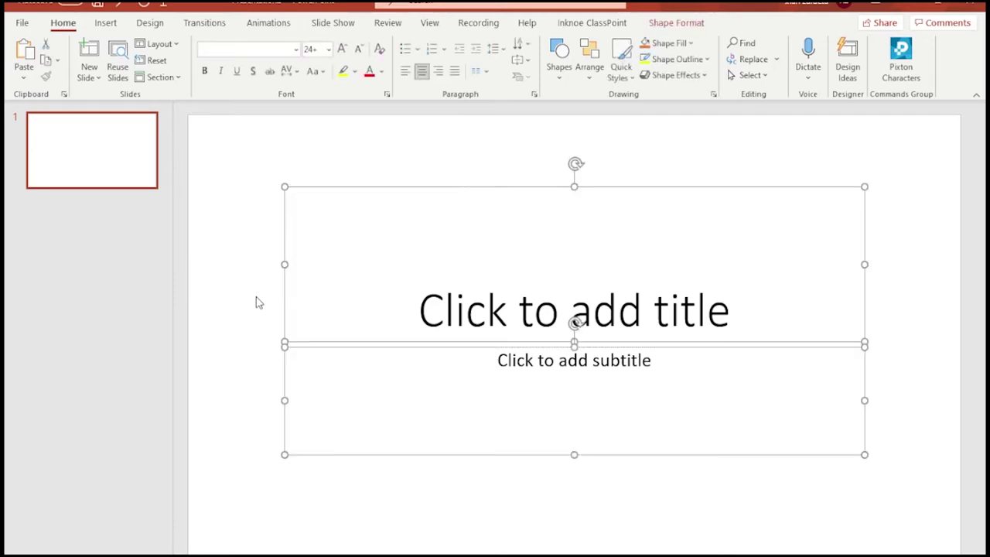
{"action": "key", "text": "Delete"}
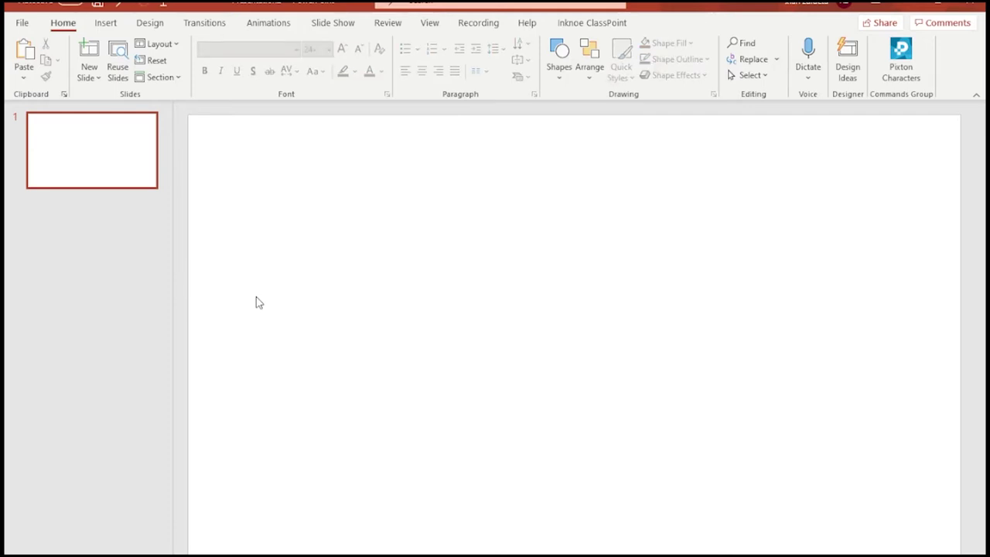
{"action": "left_click", "coordinate": [106, 23]}
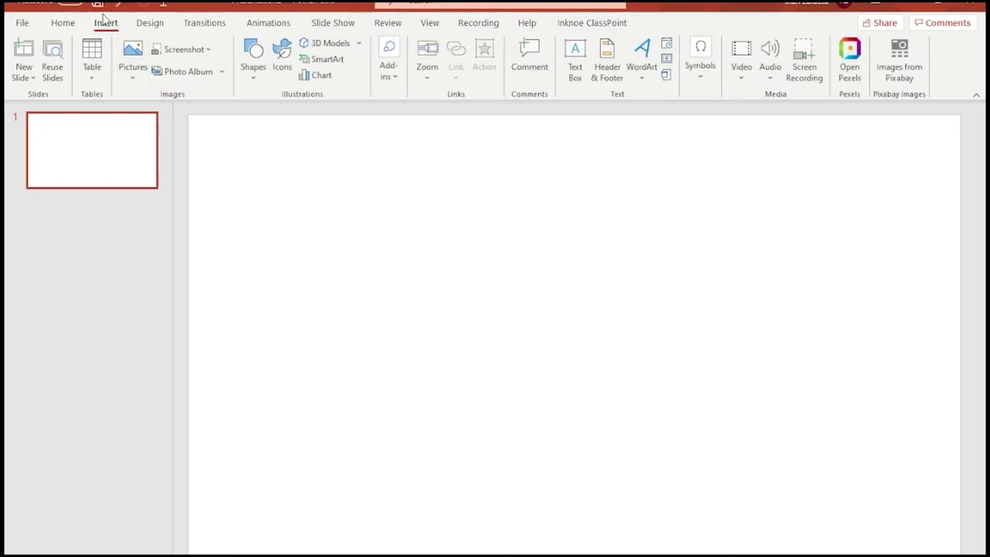
Insert images Slide1 through Slide7 from this device and shrink the stack to 1.97" × 3.5".
{"action": "left_click", "coordinate": [133, 60]}
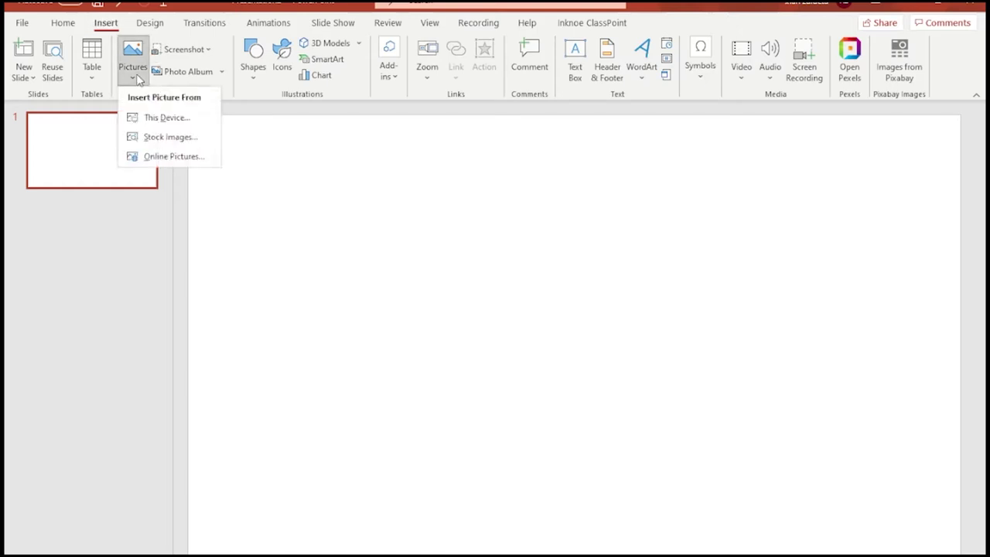
{"action": "left_click", "coordinate": [169, 123]}
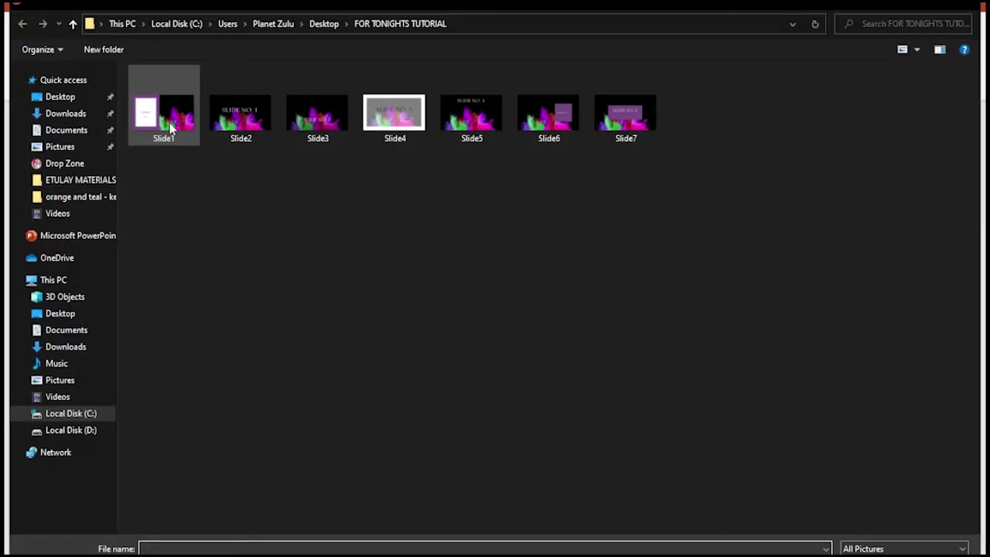
{"action": "left_click", "coordinate": [171, 128]}
{"action": "left_click", "coordinate": [655, 137], "text": "shift"}
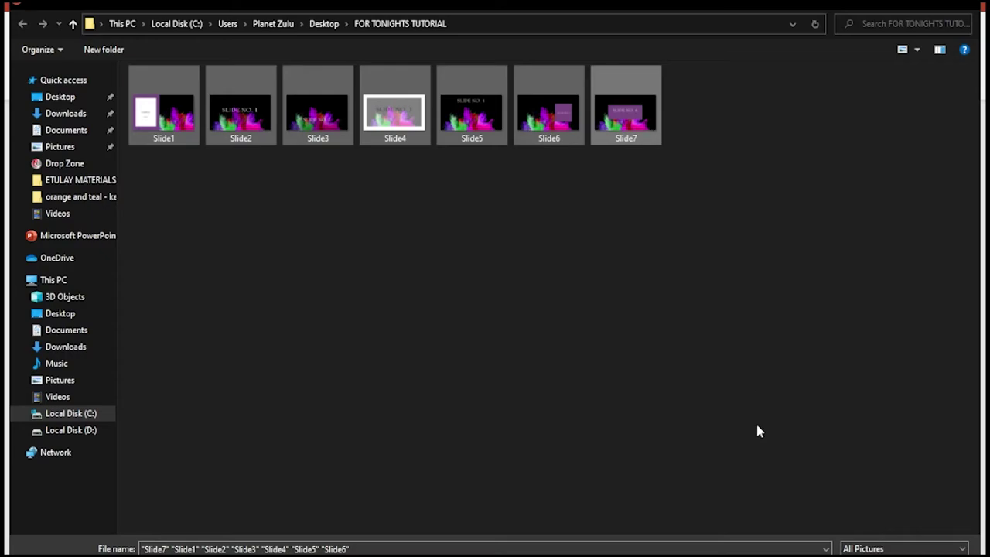
{"action": "left_click", "coordinate": [814, 551]}
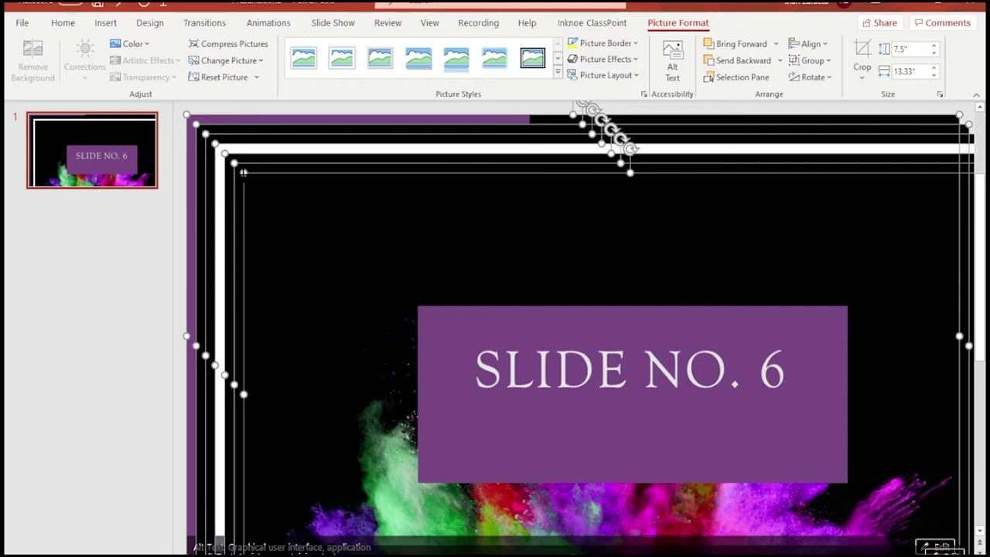
{"action": "left_click_drag", "start_coordinate": [240, 170], "coordinate": [361, 342]}
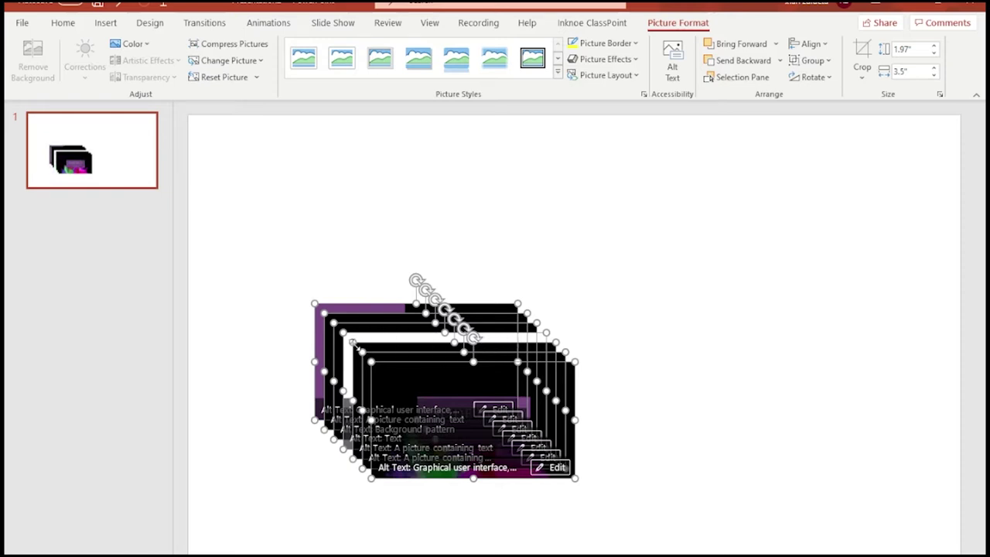
Outline all seven pictures in yellow, then pull the front SLIDE NO. 6 picture off the pile.
{"action": "left_click", "coordinate": [571, 48]}
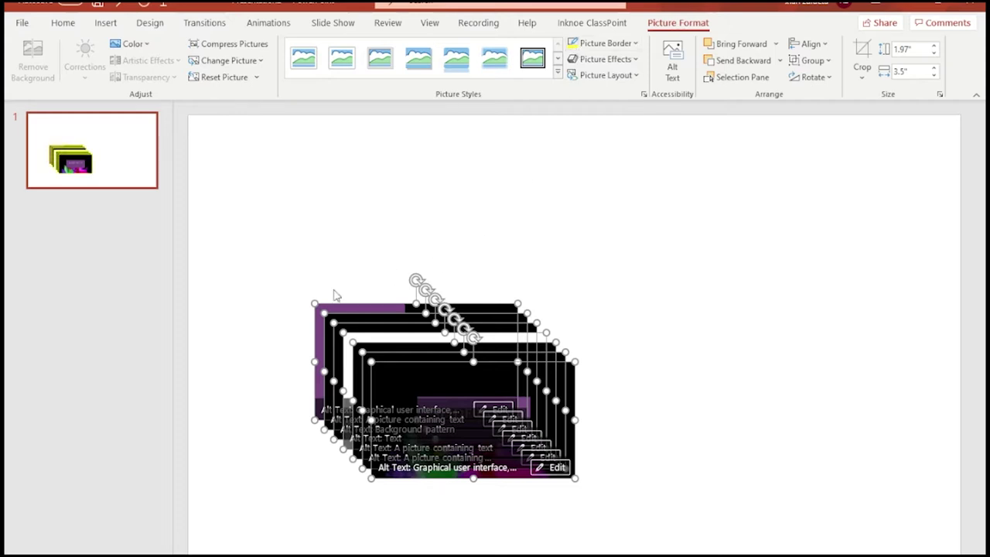
{"action": "left_click", "coordinate": [184, 277]}
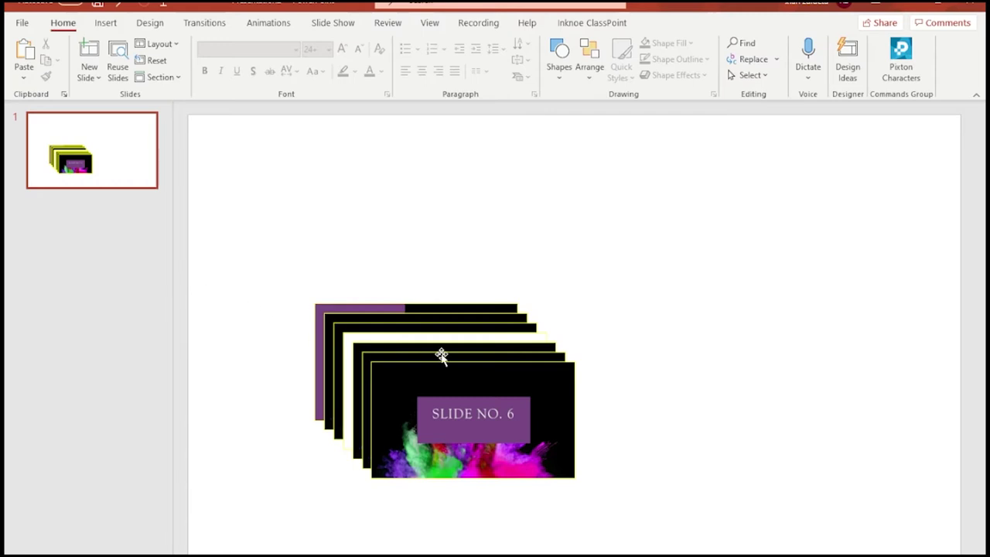
{"action": "left_click_drag", "start_coordinate": [448, 411], "coordinate": [466, 460]}
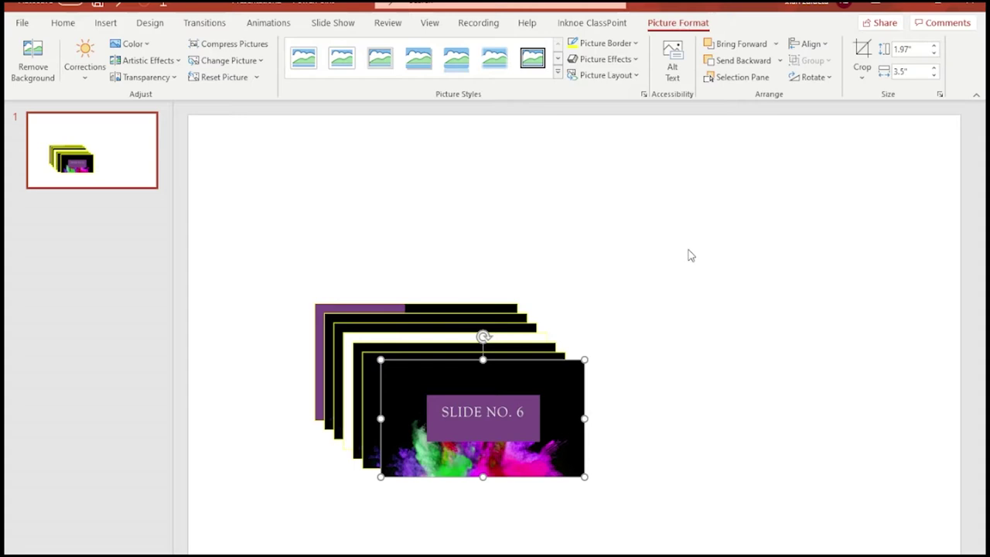
Drag SLIDE NO. 6, 4, 3, 2, 1 and the SAMPLE picture off the pile to separate spots.
{"action": "left_click_drag", "start_coordinate": [510, 396], "coordinate": [767, 376]}
{"action": "left_click_drag", "start_coordinate": [441, 423], "coordinate": [466, 190]}
{"action": "left_click_drag", "start_coordinate": [464, 402], "coordinate": [709, 441]}
{"action": "left_click_drag", "start_coordinate": [464, 371], "coordinate": [353, 235]}
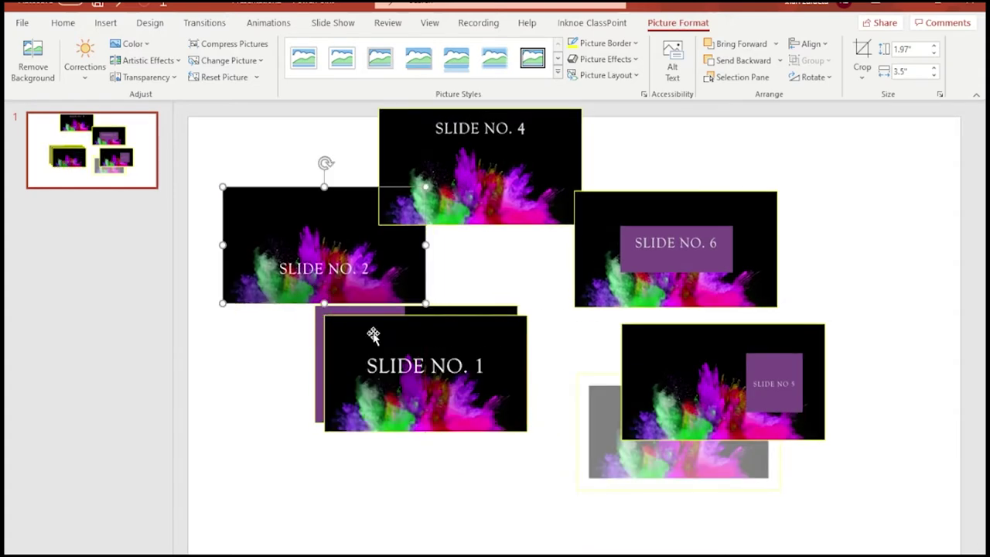
{"action": "left_click_drag", "start_coordinate": [505, 340], "coordinate": [391, 412]}
{"action": "left_click_drag", "start_coordinate": [440, 336], "coordinate": [585, 436]}
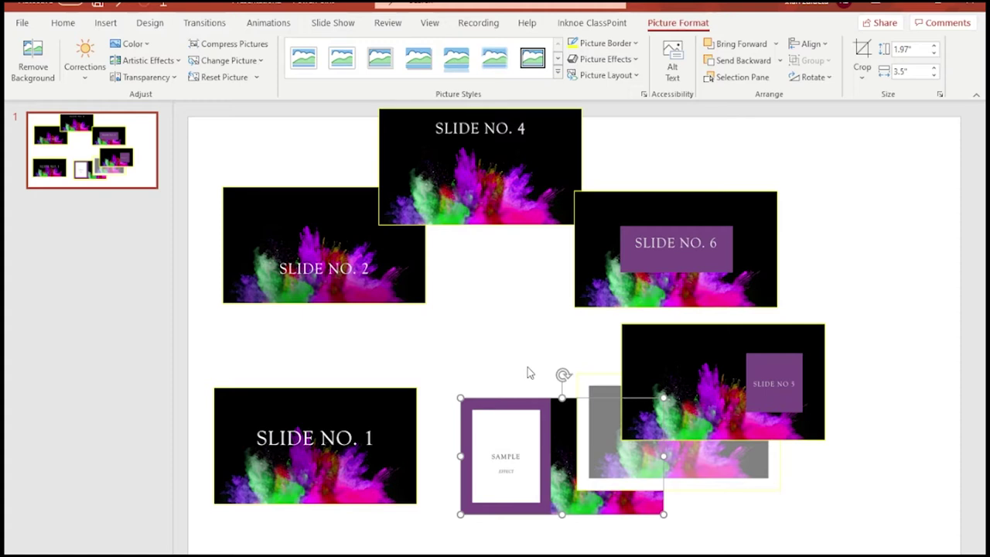
{"action": "mouse_move", "coordinate": [523, 449]}
{"action": "left_mouse_down"}
{"action": "mouse_move", "coordinate": [484, 352]}
{"action": "mouse_move", "coordinate": [524, 405]}
{"action": "mouse_move", "coordinate": [529, 451]}
{"action": "left_mouse_up"}
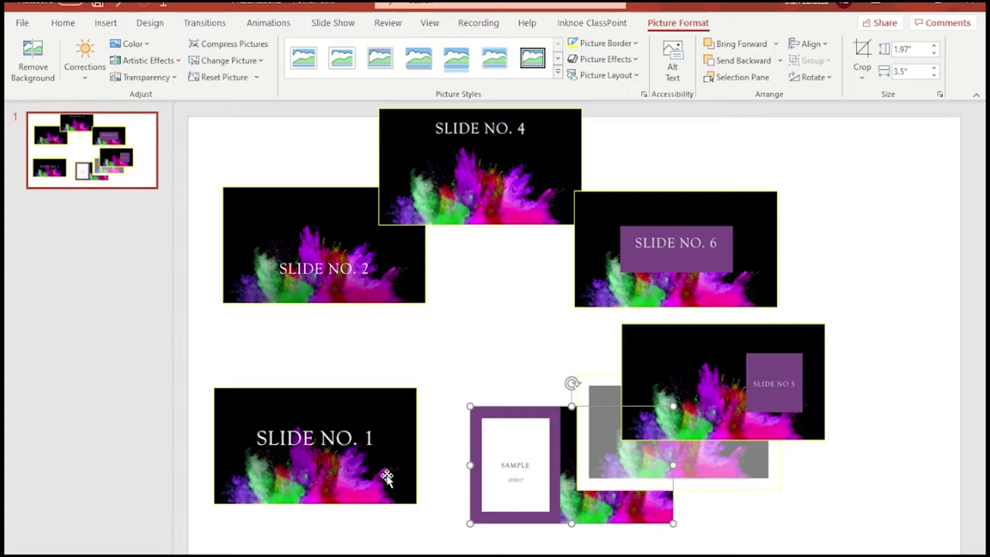
Rearrange the pictures: SLIDE NO. 1 and 2 right, 3 top right, 4 upper left, 5 left.
{"action": "left_click_drag", "start_coordinate": [284, 462], "coordinate": [784, 504]}
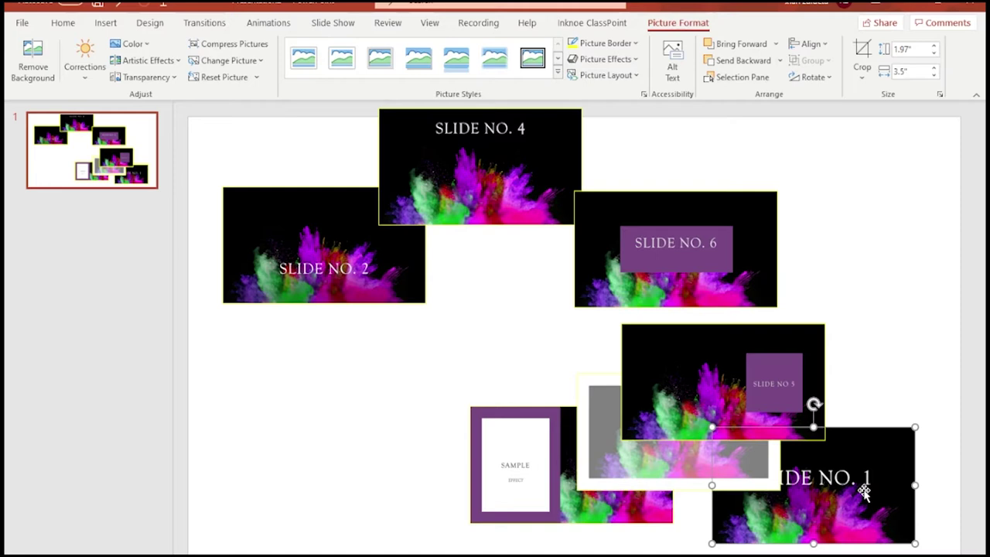
{"action": "left_click_drag", "start_coordinate": [798, 490], "coordinate": [798, 490]}
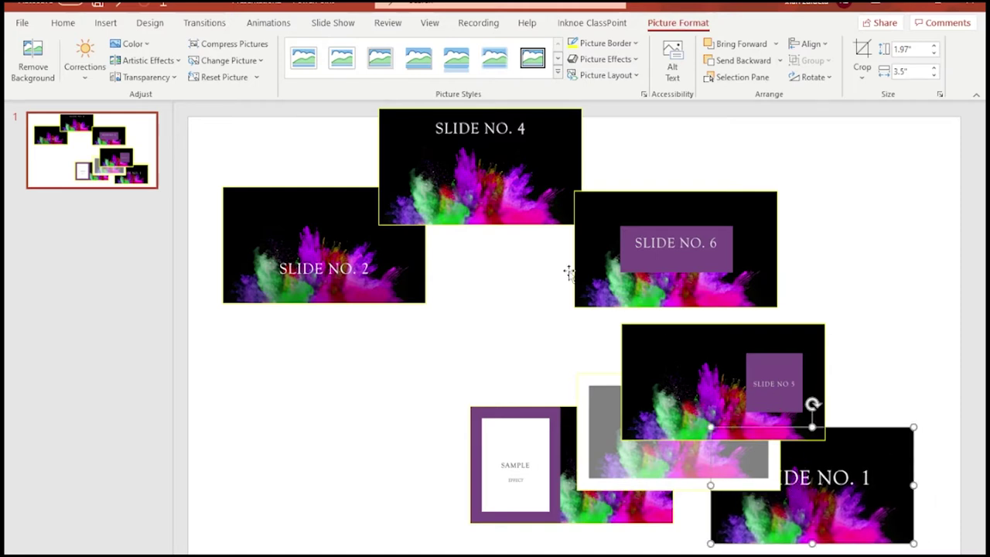
{"action": "left_click_drag", "start_coordinate": [325, 244], "coordinate": [845, 339]}
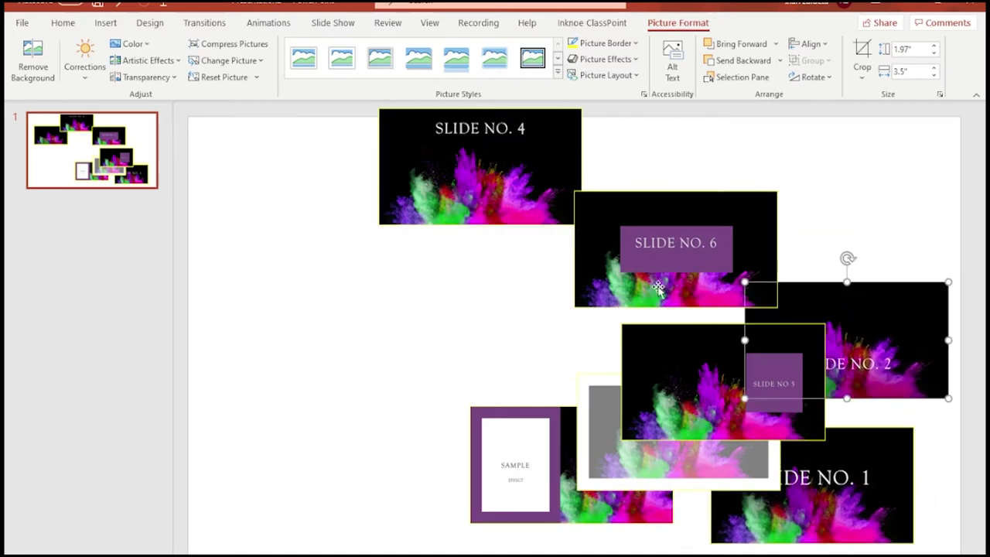
{"action": "left_click_drag", "start_coordinate": [656, 397], "coordinate": [392, 355]}
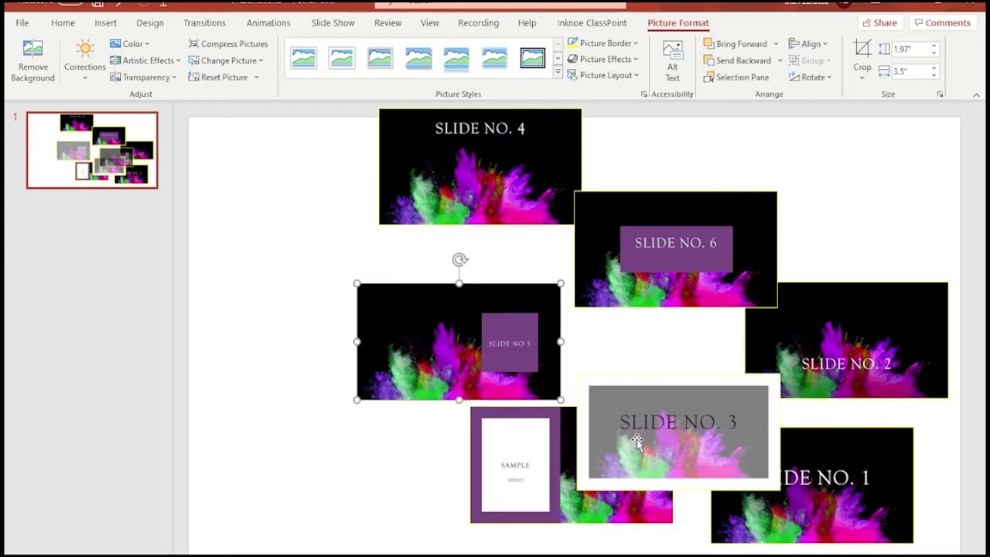
{"action": "left_click_drag", "start_coordinate": [639, 430], "coordinate": [813, 189]}
{"action": "left_click_drag", "start_coordinate": [542, 175], "coordinate": [447, 222]}
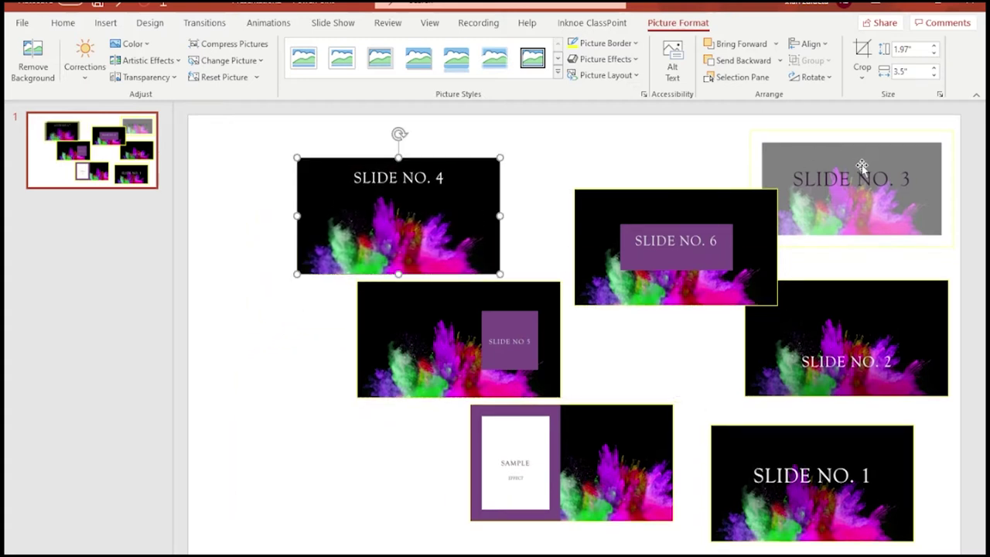
{"action": "left_click_drag", "start_coordinate": [454, 338], "coordinate": [314, 289]}
{"action": "left_click_drag", "start_coordinate": [654, 270], "coordinate": [355, 403]}
Enlarge the SAMPLE picture to 4.67" × 8.3" and centre it on the slide.
{"action": "left_click_drag", "start_coordinate": [530, 463], "coordinate": [574, 352]}
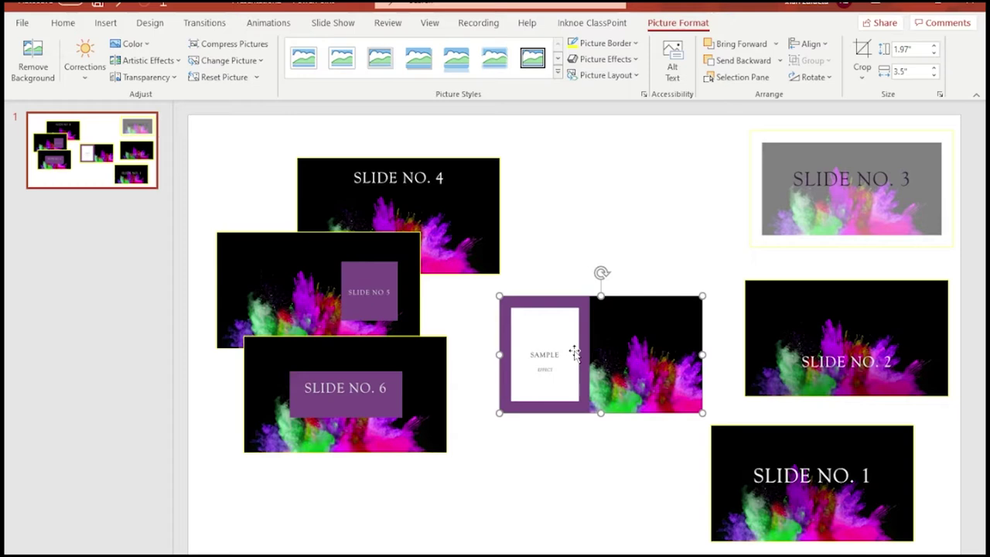
{"action": "left_click_drag", "start_coordinate": [499, 296], "coordinate": [272, 162]}
{"action": "left_click_drag", "start_coordinate": [477, 317], "coordinate": [539, 333]}
{"action": "left_click_drag", "start_coordinate": [661, 260], "coordinate": [672, 319]}
{"action": "left_click_drag", "start_coordinate": [774, 237], "coordinate": [822, 215]}
{"action": "left_click_drag", "start_coordinate": [707, 294], "coordinate": [645, 380]}
{"action": "mouse_move", "coordinate": [598, 358]}
{"action": "left_mouse_down"}
{"action": "mouse_move", "coordinate": [585, 358]}
{"action": "mouse_move", "coordinate": [600, 362]}
{"action": "left_mouse_up"}
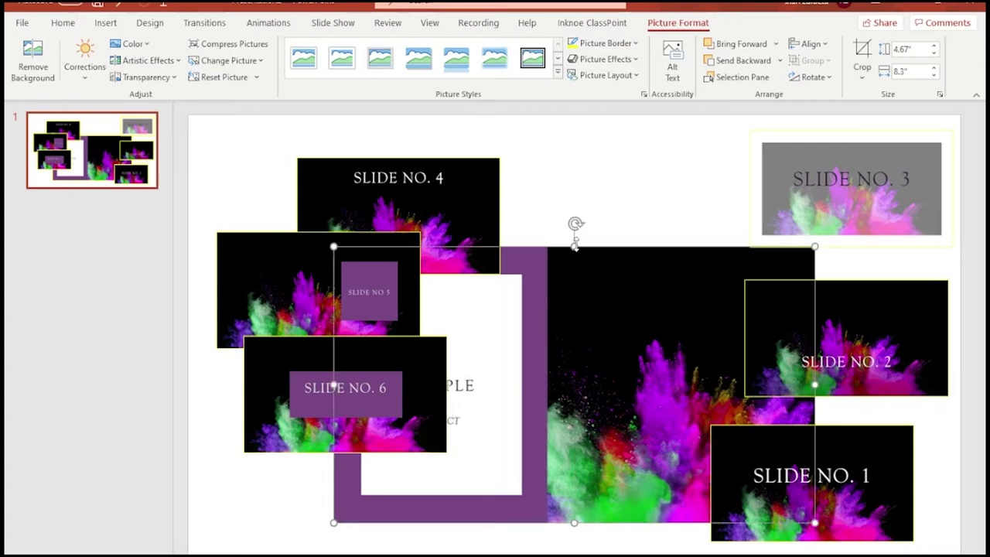
Stretch the SAMPLE picture taller and reposition and enlarge SLIDE NO. 6 and SLIDE NO. 1.
{"action": "left_click_drag", "start_coordinate": [573, 244], "coordinate": [573, 211]}
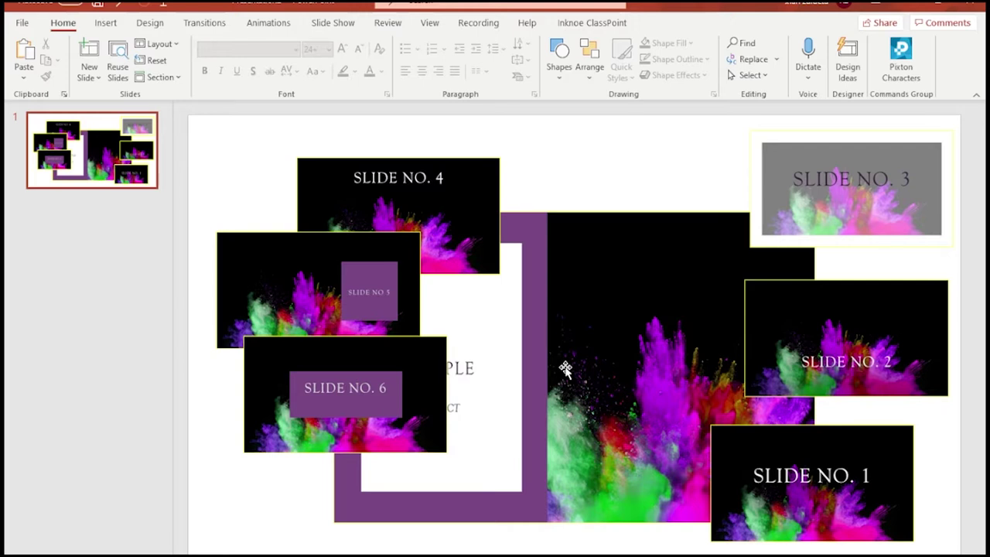
{"action": "left_click_drag", "start_coordinate": [754, 498], "coordinate": [778, 445]}
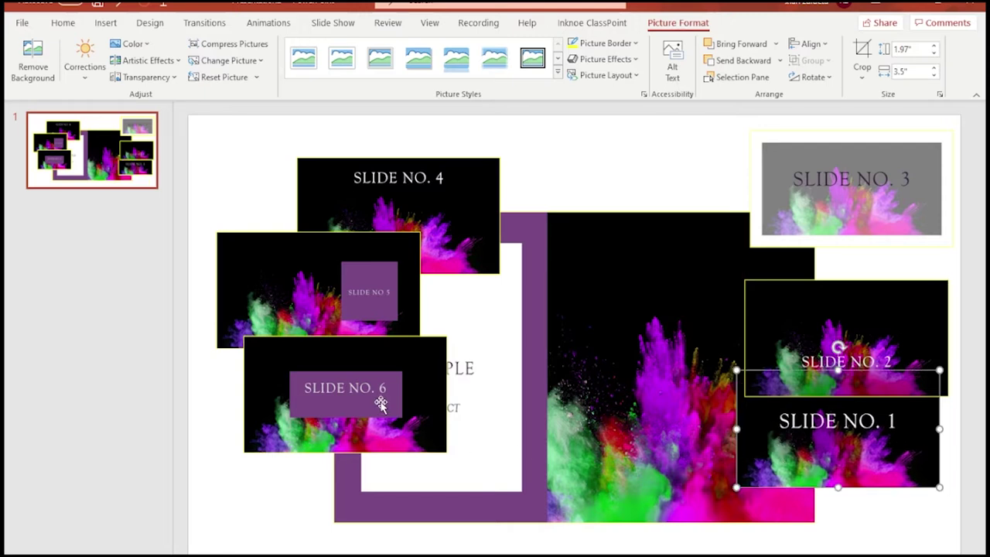
{"action": "left_click_drag", "start_coordinate": [380, 404], "coordinate": [358, 435]}
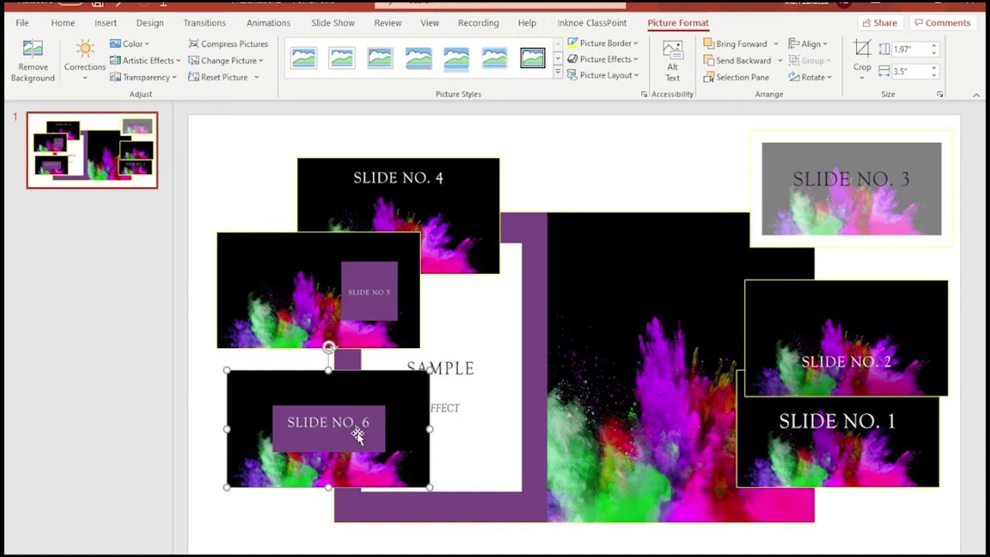
{"action": "left_click_drag", "start_coordinate": [358, 433], "coordinate": [349, 434]}
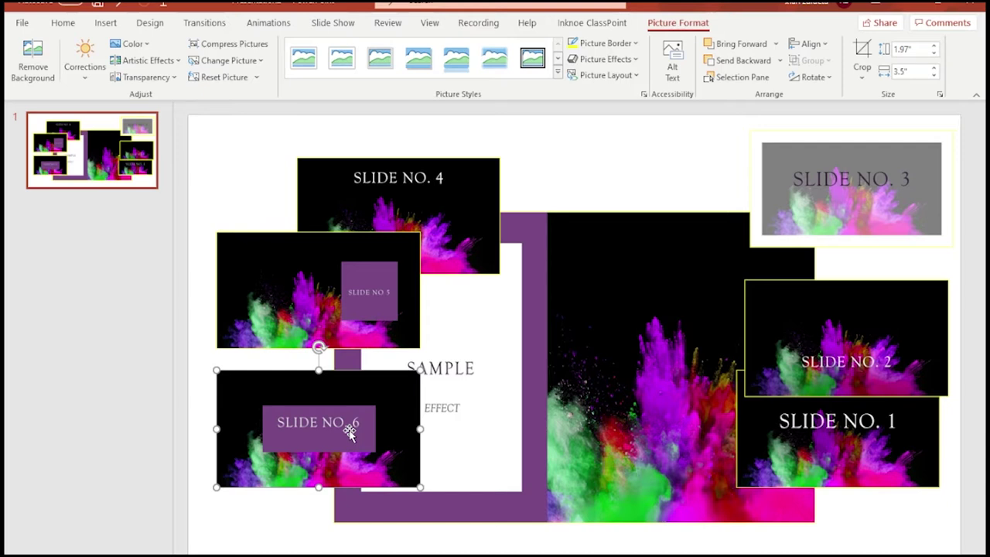
{"action": "left_click", "coordinate": [756, 451], "text": "shift"}
{"action": "left_click_drag", "start_coordinate": [412, 430], "coordinate": [452, 427]}
{"action": "left_click_drag", "start_coordinate": [328, 365], "coordinate": [331, 328]}
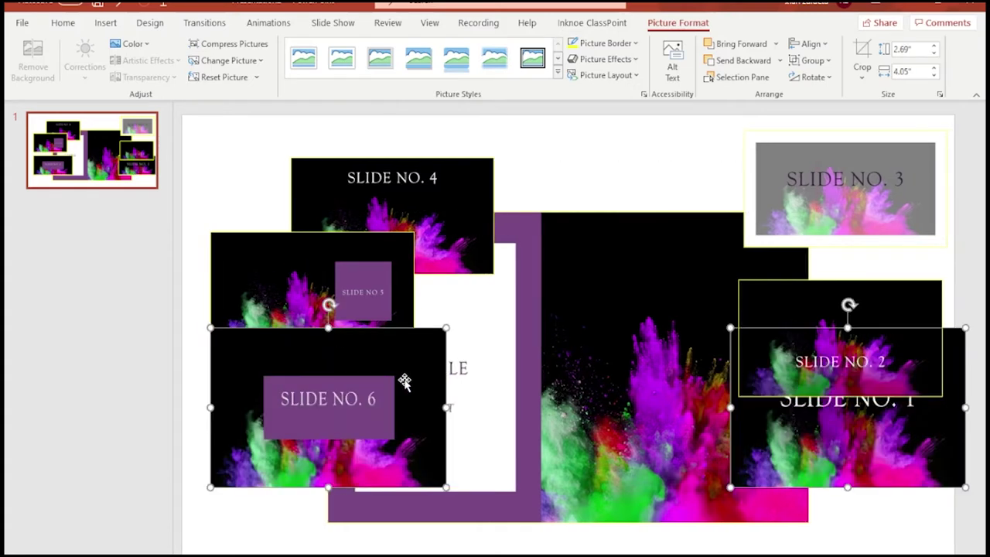
{"action": "left_click", "coordinate": [842, 524]}
{"action": "left_click_drag", "start_coordinate": [840, 453], "coordinate": [801, 430]}
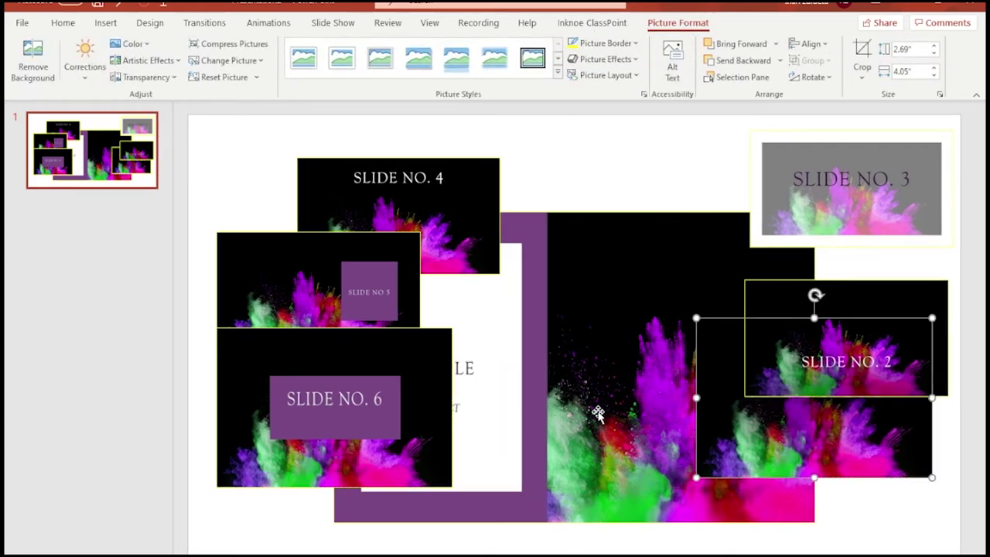
Bring the SAMPLE picture to front and move the Slide No. 2 picture to the right edge.
{"action": "right_click", "coordinate": [579, 395]}
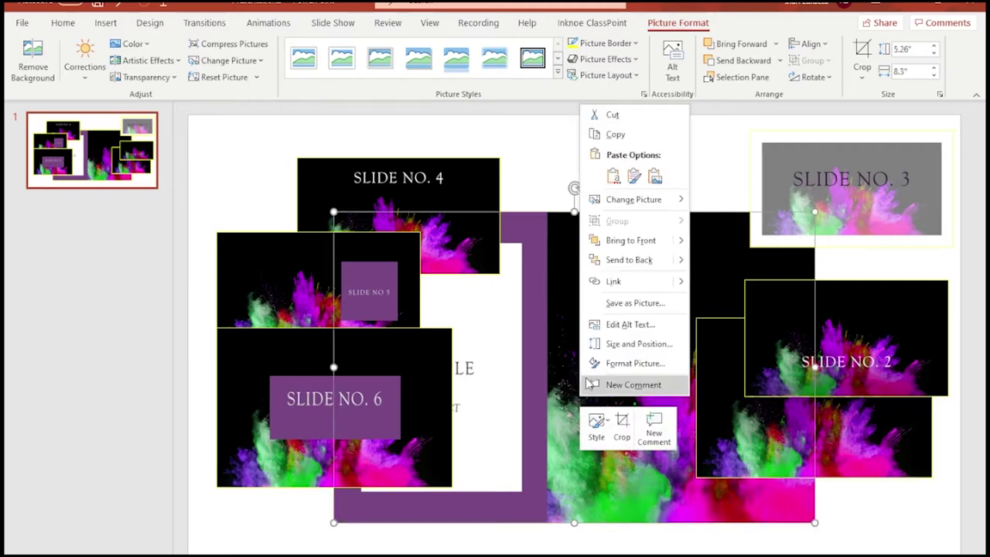
{"action": "left_click", "coordinate": [630, 240]}
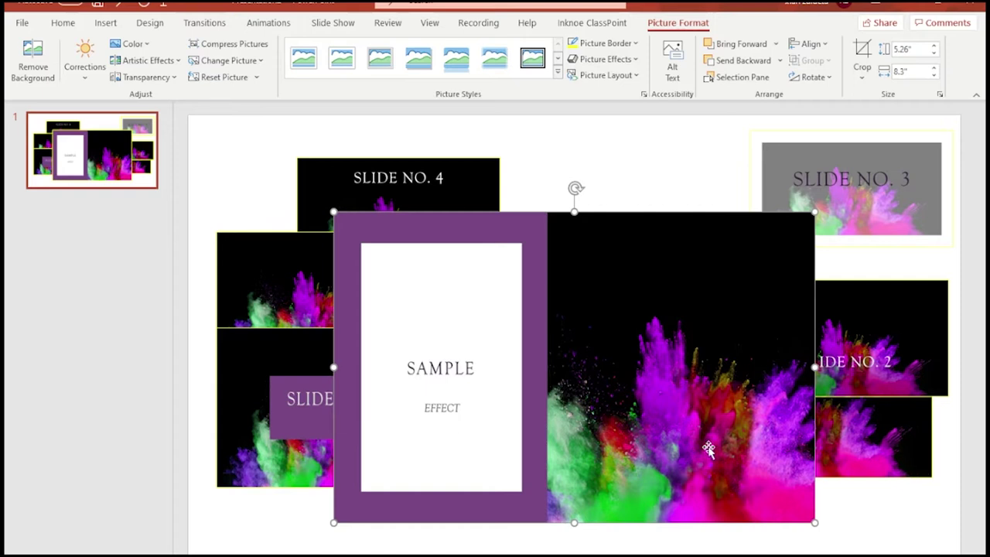
{"action": "left_click_drag", "start_coordinate": [893, 365], "coordinate": [897, 332]}
{"action": "mouse_move", "coordinate": [315, 305]}
{"action": "left_mouse_down"}
{"action": "mouse_move", "coordinate": [302, 323]}
{"action": "mouse_move", "coordinate": [301, 313]}
{"action": "left_mouse_up"}
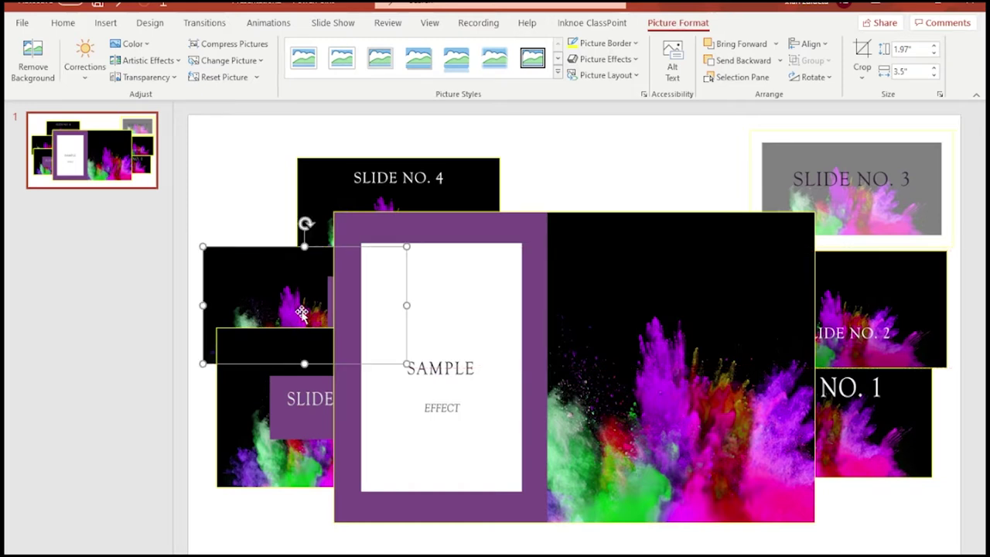
Send the Slide No. 2 picture behind the other pictures.
{"action": "left_click", "coordinate": [884, 333]}
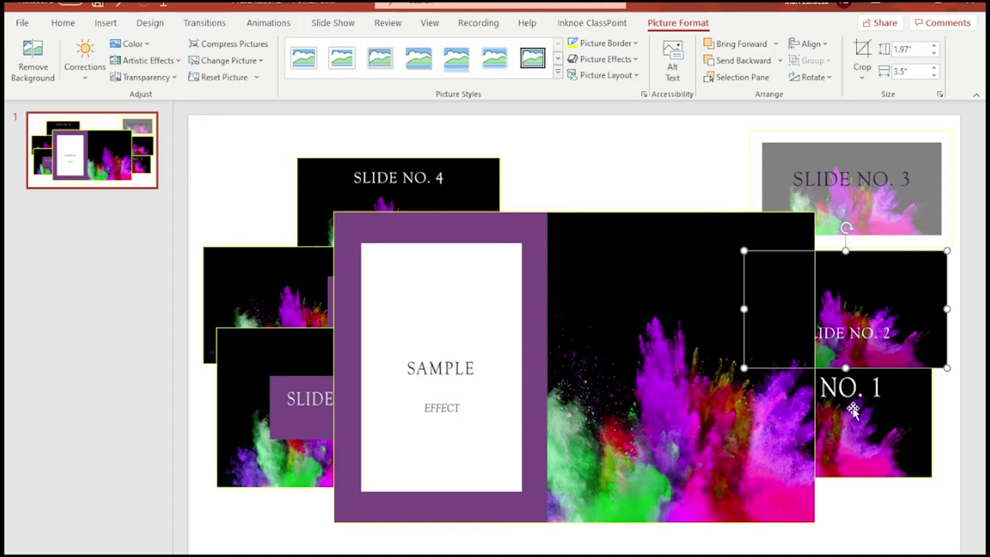
{"action": "right_click", "coordinate": [851, 310]}
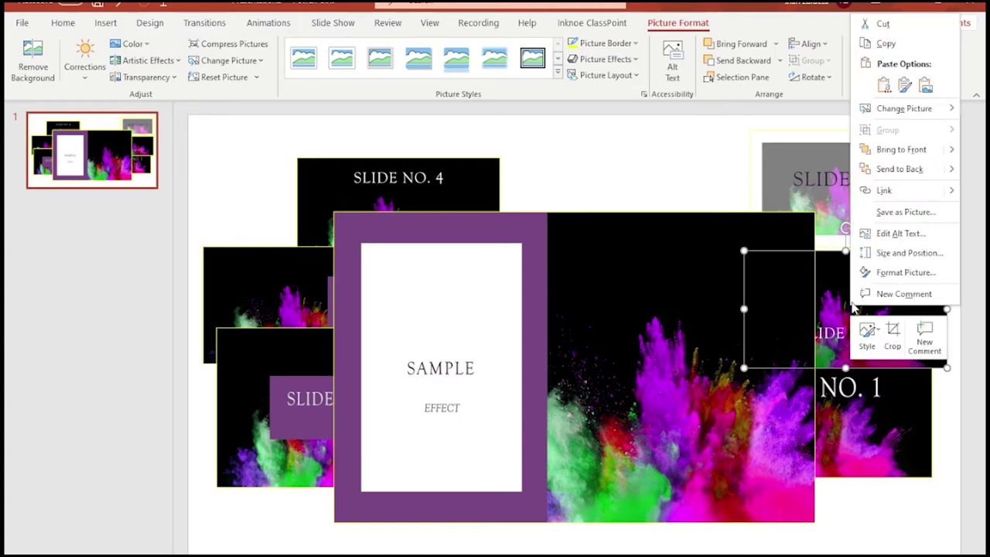
{"action": "left_click", "coordinate": [898, 168]}
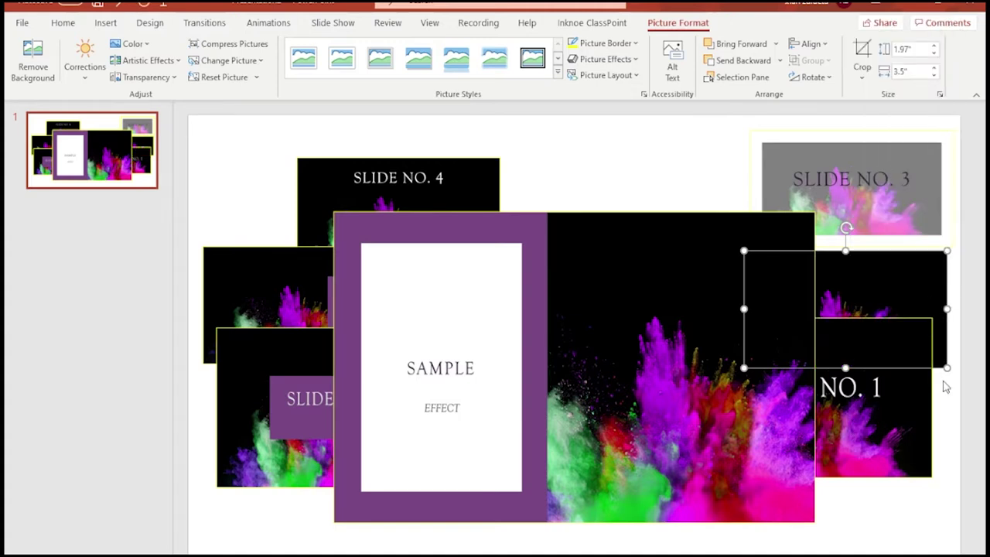
{"action": "left_click", "coordinate": [951, 426]}
Reposition the Slide No. 3 and Slide No. 4 pictures along the top of the collage.
{"action": "left_click", "coordinate": [851, 186]}
{"action": "left_click_drag", "start_coordinate": [851, 185], "coordinate": [798, 170]}
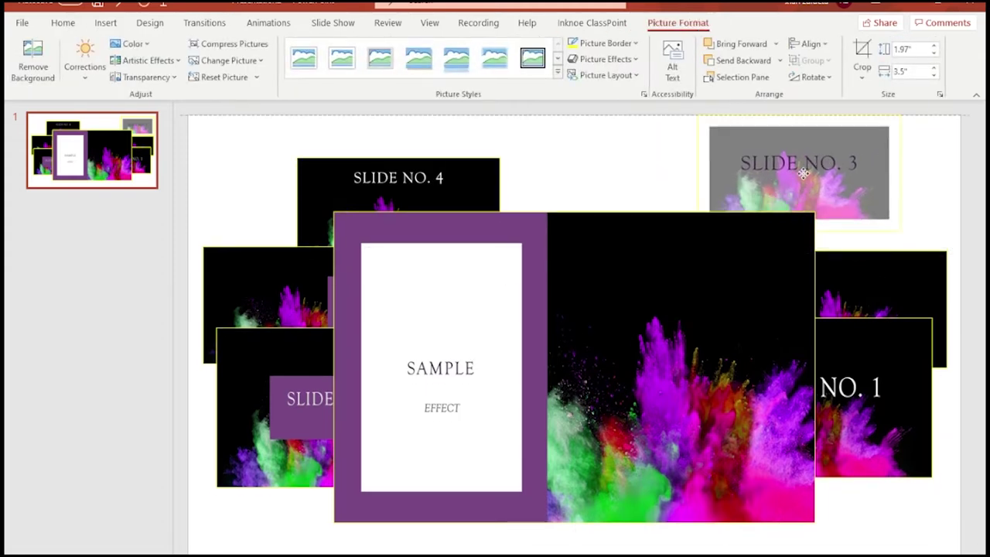
{"action": "left_click_drag", "start_coordinate": [447, 186], "coordinate": [400, 172]}
{"action": "left_click", "coordinate": [243, 299]}
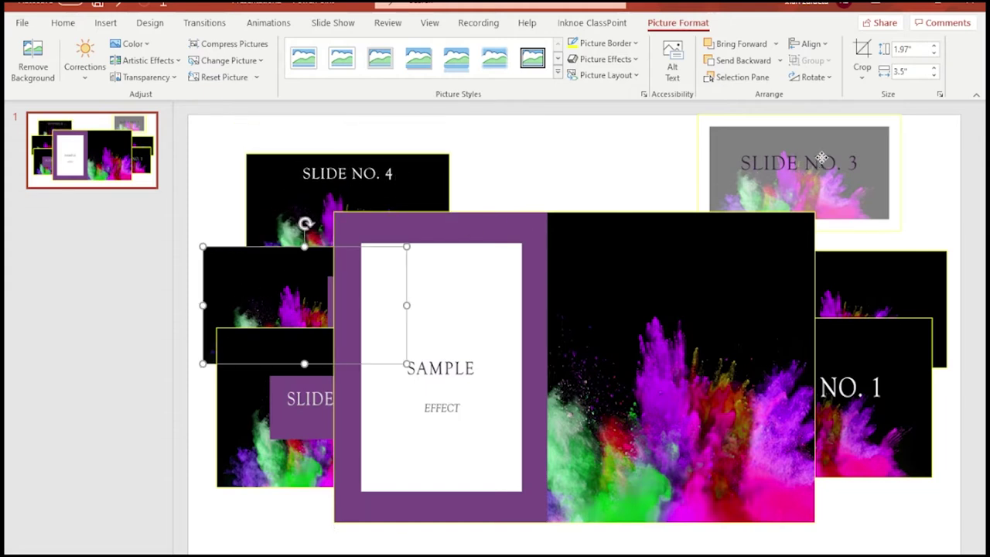
{"action": "left_click_drag", "start_coordinate": [826, 157], "coordinate": [829, 189]}
{"action": "left_click", "coordinate": [933, 280]}
{"action": "left_click", "coordinate": [856, 204]}
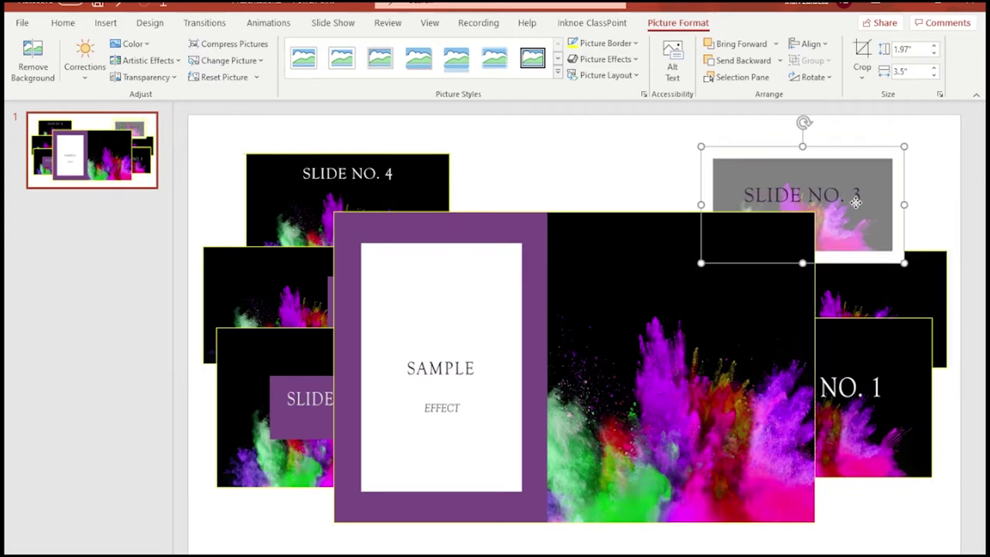
{"action": "right_click", "coordinate": [855, 205]}
{"action": "left_click", "coordinate": [915, 364]}
{"action": "left_click_drag", "start_coordinate": [840, 230], "coordinate": [842, 225]}
{"action": "left_click", "coordinate": [394, 171]}
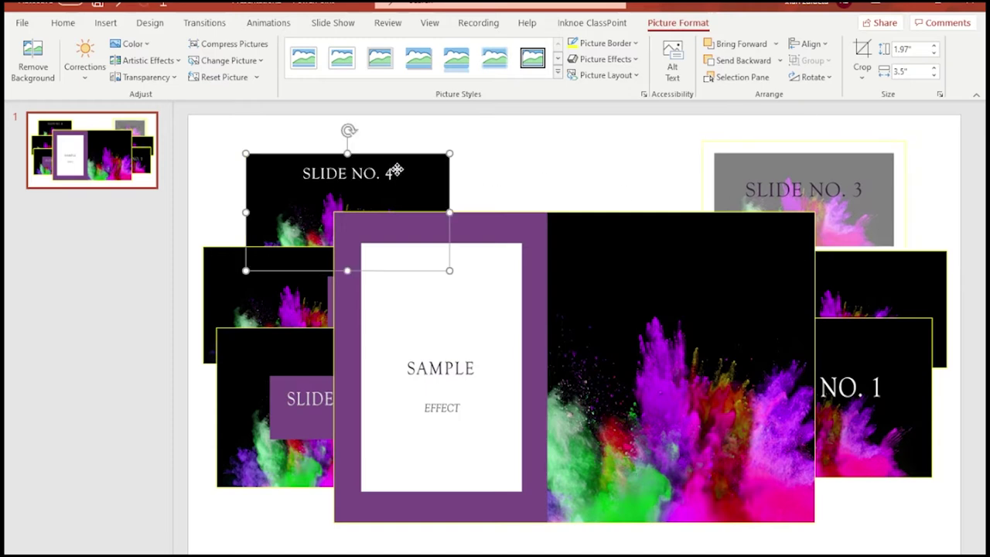
{"action": "left_click", "coordinate": [240, 301]}
{"action": "left_click", "coordinate": [916, 293]}
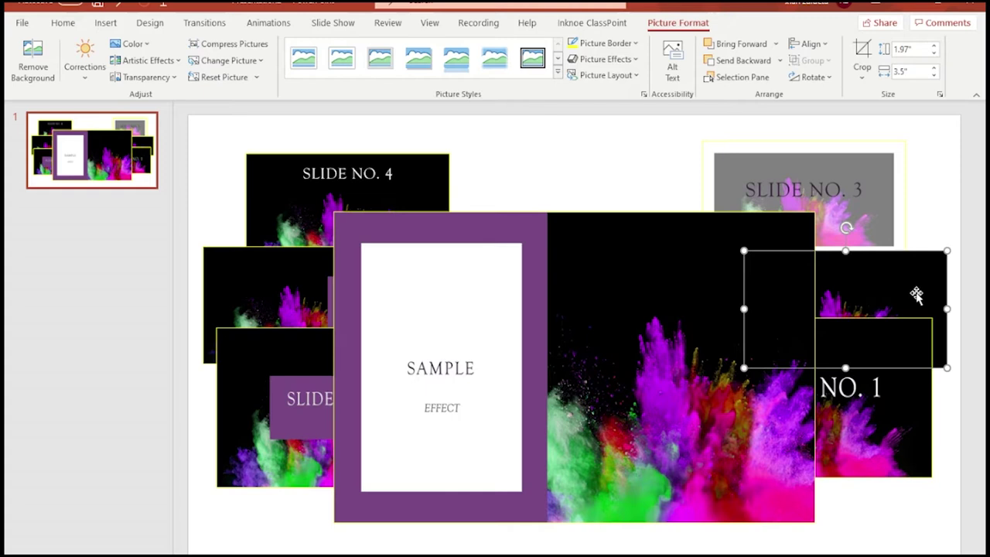
Shrink the Slide No. 3 and 4 pictures together to 1.55" × 2.75" and nudge them into place.
{"action": "left_click", "coordinate": [825, 186]}
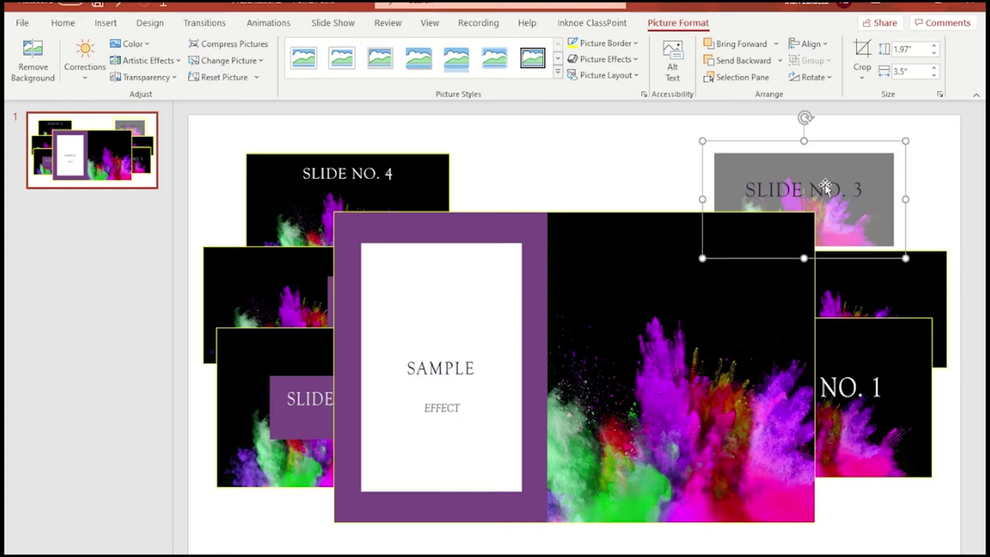
{"action": "left_click", "coordinate": [392, 177], "text": "shift"}
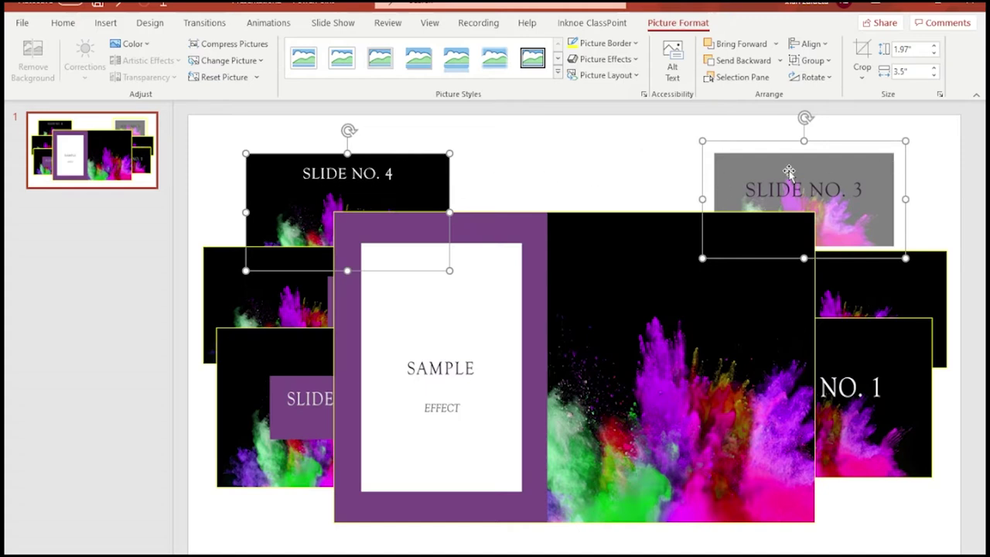
{"action": "left_click_drag", "start_coordinate": [906, 139], "coordinate": [861, 172]}
{"action": "left_click", "coordinate": [348, 165]}
{"action": "mouse_move", "coordinate": [307, 197]}
{"action": "left_mouse_down"}
{"action": "mouse_move", "coordinate": [301, 168]}
{"action": "mouse_move", "coordinate": [301, 196]}
{"action": "left_mouse_up"}
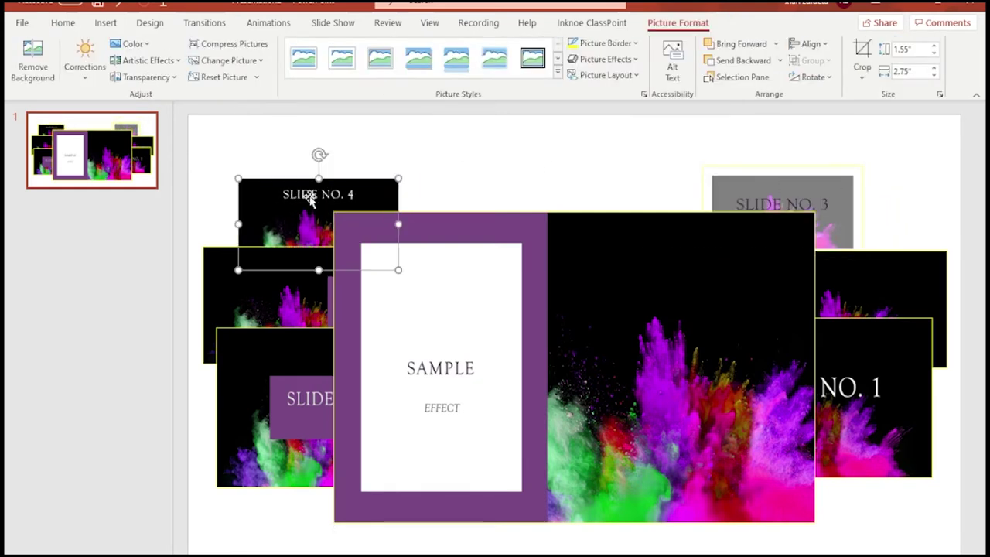
{"action": "left_click_drag", "start_coordinate": [749, 186], "coordinate": [785, 189]}
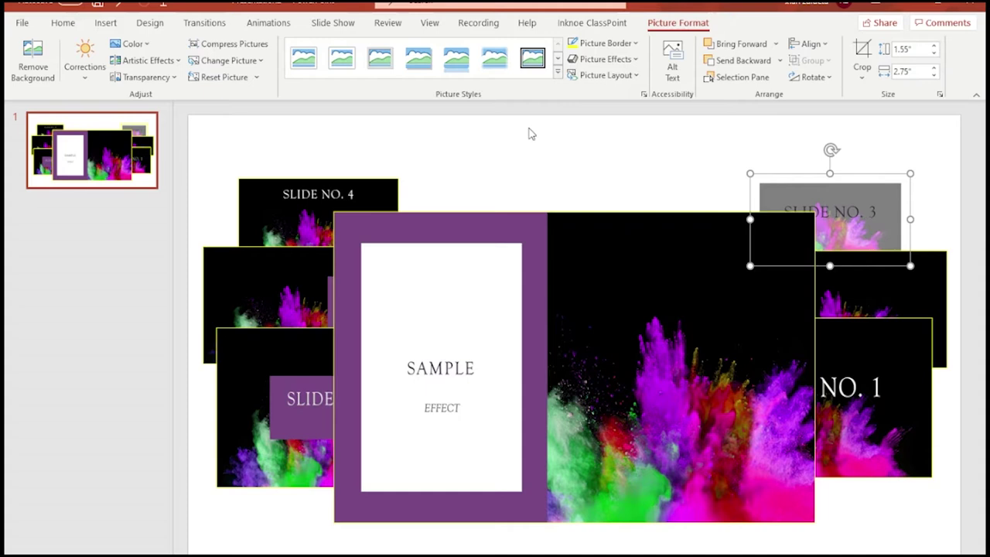
{"action": "left_click", "coordinate": [186, 208]}
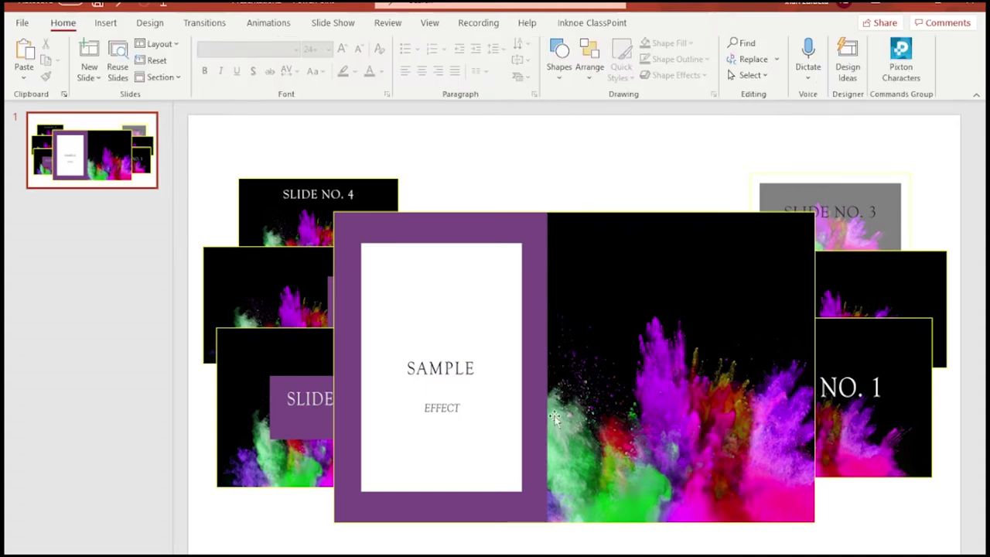
{"action": "left_click", "coordinate": [77, 167]}
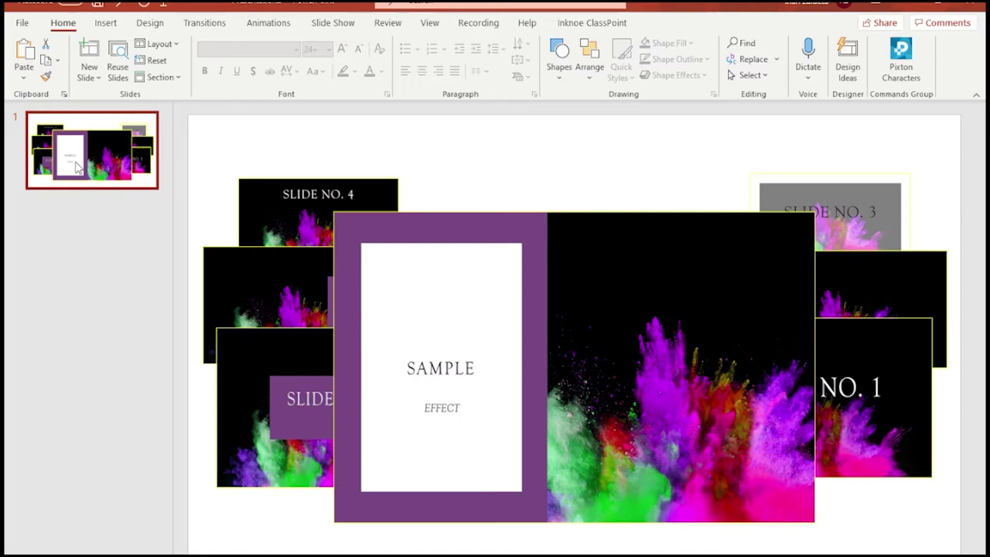
Paste a copy of the collage slide as slide 2 with Ctrl+V.
{"action": "key", "text": "ctrl+v"}
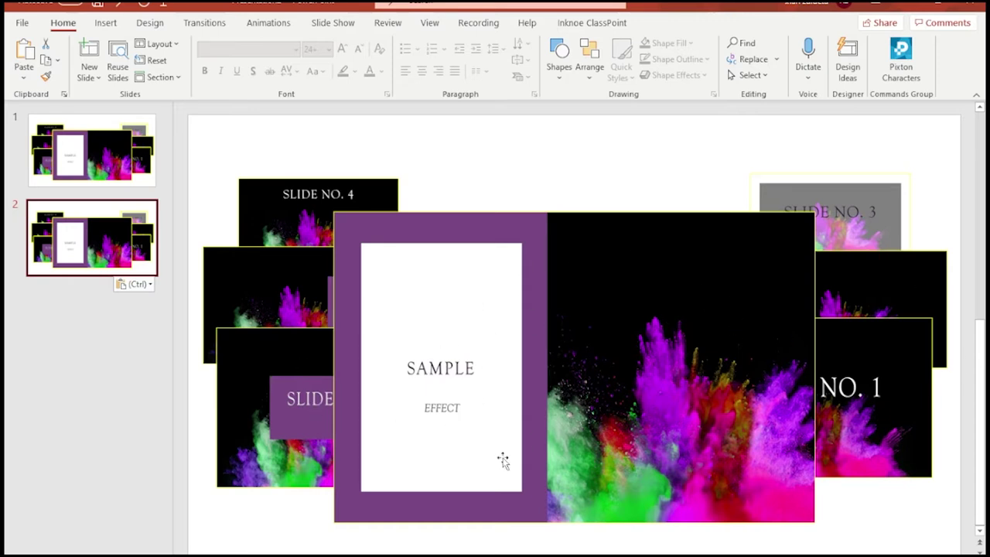
Move and resize the SLIDE NO. 1 picture to match the SAMPLE panel, then send it to back.
{"action": "left_click", "coordinate": [862, 405]}
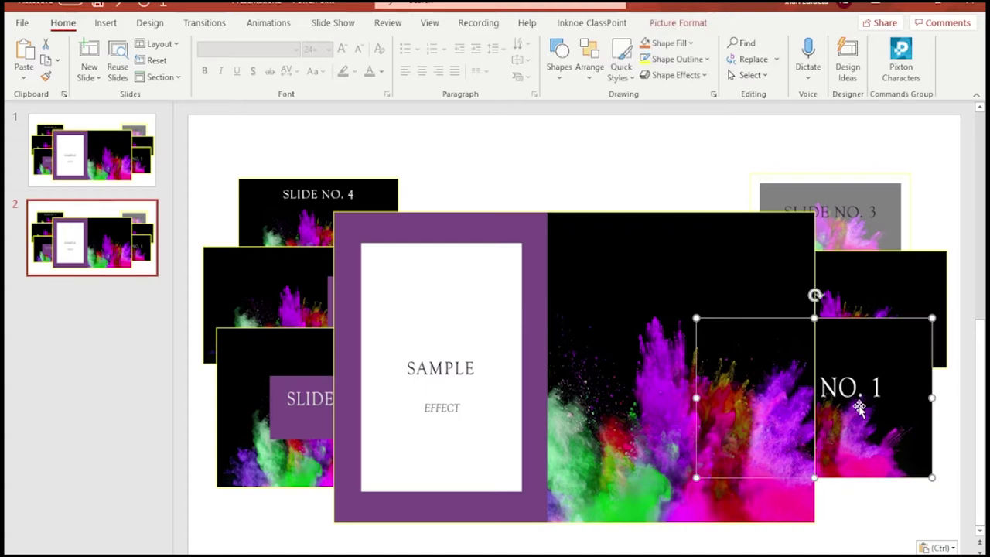
{"action": "left_click_drag", "start_coordinate": [846, 398], "coordinate": [847, 393]}
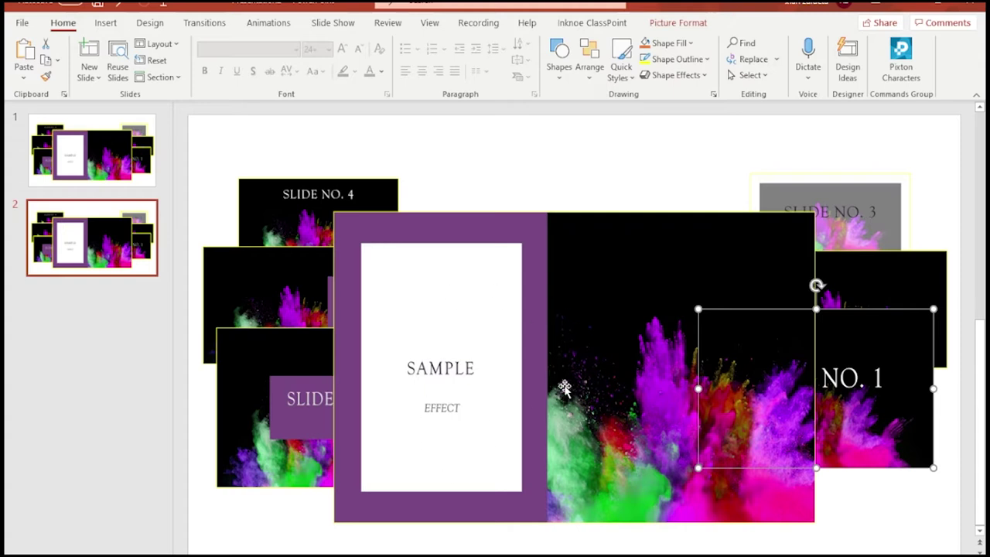
{"action": "mouse_move", "coordinate": [848, 407]}
{"action": "left_mouse_down"}
{"action": "mouse_move", "coordinate": [786, 384]}
{"action": "mouse_move", "coordinate": [835, 410]}
{"action": "mouse_move", "coordinate": [800, 423]}
{"action": "mouse_move", "coordinate": [846, 406]}
{"action": "left_mouse_up"}
{"action": "right_click", "coordinate": [846, 406]}
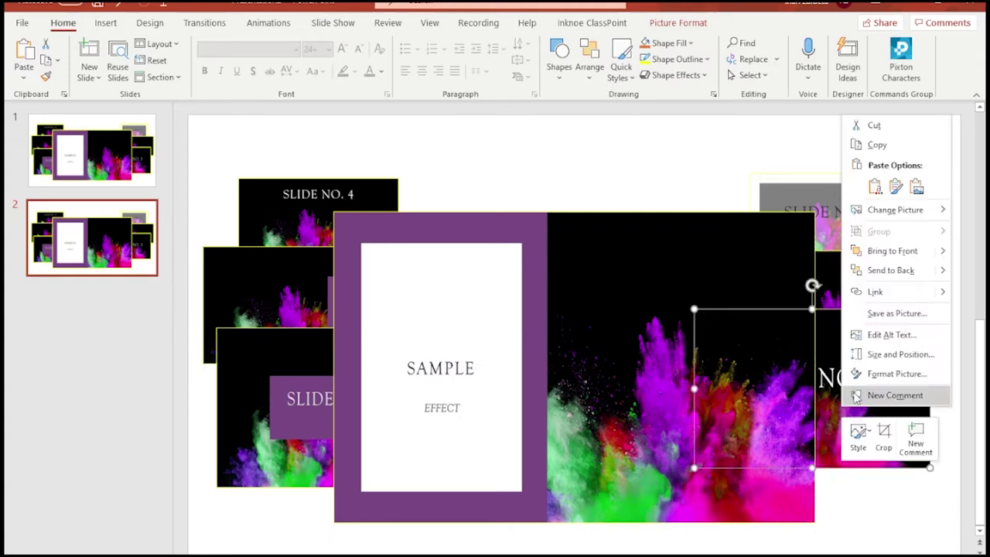
{"action": "left_click", "coordinate": [880, 266]}
{"action": "left_click_drag", "start_coordinate": [719, 401], "coordinate": [334, 290]}
{"action": "left_click", "coordinate": [454, 214]}
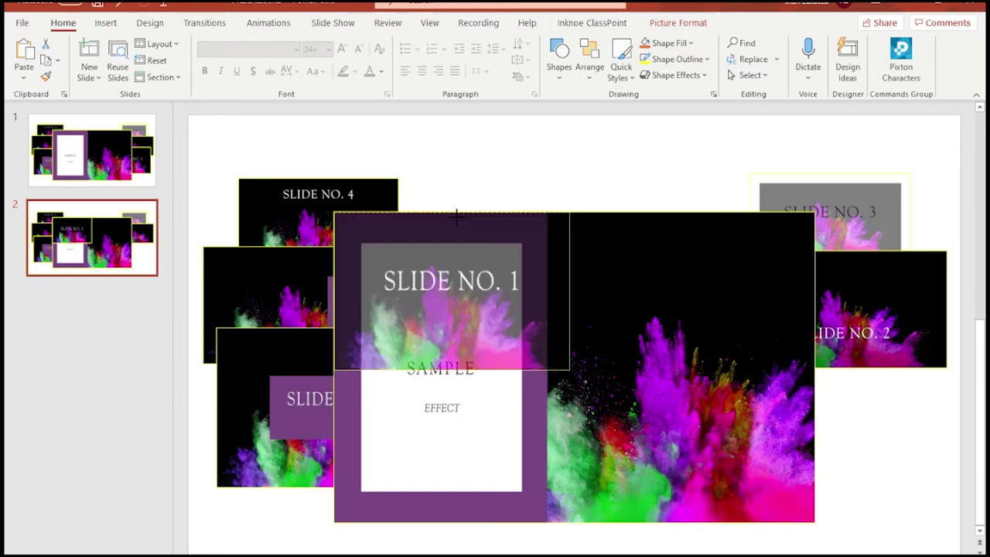
{"action": "left_click_drag", "start_coordinate": [569, 291], "coordinate": [814, 290]}
{"action": "left_click_drag", "start_coordinate": [573, 368], "coordinate": [562, 510]}
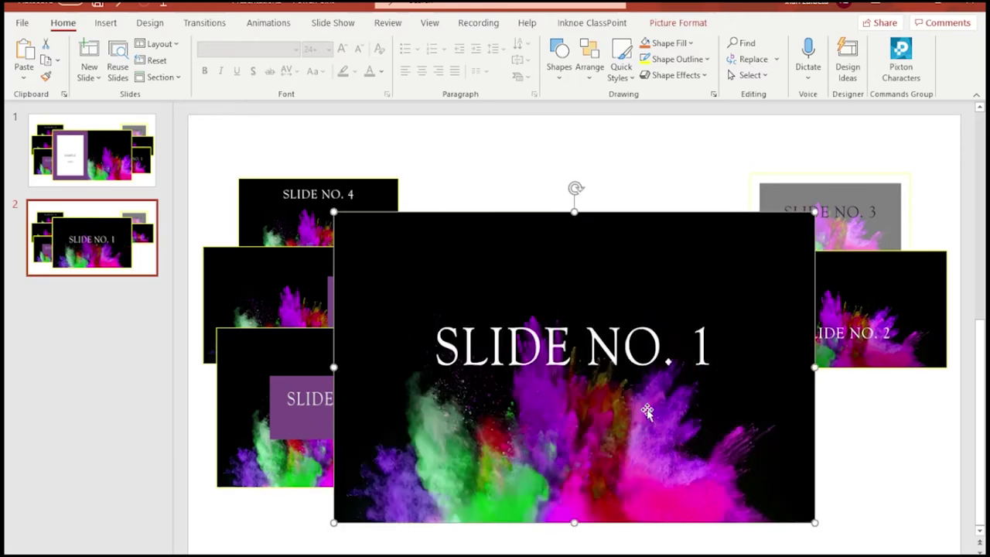
{"action": "right_click", "coordinate": [588, 357]}
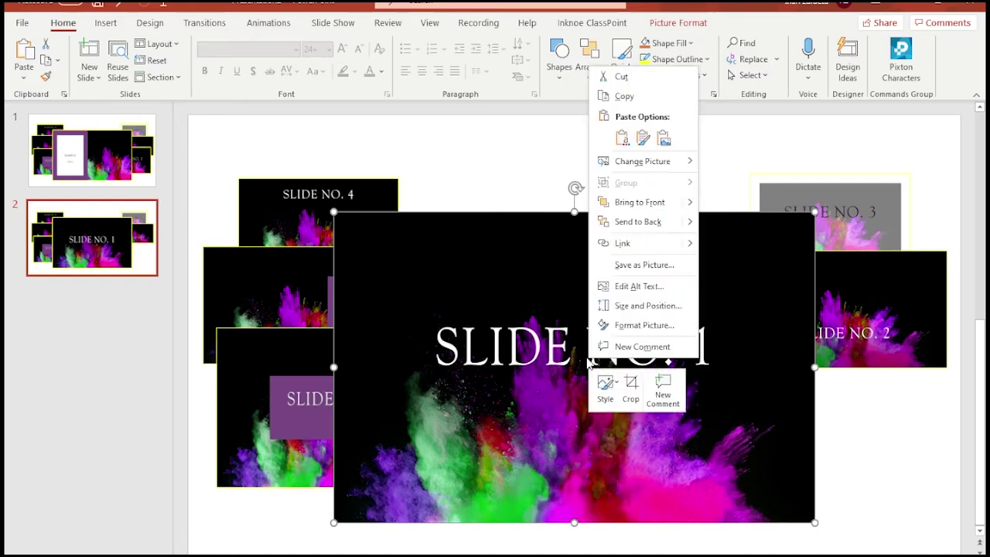
{"action": "left_click", "coordinate": [628, 222]}
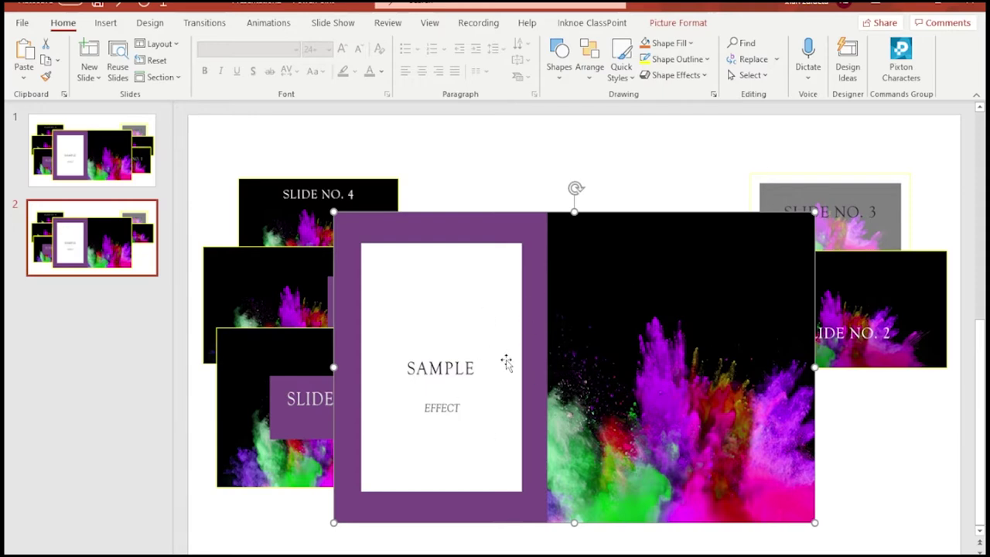
Make the SAMPLE picture narrower and shorter, then send it behind the other pictures.
{"action": "left_click_drag", "start_coordinate": [492, 375], "coordinate": [359, 341]}
{"action": "mouse_move", "coordinate": [225, 331]}
{"action": "left_mouse_down"}
{"action": "mouse_move", "coordinate": [524, 329]}
{"action": "mouse_move", "coordinate": [243, 332]}
{"action": "mouse_move", "coordinate": [217, 348]}
{"action": "left_mouse_up"}
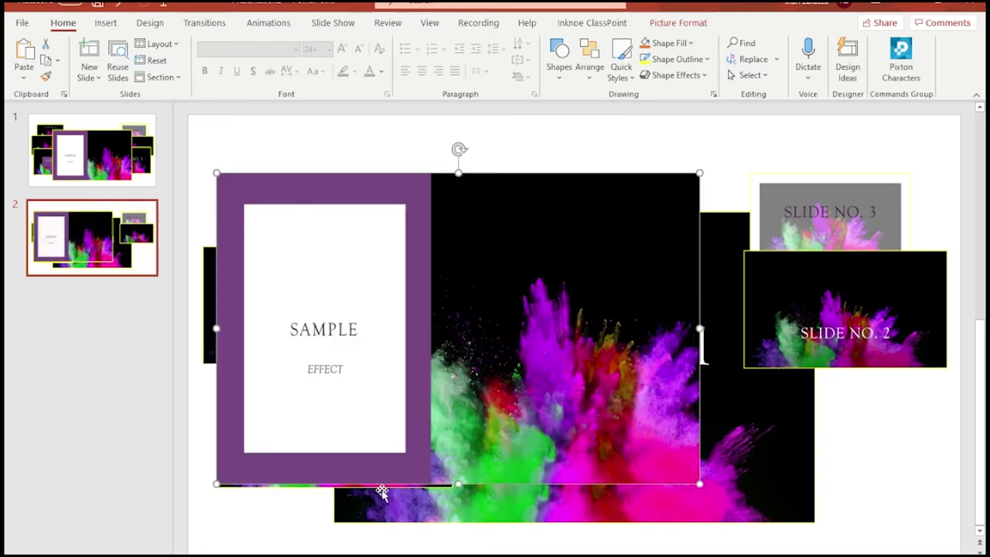
{"action": "left_click_drag", "start_coordinate": [460, 484], "coordinate": [459, 487]}
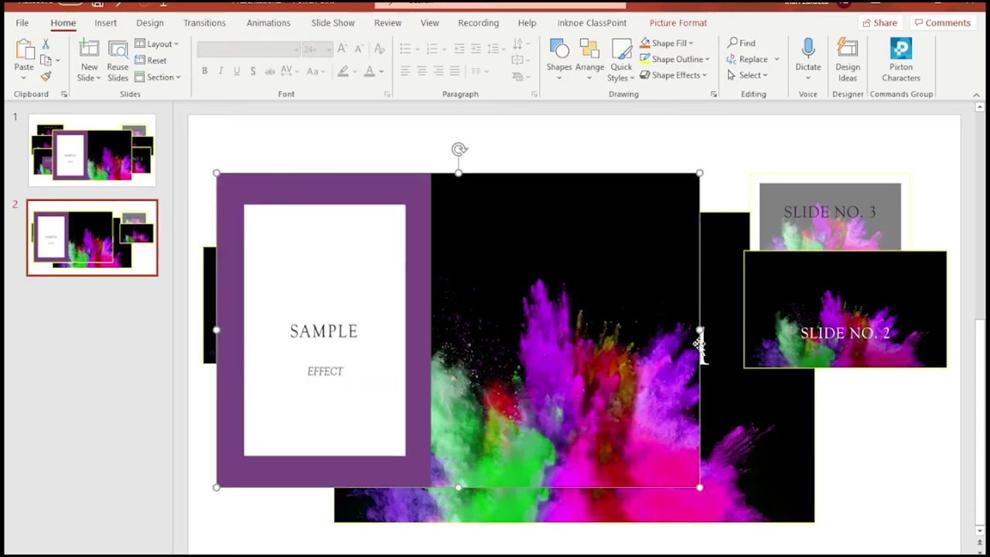
{"action": "left_click_drag", "start_coordinate": [698, 328], "coordinate": [453, 333]}
{"action": "left_click_drag", "start_coordinate": [335, 173], "coordinate": [334, 328]}
{"action": "right_click", "coordinate": [342, 397]}
{"action": "left_click", "coordinate": [369, 261]}
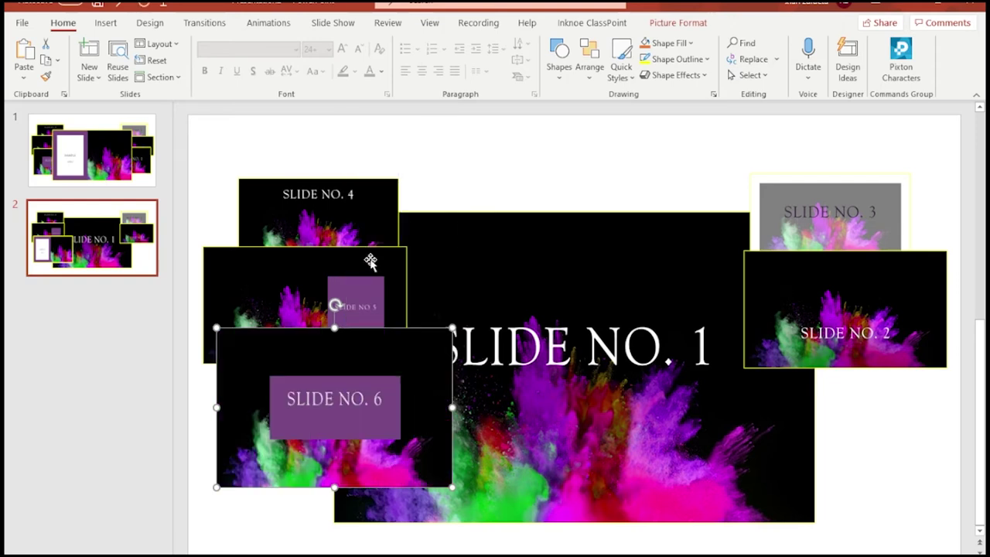
Move the SLIDE NO. 6 picture up and reduce its width and height.
{"action": "left_click_drag", "start_coordinate": [330, 429], "coordinate": [316, 346]}
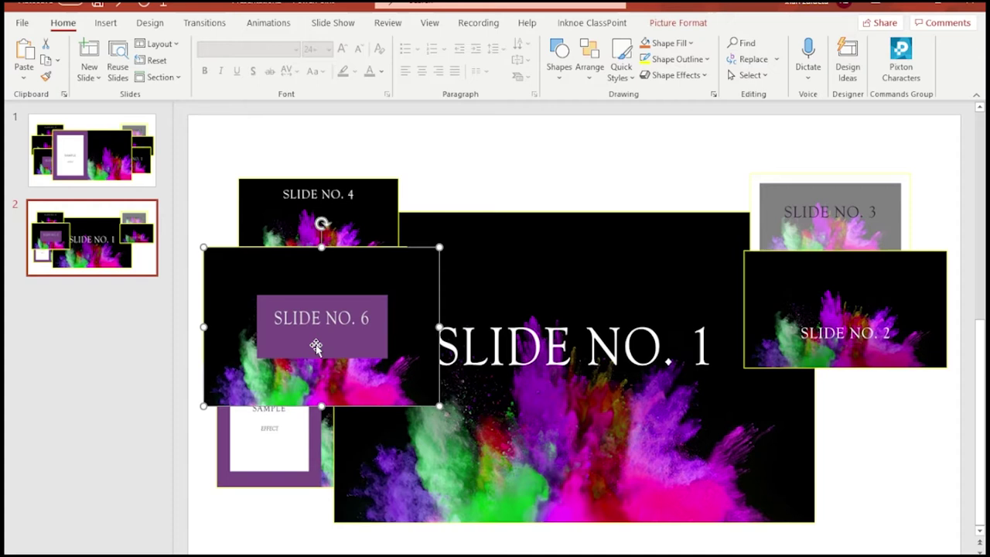
{"action": "left_click_drag", "start_coordinate": [438, 326], "coordinate": [408, 327]}
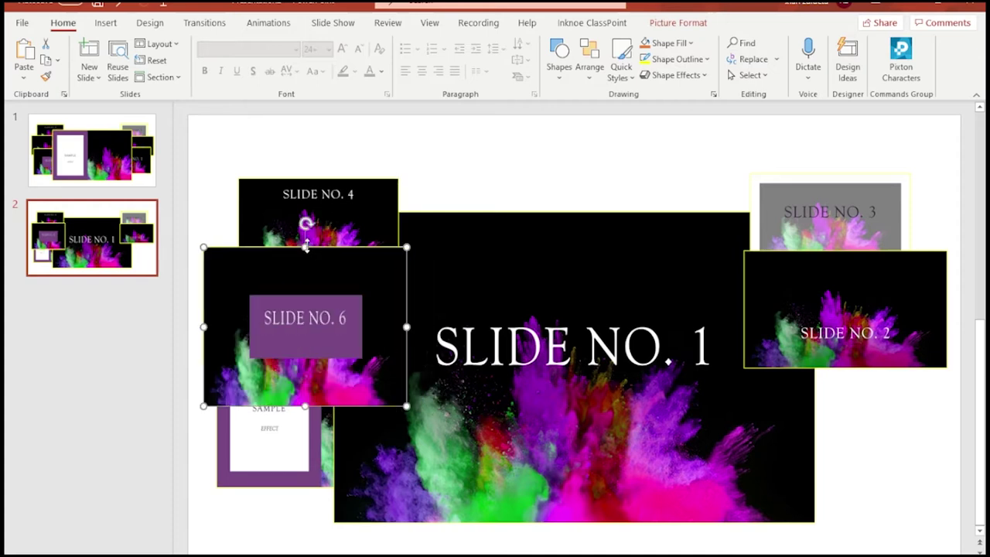
{"action": "left_click_drag", "start_coordinate": [306, 248], "coordinate": [306, 246]}
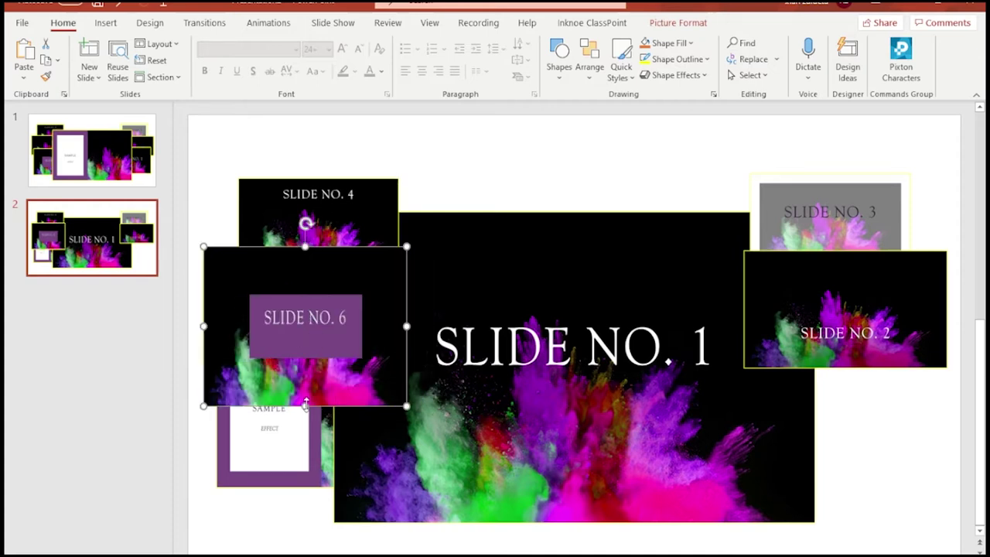
{"action": "left_click_drag", "start_coordinate": [306, 404], "coordinate": [305, 364]}
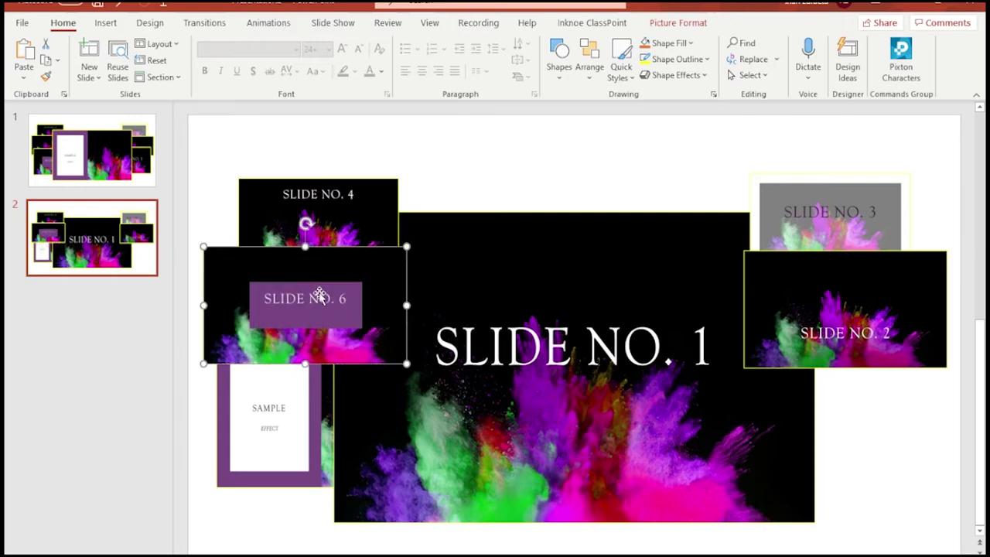
{"action": "right_click", "coordinate": [313, 307]}
Send SLIDE NO. 6 to back, then resize SLIDE NO 5 and send it behind as well.
{"action": "left_click", "coordinate": [362, 168]}
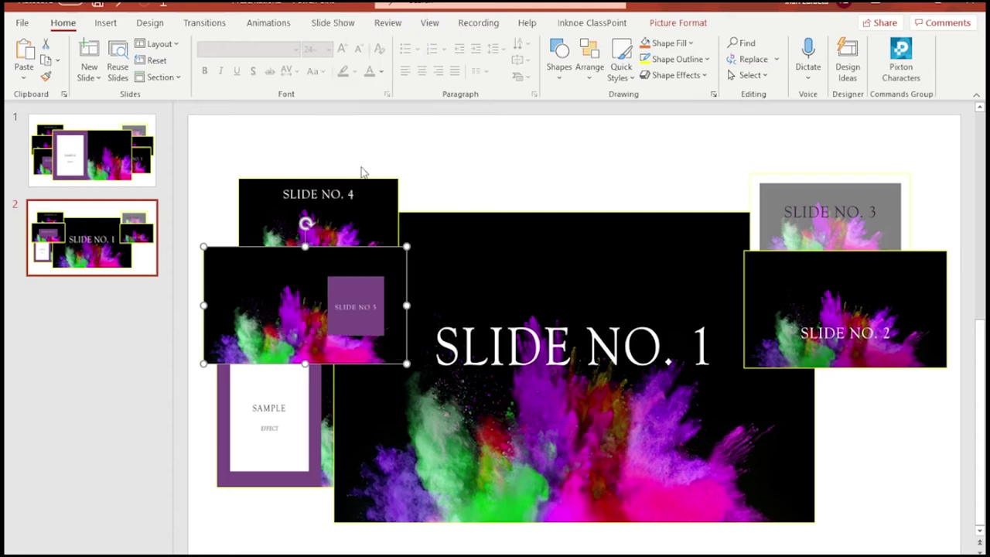
{"action": "left_click_drag", "start_coordinate": [306, 323], "coordinate": [301, 242]}
{"action": "left_click_drag", "start_coordinate": [344, 183], "coordinate": [343, 179]}
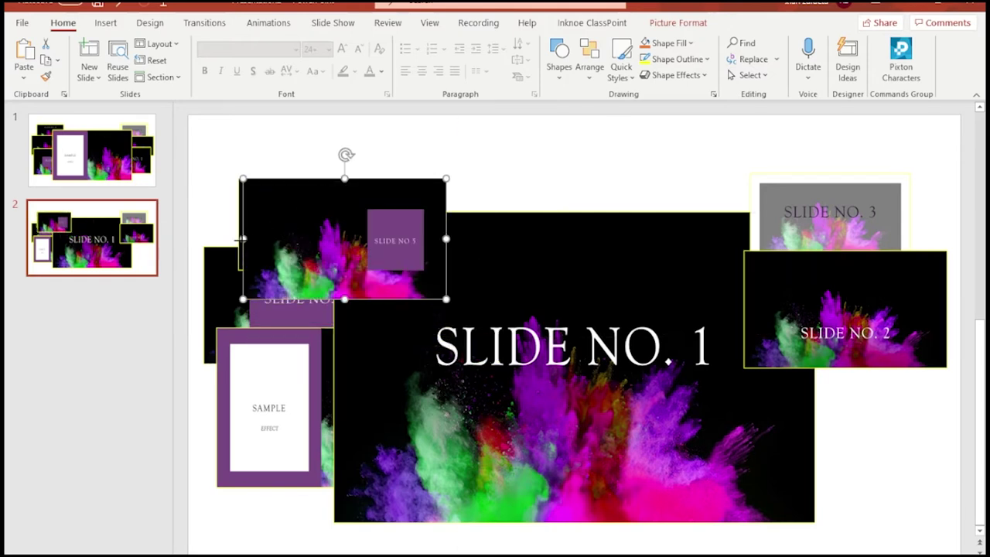
{"action": "left_click_drag", "start_coordinate": [242, 239], "coordinate": [238, 239]}
{"action": "left_click_drag", "start_coordinate": [445, 238], "coordinate": [399, 239]}
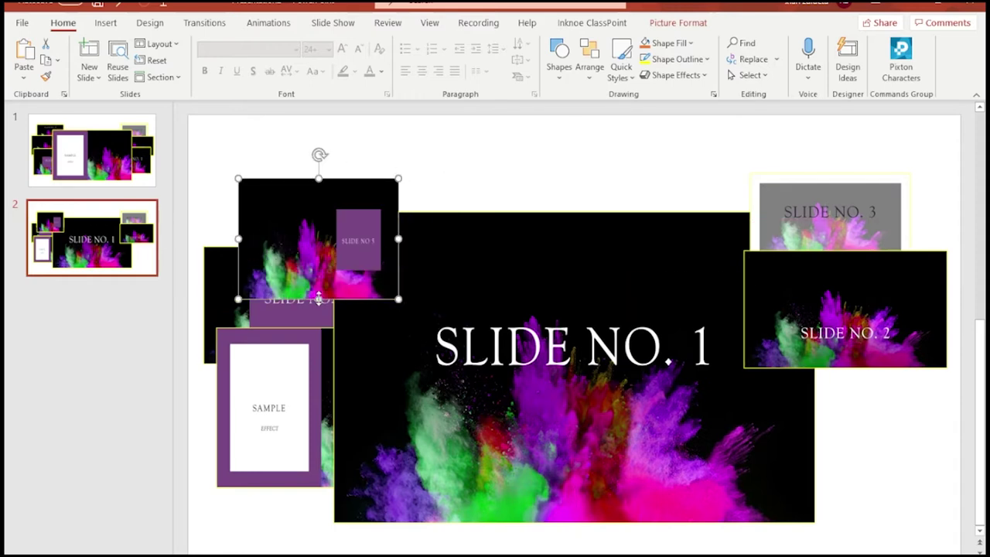
{"action": "left_click_drag", "start_coordinate": [318, 299], "coordinate": [319, 270]}
{"action": "right_click", "coordinate": [326, 221]}
{"action": "left_click", "coordinate": [395, 375]}
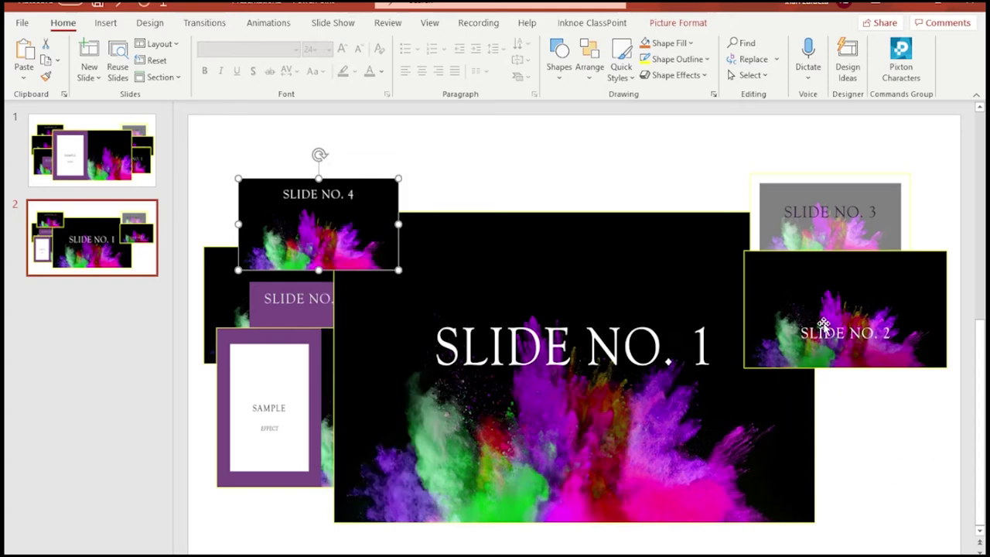
Move SLIDE NO. 2 onto the lower right of SLIDE NO. 1, enlarge it, and nudge it right.
{"action": "left_click_drag", "start_coordinate": [824, 325], "coordinate": [290, 401]}
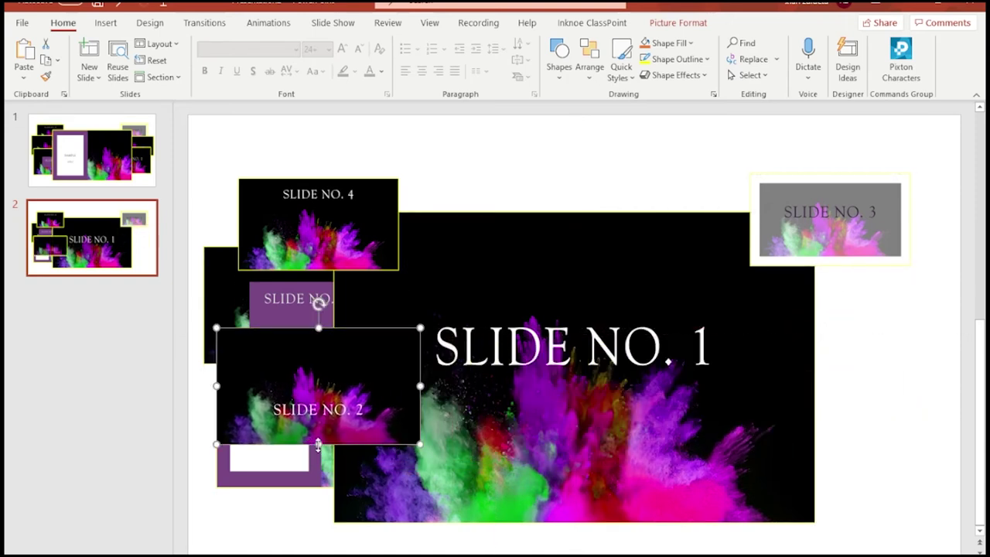
{"action": "left_click_drag", "start_coordinate": [317, 444], "coordinate": [318, 485]}
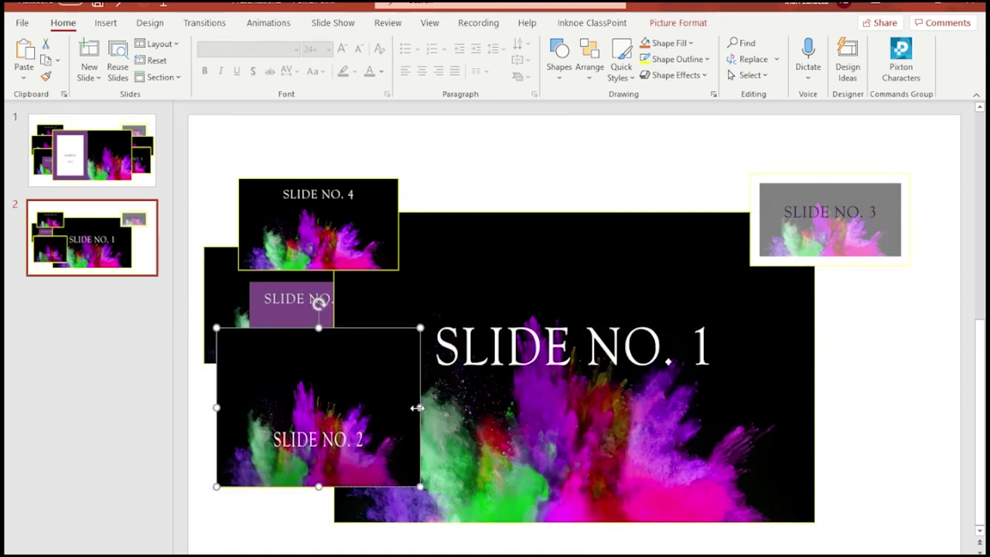
{"action": "left_click_drag", "start_coordinate": [418, 407], "coordinate": [453, 408]}
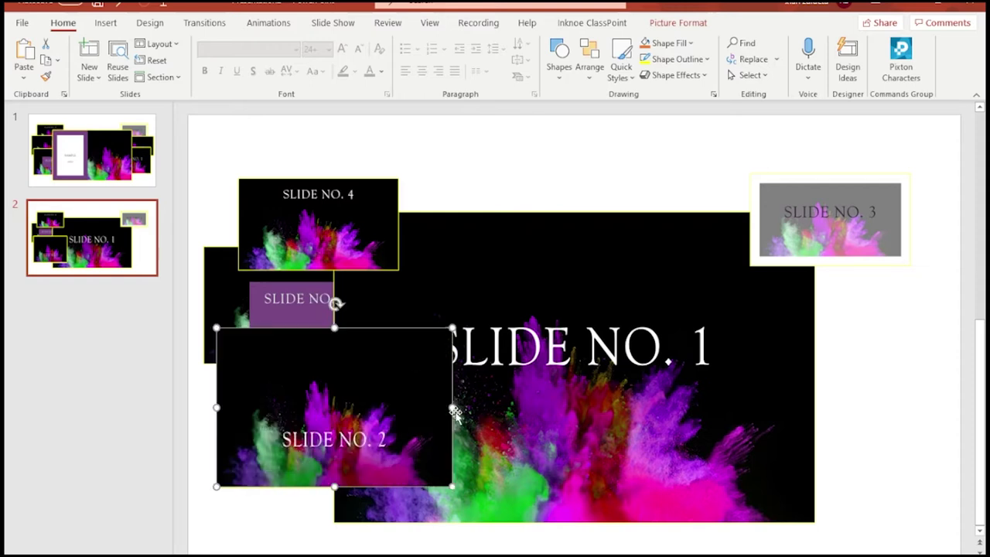
{"action": "key", "text": "Right"}
{"action": "key", "text": "Right"}
{"action": "key", "text": "Right"}
{"action": "key", "text": "Right"}
{"action": "key", "text": "Right"}
{"action": "key", "text": "Right"}
{"action": "key", "text": "Right"}
{"action": "key", "text": "Right"}
{"action": "key", "text": "Right"}
{"action": "key", "text": "Right"}
{"action": "key", "text": "Right"}
{"action": "key", "text": "Right"}
{"action": "key", "text": "Right"}
{"action": "key", "text": "Right"}
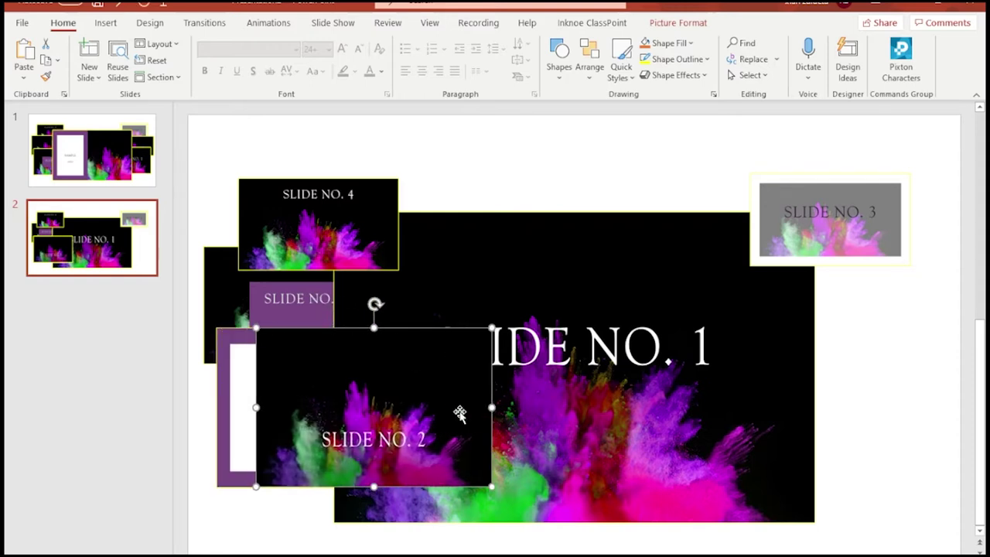
{"action": "key", "text": "Right"}
{"action": "key", "text": "Right"}
{"action": "key", "text": "Right"}
{"action": "key", "text": "Right"}
{"action": "key", "text": "Right"}
{"action": "key", "text": "Right"}
{"action": "key", "text": "Right"}
{"action": "key", "text": "Right"}
{"action": "key", "text": "Right"}
{"action": "key", "text": "Right"}
{"action": "key", "text": "Right"}
{"action": "key", "text": "Right"}
{"action": "key", "text": "Right"}
{"action": "key", "text": "Right"}
{"action": "key", "text": "Right"}
{"action": "key", "text": "Right"}
{"action": "key", "text": "Right"}
{"action": "key", "text": "Right"}
{"action": "key", "text": "Right"}
{"action": "key", "text": "Right"}
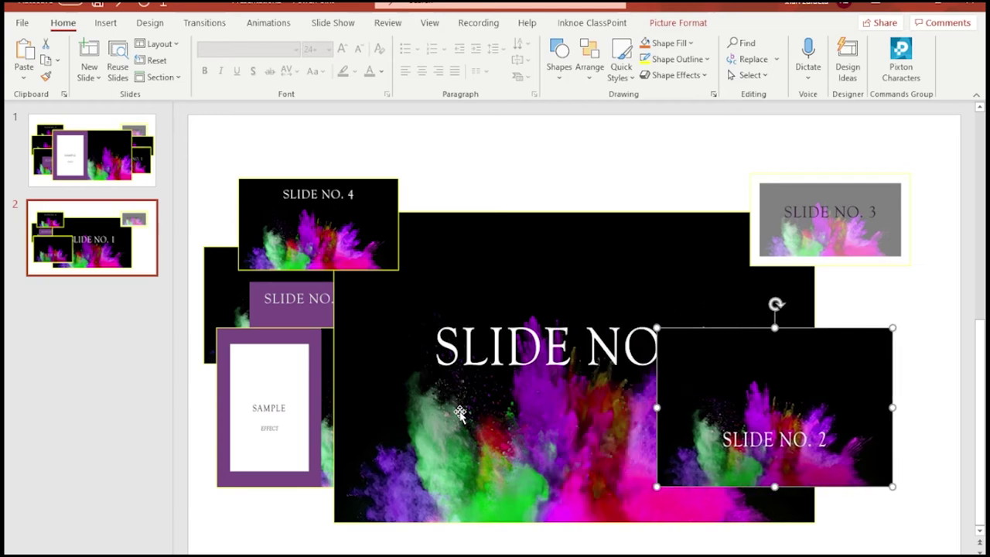
{"action": "key", "text": "Right"}
{"action": "key", "text": "Right"}
{"action": "key", "text": "Right"}
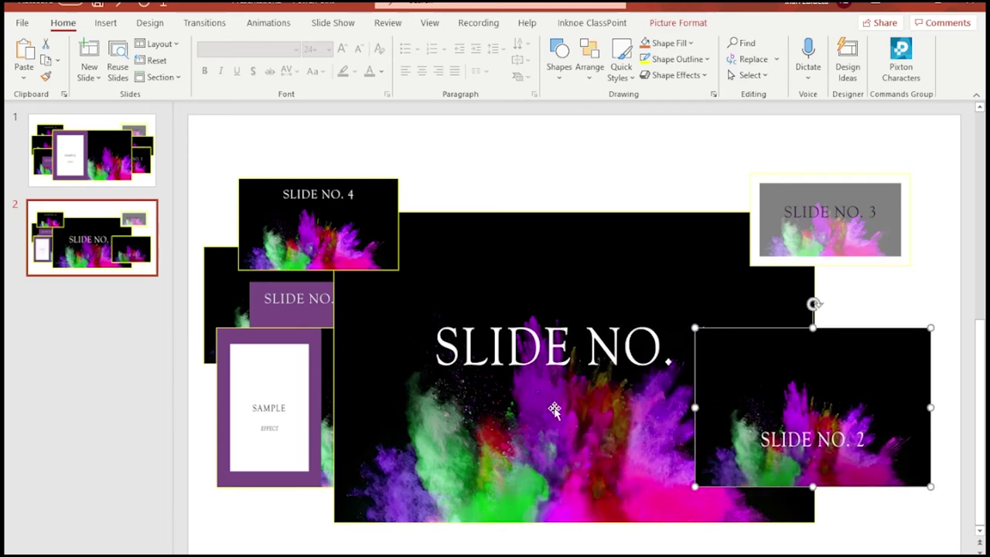
Send SLIDE NO. 2 to back, then resize SLIDE NO. 3, nudge it right and send it back.
{"action": "right_click", "coordinate": [823, 453]}
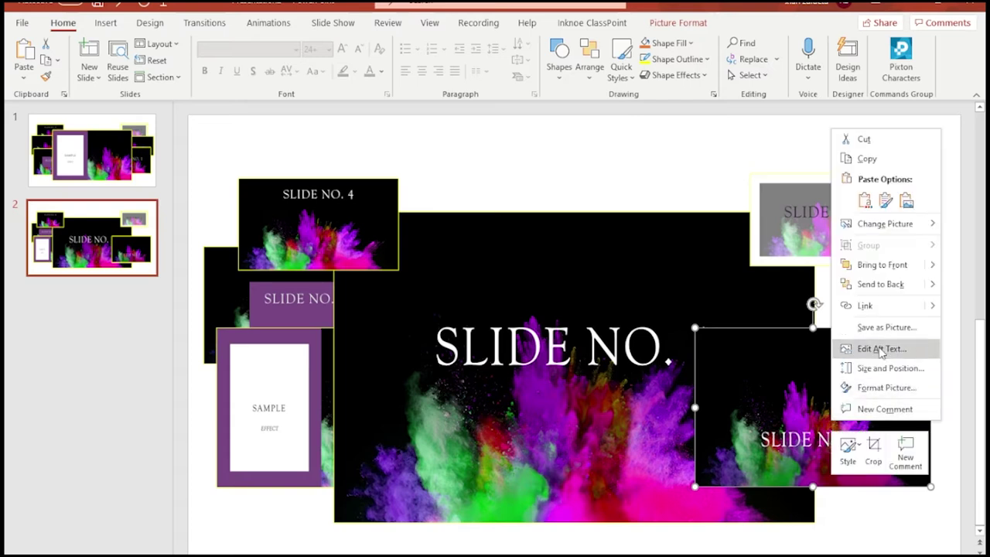
{"action": "left_click", "coordinate": [882, 288]}
{"action": "left_click_drag", "start_coordinate": [865, 220], "coordinate": [274, 285]}
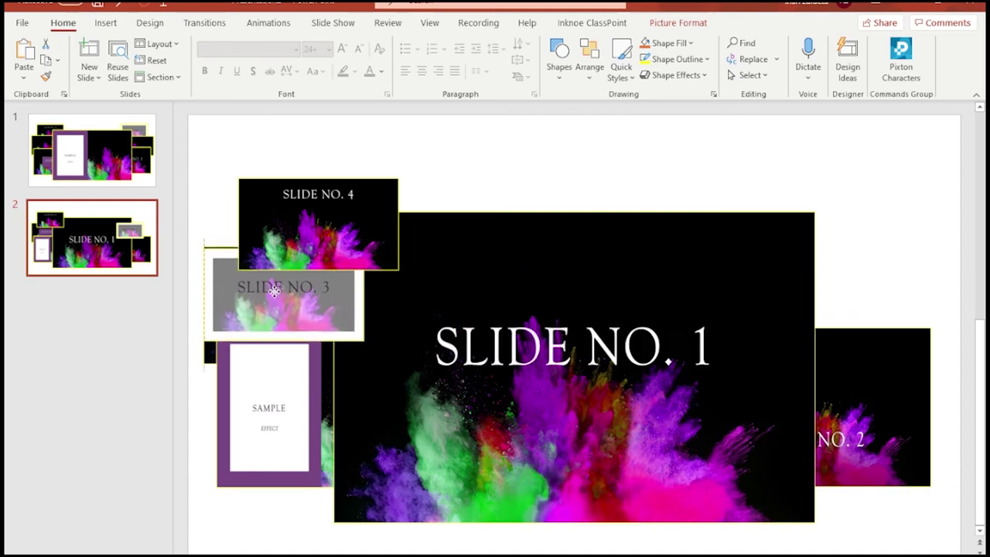
{"action": "left_click_drag", "start_coordinate": [283, 336], "coordinate": [283, 361]}
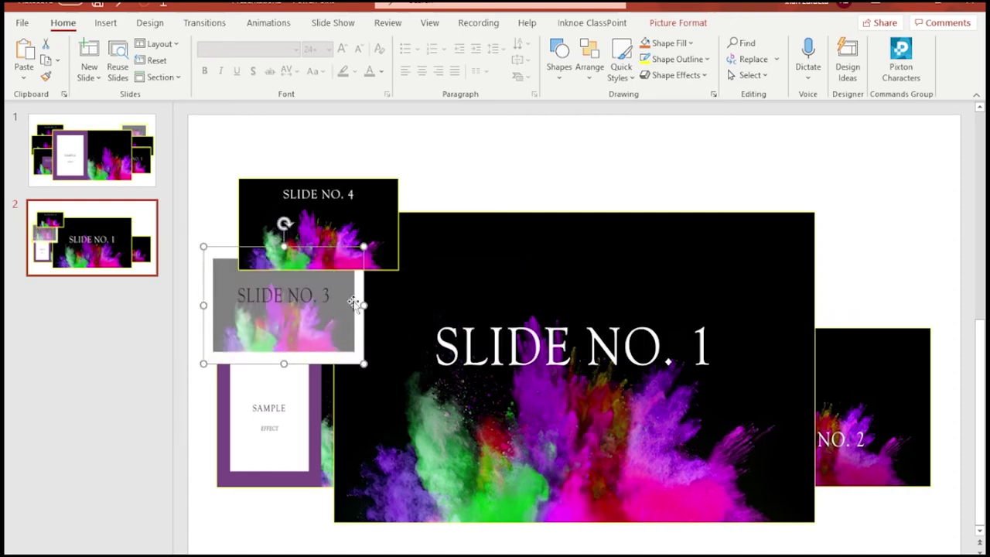
{"action": "left_click_drag", "start_coordinate": [364, 303], "coordinate": [398, 304]}
{"action": "left_click_drag", "start_coordinate": [340, 310], "coordinate": [331, 314]}
{"action": "key", "text": "Right"}
{"action": "key", "text": "Right"}
{"action": "key", "text": "Right"}
{"action": "key", "text": "Right"}
{"action": "key", "text": "Right"}
{"action": "key", "text": "Right"}
{"action": "key", "text": "Right"}
{"action": "key", "text": "Right"}
{"action": "key", "text": "Right"}
{"action": "key", "text": "Right"}
{"action": "key", "text": "Right"}
{"action": "key", "text": "Right"}
{"action": "key", "text": "Right"}
{"action": "key", "text": "Right"}
{"action": "key", "text": "Right"}
{"action": "key", "text": "Right"}
{"action": "key", "text": "Right"}
{"action": "key", "text": "Right"}
{"action": "key", "text": "Right"}
{"action": "key", "text": "Right"}
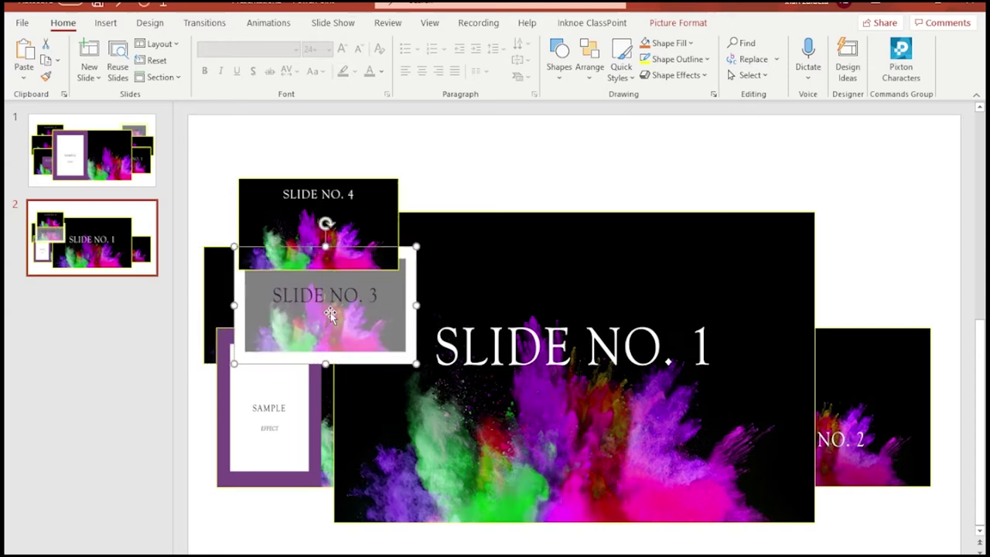
{"action": "key", "text": "Right"}
{"action": "key", "text": "Right"}
{"action": "key", "text": "Right"}
{"action": "key", "text": "Right"}
{"action": "key", "text": "Right"}
{"action": "key", "text": "Right"}
{"action": "key", "text": "Right"}
{"action": "key", "text": "Right"}
{"action": "key", "text": "Right"}
{"action": "key", "text": "Right"}
{"action": "key", "text": "Right"}
{"action": "key", "text": "Right"}
{"action": "key", "text": "Right"}
{"action": "key", "text": "Right"}
{"action": "key", "text": "Right"}
{"action": "key", "text": "Right"}
{"action": "key", "text": "Right"}
{"action": "key", "text": "Right"}
{"action": "key", "text": "Right"}
{"action": "key", "text": "Right"}
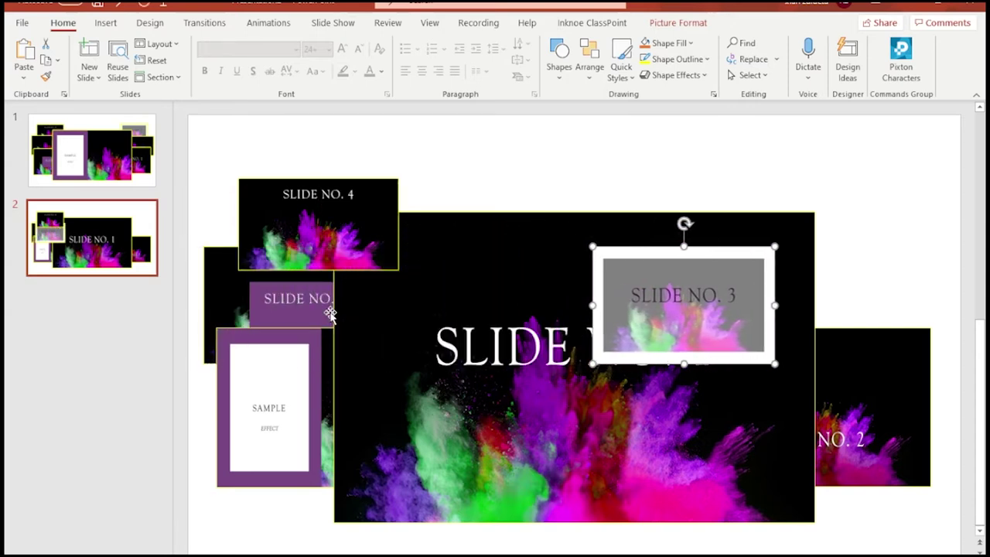
{"action": "key", "text": "Right"}
{"action": "key", "text": "Right"}
{"action": "key", "text": "Right"}
{"action": "key", "text": "Right"}
{"action": "key", "text": "Right"}
{"action": "key", "text": "Right"}
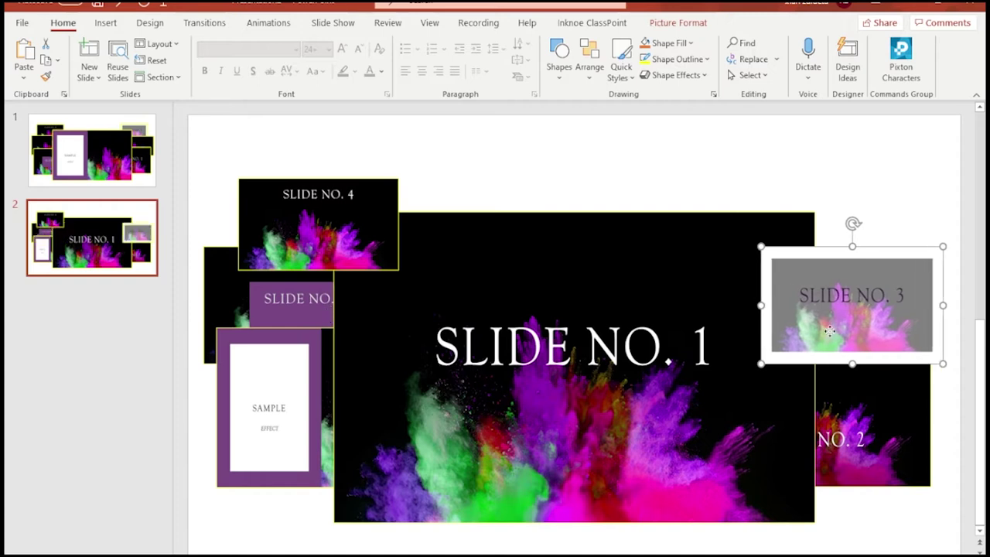
{"action": "right_click", "coordinate": [828, 335]}
{"action": "left_click", "coordinate": [899, 203]}
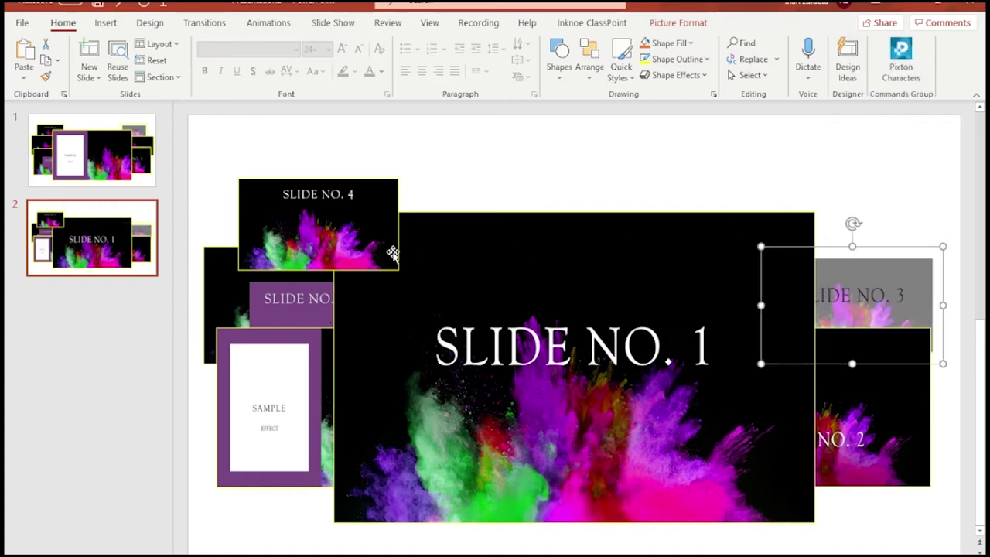
Nudge SLIDE NO. 4 to the top right and send it behind the other pictures.
{"action": "left_click", "coordinate": [323, 229]}
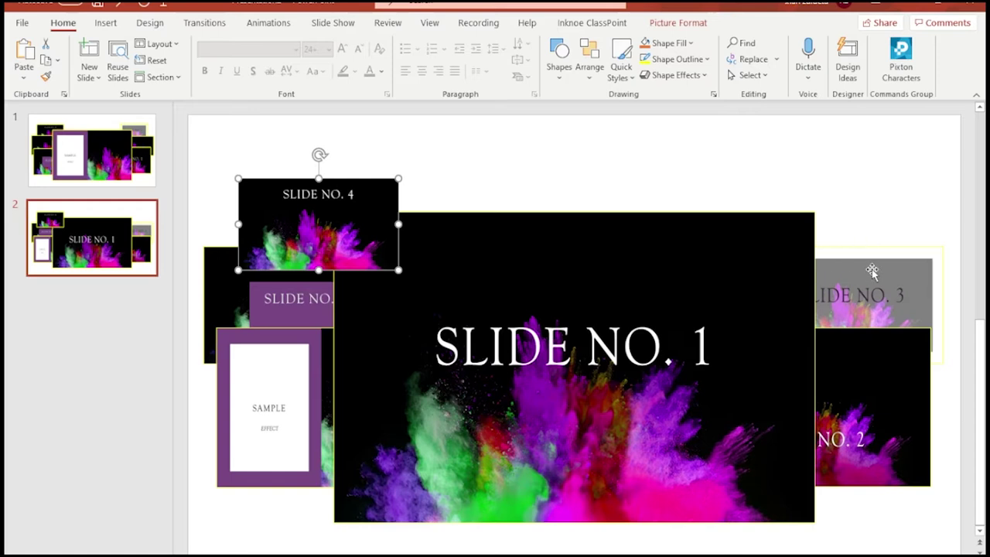
{"action": "key", "text": "Right"}
{"action": "key", "text": "Right"}
{"action": "key", "text": "Right"}
{"action": "key", "text": "Right"}
{"action": "key", "text": "Right"}
{"action": "key", "text": "Right"}
{"action": "key", "text": "Right"}
{"action": "key", "text": "Right"}
{"action": "key", "text": "Right"}
{"action": "key", "text": "Right"}
{"action": "key", "text": "Right"}
{"action": "key", "text": "Right"}
{"action": "key", "text": "Right"}
{"action": "key", "text": "Right"}
{"action": "key", "text": "Right"}
{"action": "key", "text": "Right"}
{"action": "key", "text": "Right"}
{"action": "key", "text": "Right"}
{"action": "key", "text": "Right"}
{"action": "key", "text": "Right"}
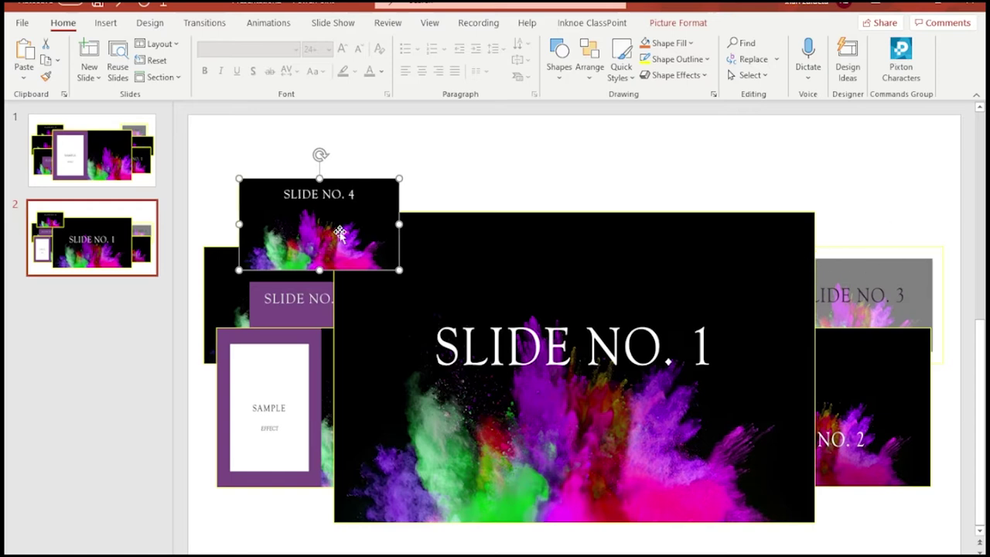
{"action": "key", "text": "Right"}
{"action": "key", "text": "Right"}
{"action": "key", "text": "Right"}
{"action": "key", "text": "Right"}
{"action": "key", "text": "Right"}
{"action": "key", "text": "Right"}
{"action": "key", "text": "Right"}
{"action": "key", "text": "Right"}
{"action": "key", "text": "Right"}
{"action": "key", "text": "Right"}
{"action": "key", "text": "Right"}
{"action": "key", "text": "Right"}
{"action": "key", "text": "Right"}
{"action": "key", "text": "Right"}
{"action": "key", "text": "Right"}
{"action": "key", "text": "Right"}
{"action": "key", "text": "Right"}
{"action": "key", "text": "Right"}
{"action": "key", "text": "Right"}
{"action": "key", "text": "Right"}
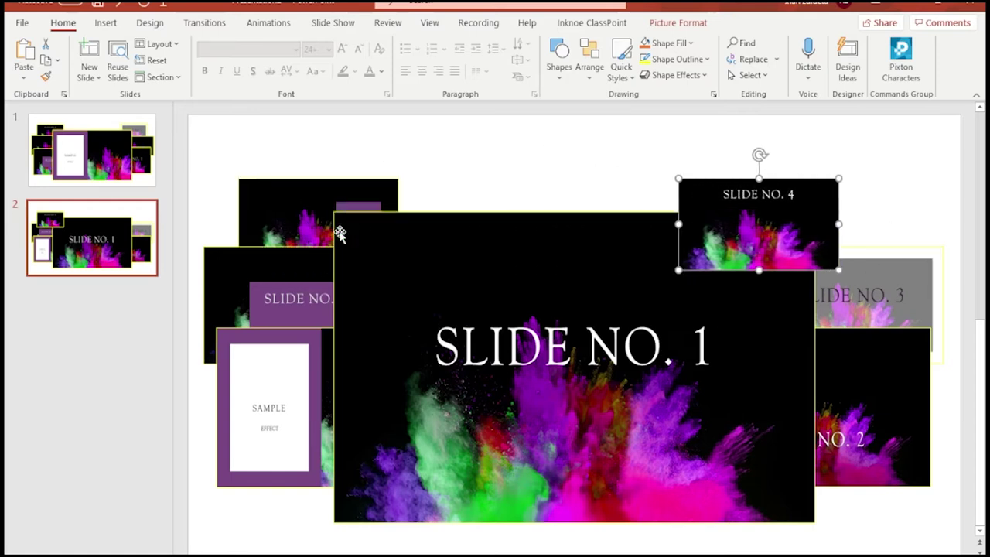
{"action": "right_click", "coordinate": [834, 208]}
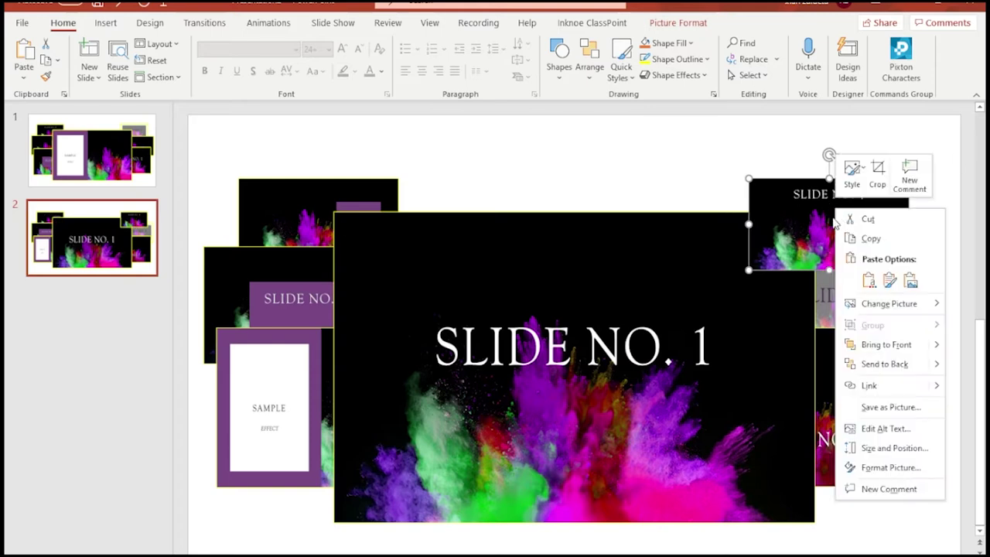
{"action": "left_click", "coordinate": [889, 363]}
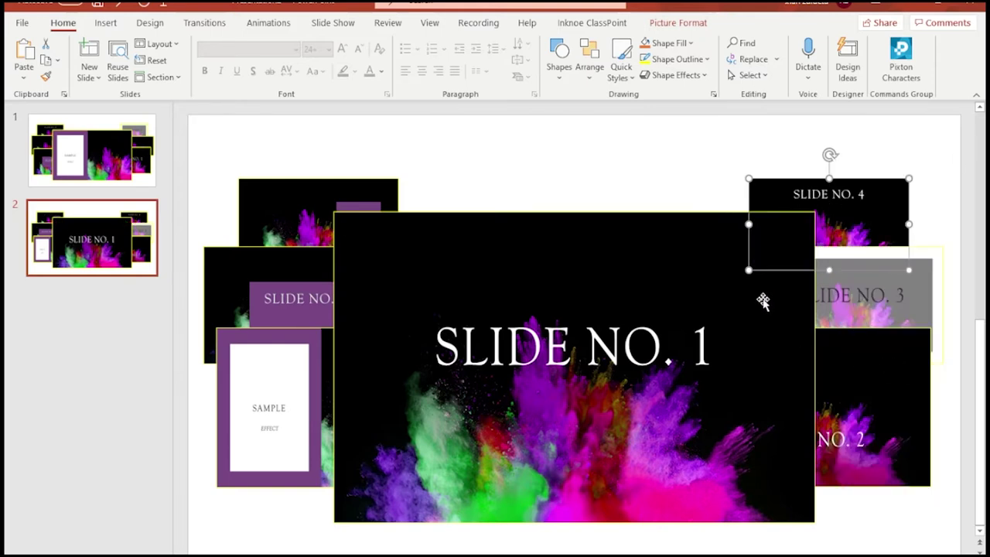
{"action": "left_click", "coordinate": [513, 139]}
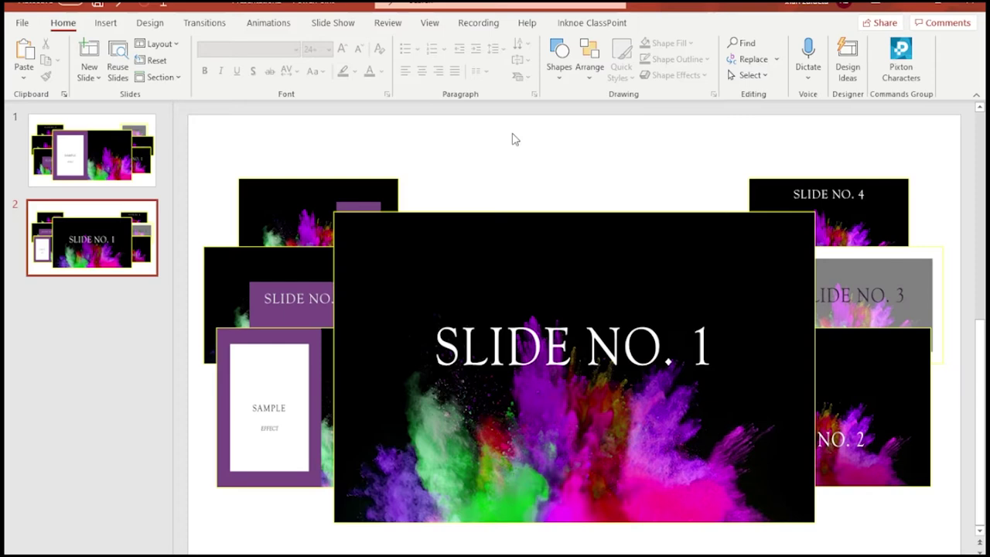
Paste a copy of slide 2's layered collage as the new slide 3.
{"action": "left_click", "coordinate": [101, 174]}
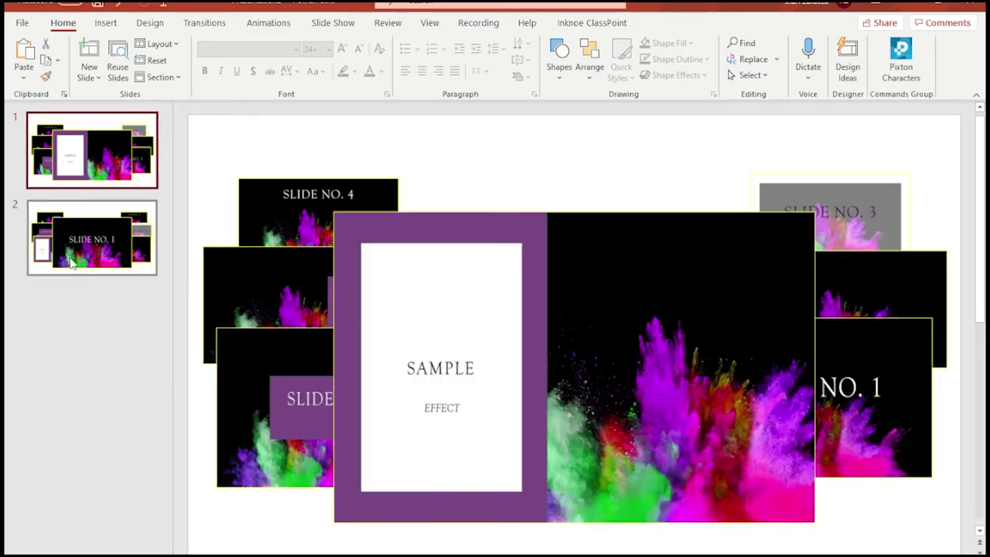
{"action": "left_click", "coordinate": [109, 203]}
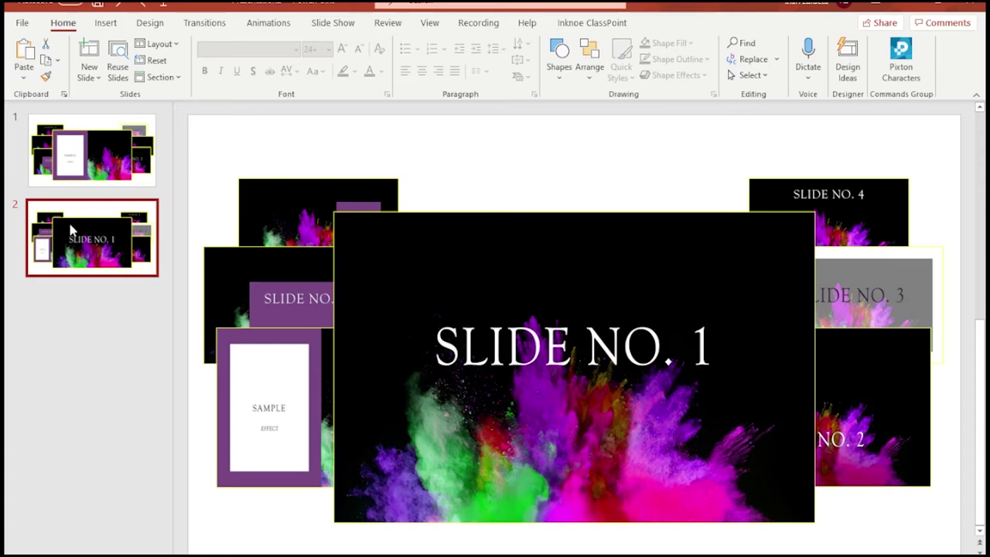
{"action": "key", "text": "ctrl+v"}
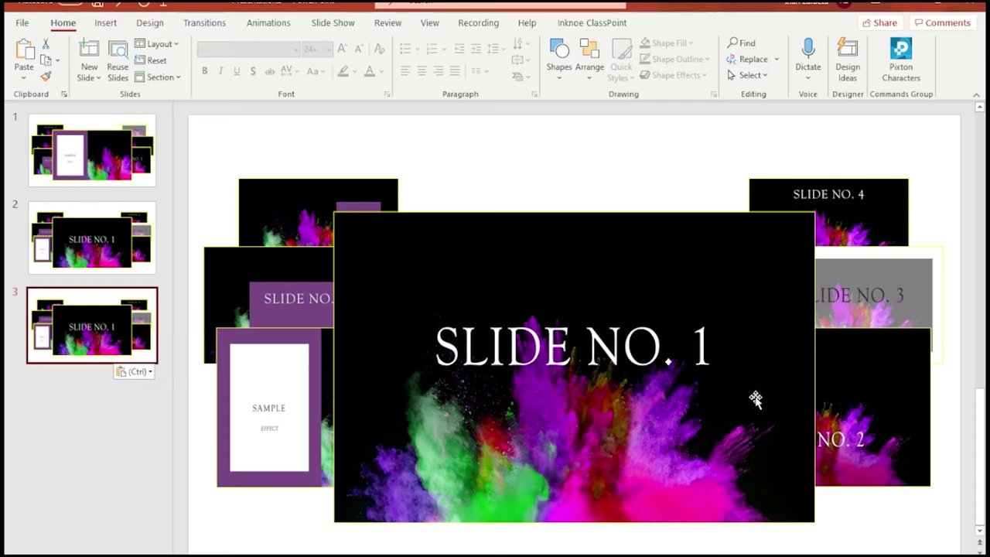
Enlarge SLIDE NO. 2 across the centre of the slide and send it to back.
{"action": "left_click", "coordinate": [840, 393]}
{"action": "right_click", "coordinate": [840, 393]}
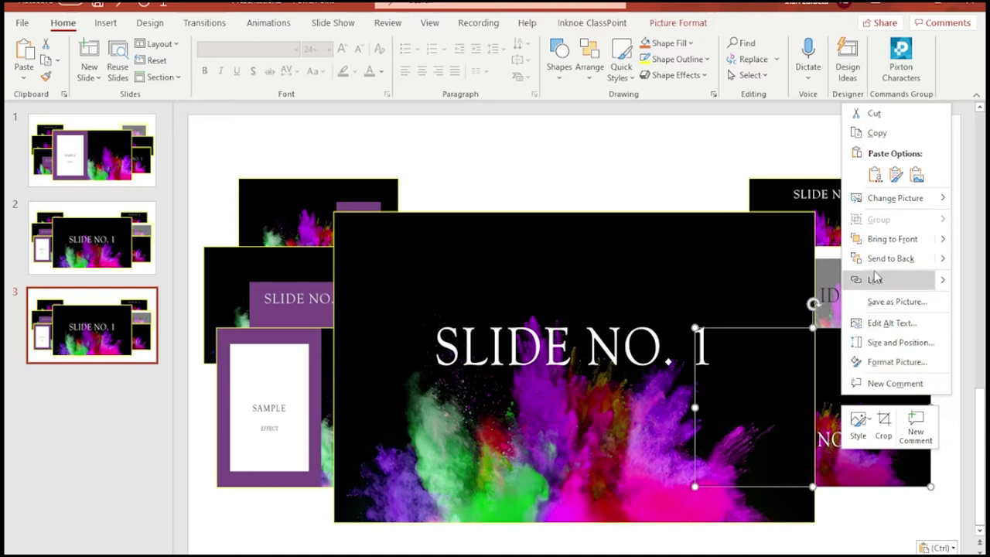
{"action": "left_click", "coordinate": [889, 239]}
{"action": "left_click_drag", "start_coordinate": [869, 380], "coordinate": [489, 295]}
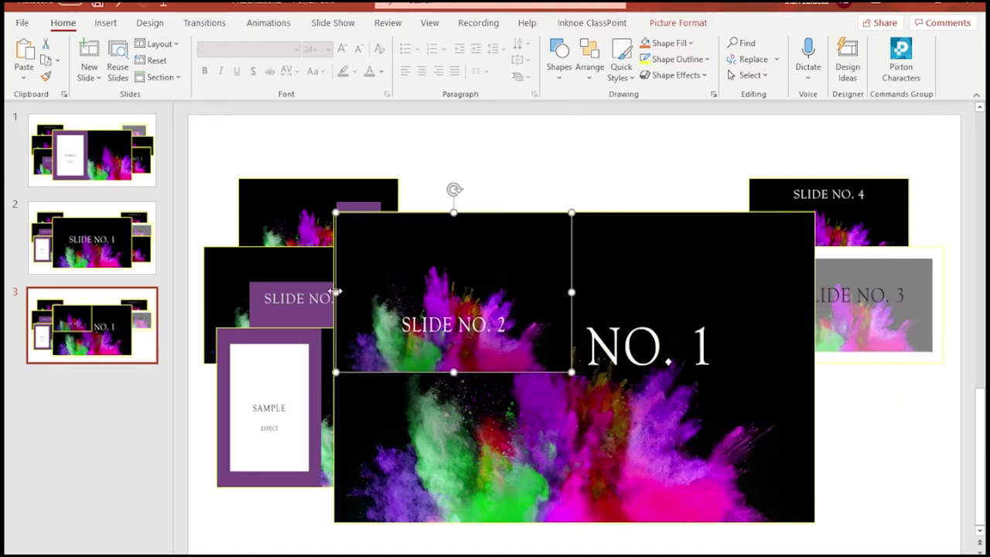
{"action": "left_click_drag", "start_coordinate": [334, 292], "coordinate": [332, 292]}
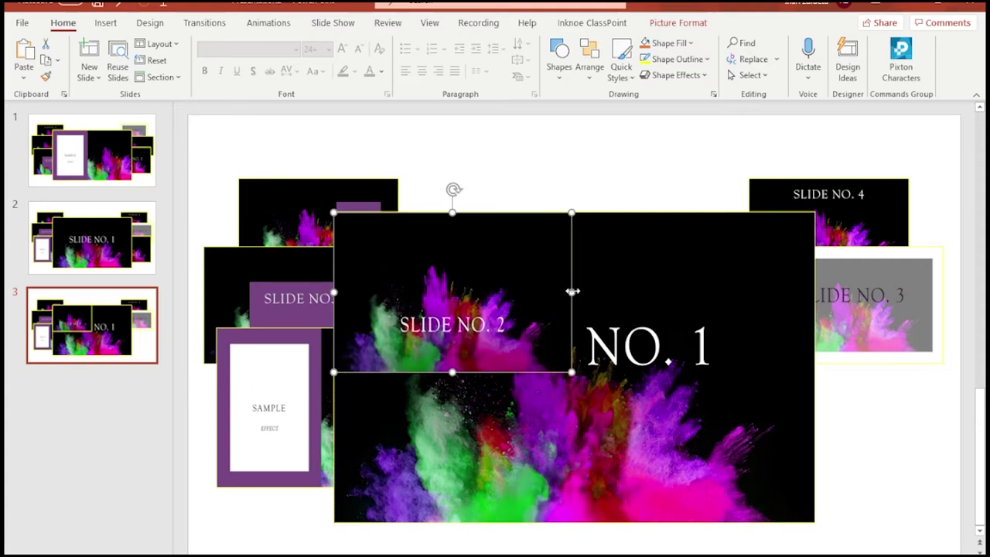
{"action": "left_click_drag", "start_coordinate": [573, 292], "coordinate": [814, 292]}
{"action": "left_click_drag", "start_coordinate": [570, 209], "coordinate": [573, 211]}
{"action": "left_click_drag", "start_coordinate": [573, 372], "coordinate": [573, 522]}
{"action": "right_click", "coordinate": [570, 376]}
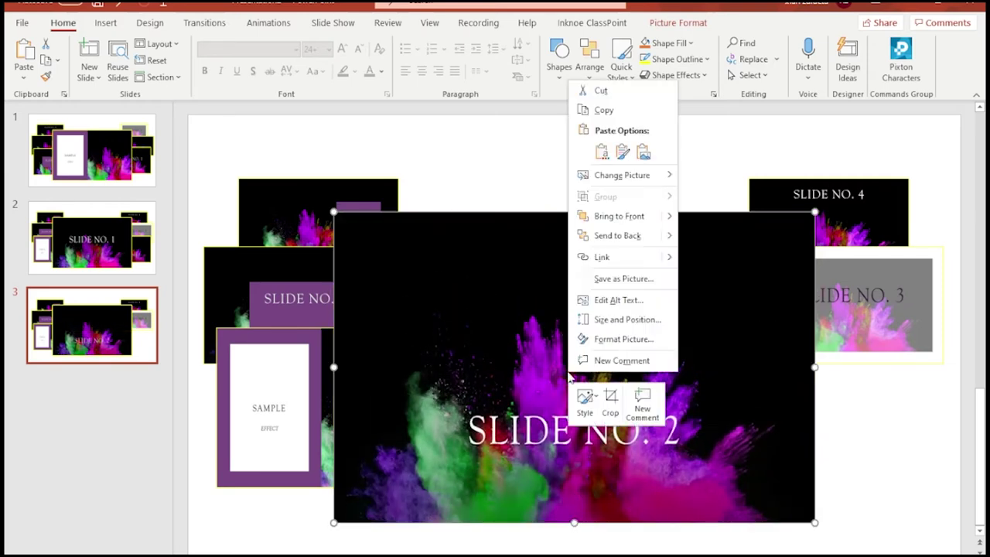
{"action": "left_click", "coordinate": [617, 235]}
Shrink SLIDE NO. 1, move it toward the upper left and send it to back.
{"action": "left_click_drag", "start_coordinate": [604, 338], "coordinate": [434, 292]}
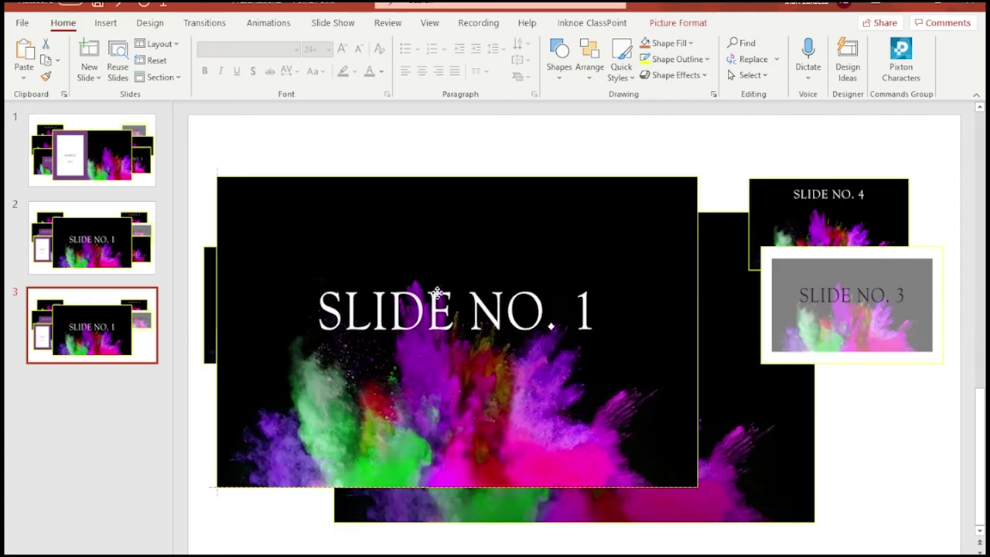
{"action": "left_click_drag", "start_coordinate": [459, 177], "coordinate": [459, 328]}
{"action": "left_click_drag", "start_coordinate": [698, 407], "coordinate": [452, 407]}
{"action": "right_click", "coordinate": [387, 401]}
{"action": "left_click", "coordinate": [433, 256]}
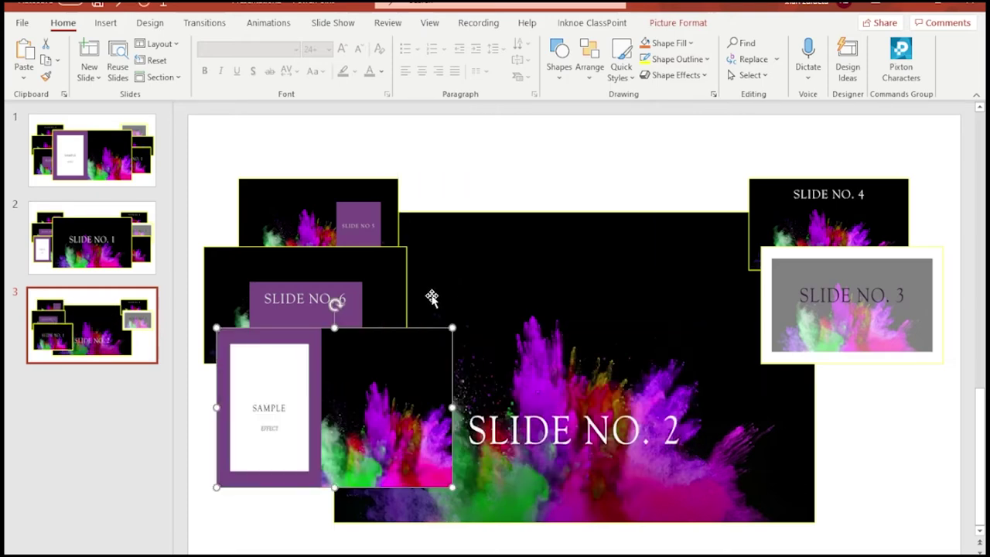
Shorten SAMPLE and send it back, then move SLIDE NO. 6 up-left and narrow it.
{"action": "left_click_drag", "start_coordinate": [308, 416], "coordinate": [302, 331]}
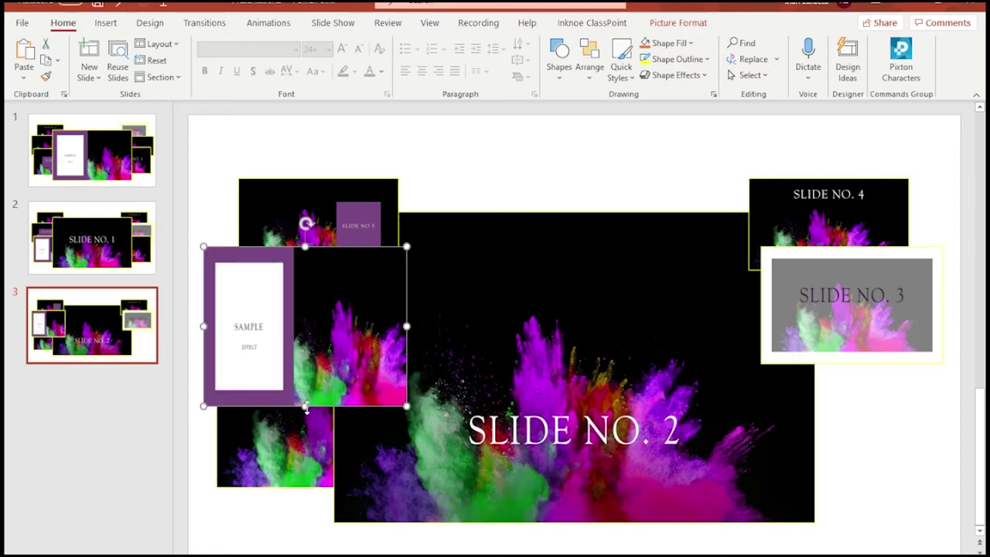
{"action": "left_click_drag", "start_coordinate": [305, 404], "coordinate": [317, 347]}
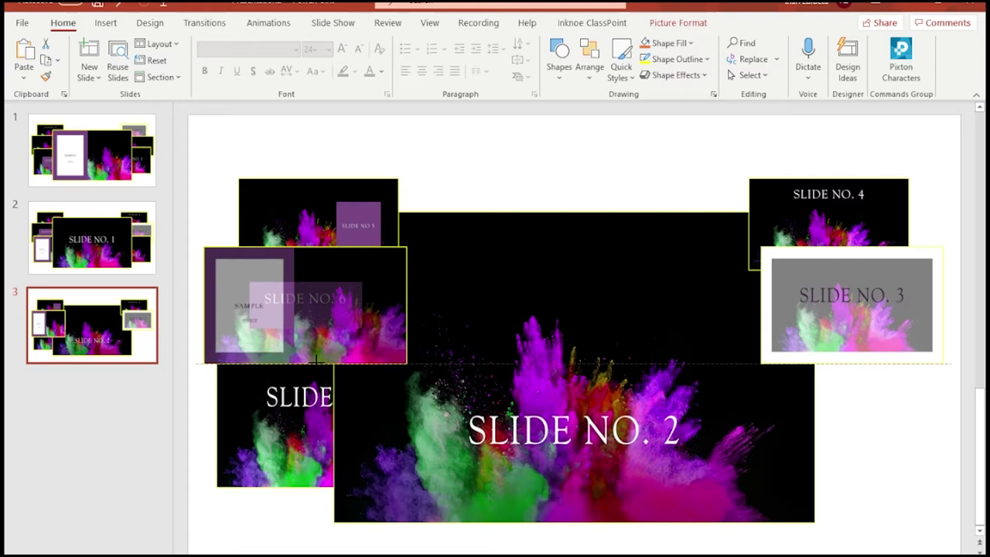
{"action": "right_click", "coordinate": [317, 346]}
{"action": "left_click", "coordinate": [346, 171]}
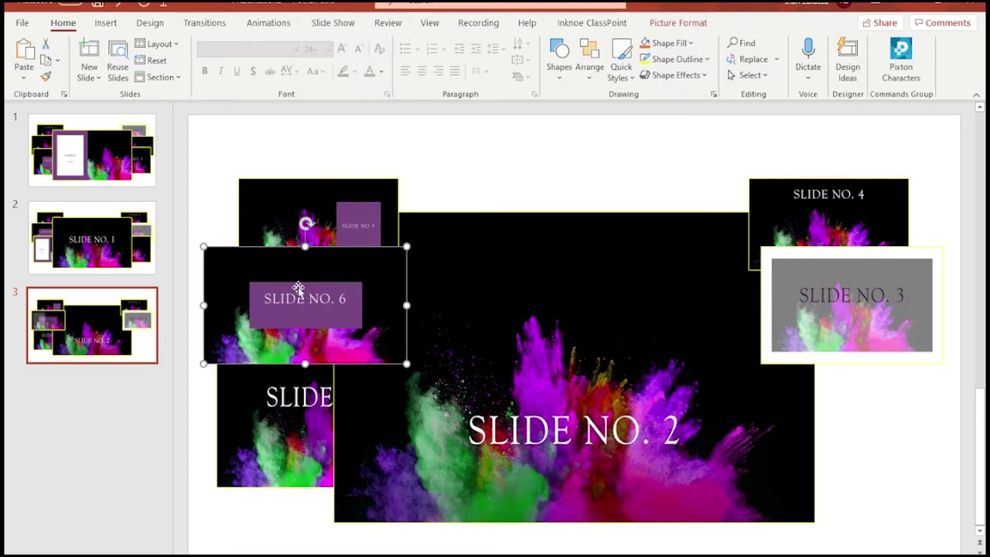
{"action": "left_click_drag", "start_coordinate": [293, 295], "coordinate": [321, 229]}
{"action": "left_click_drag", "start_coordinate": [445, 236], "coordinate": [399, 236]}
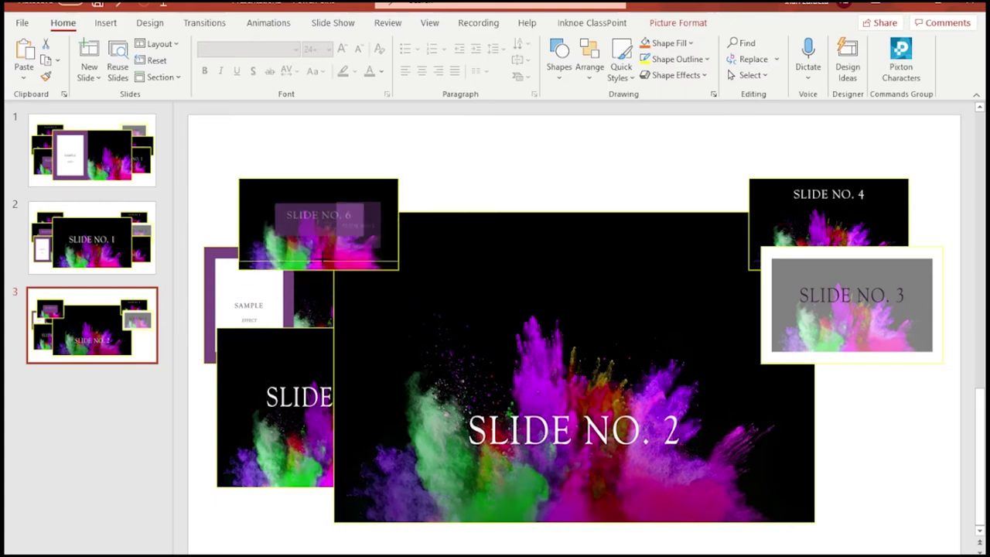
Send SLIDE NO. 6 to back and move SLIDE NO 5 to the top middle.
{"action": "left_click", "coordinate": [331, 218]}
{"action": "right_click", "coordinate": [331, 219]}
{"action": "left_click", "coordinate": [415, 373]}
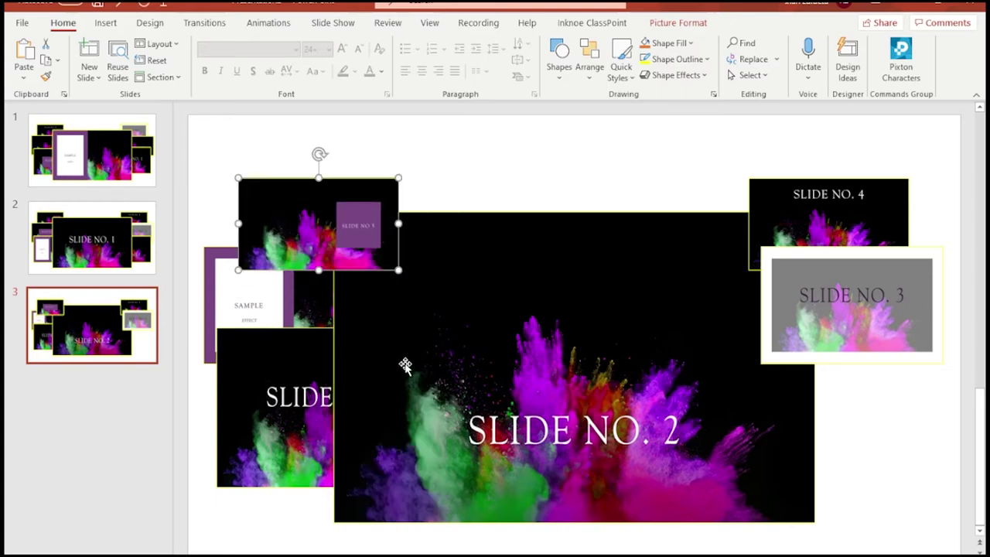
{"action": "left_click_drag", "start_coordinate": [330, 234], "coordinate": [671, 210]}
Move SLIDE NO. 3 into place, stretch it taller and nudge it right.
{"action": "left_click_drag", "start_coordinate": [861, 303], "coordinate": [216, 385]}
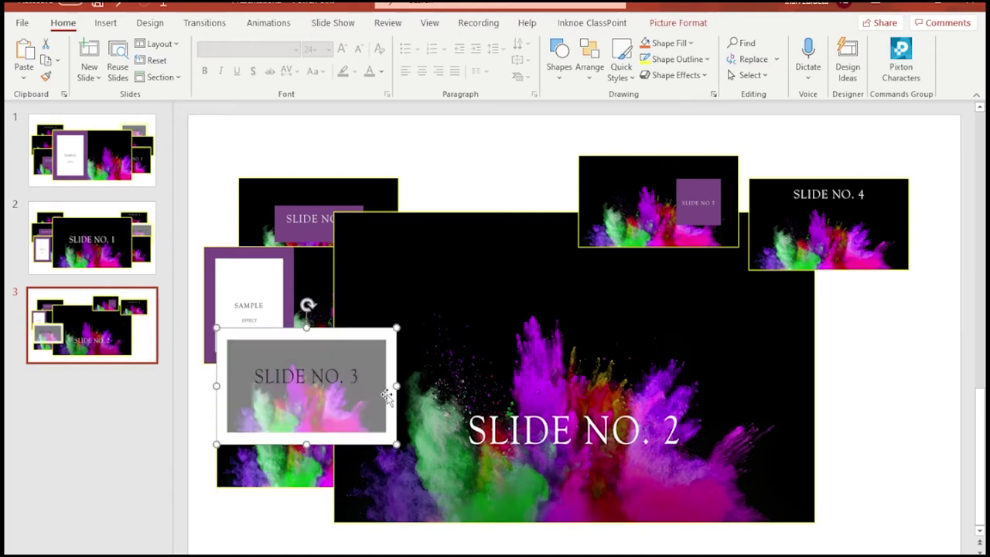
{"action": "mouse_move", "coordinate": [396, 384]}
{"action": "left_mouse_down"}
{"action": "mouse_move", "coordinate": [437, 384]}
{"action": "mouse_move", "coordinate": [398, 392]}
{"action": "mouse_move", "coordinate": [415, 402]}
{"action": "mouse_move", "coordinate": [406, 391]}
{"action": "left_mouse_up"}
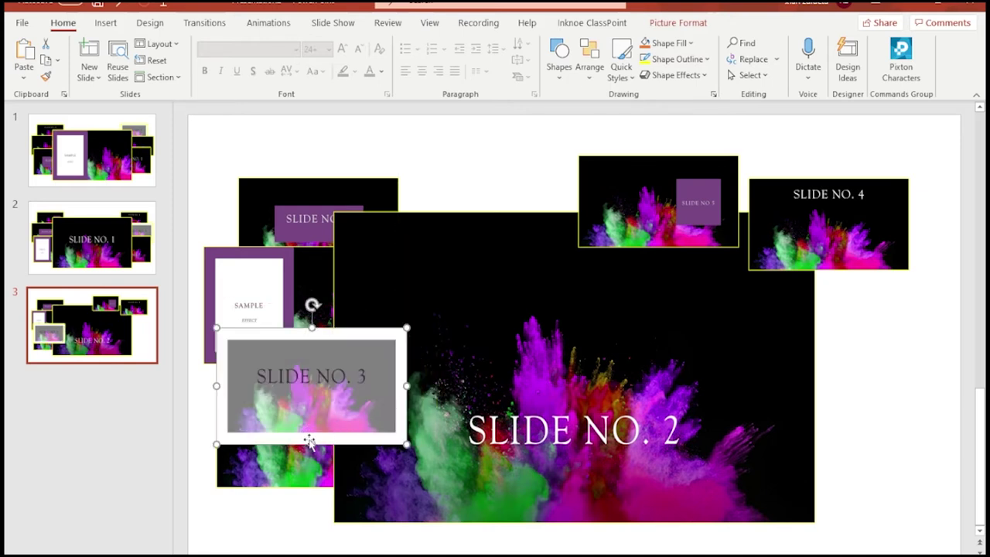
{"action": "left_click_drag", "start_coordinate": [310, 442], "coordinate": [312, 486]}
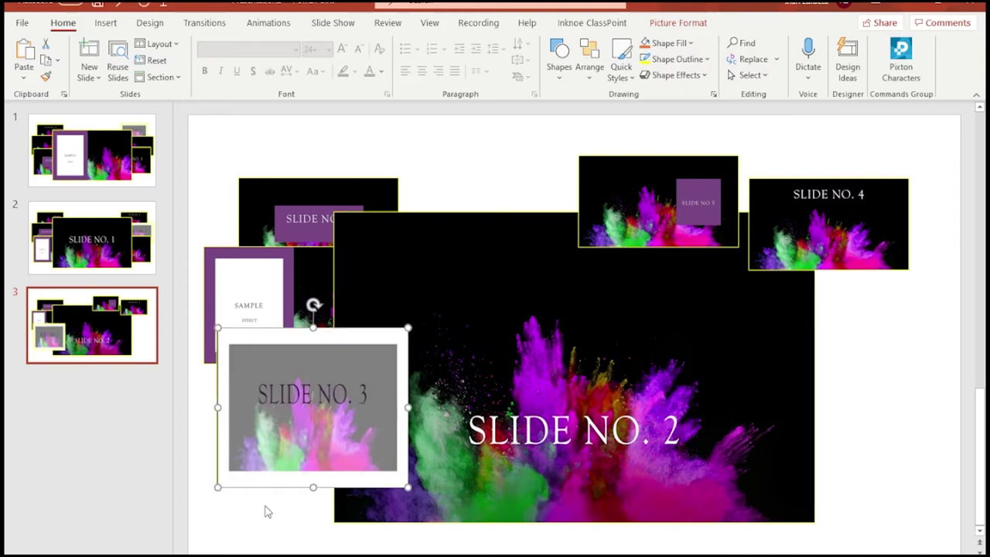
{"action": "key", "text": "Right"}
{"action": "key", "text": "Right"}
{"action": "key", "text": "Right"}
{"action": "key", "text": "Right"}
{"action": "key", "text": "Right"}
{"action": "key", "text": "Right"}
{"action": "key", "text": "Right"}
{"action": "key", "text": "Right"}
{"action": "key", "text": "Right"}
{"action": "key", "text": "Right"}
{"action": "key", "text": "Right"}
{"action": "key", "text": "Right"}
{"action": "key", "text": "Right"}
{"action": "key", "text": "Right"}
{"action": "key", "text": "Right"}
{"action": "key", "text": "Right"}
{"action": "key", "text": "Right"}
{"action": "key", "text": "Right"}
{"action": "key", "text": "Right"}
{"action": "key", "text": "Right"}
{"action": "key", "text": "Right"}
{"action": "key", "text": "Right"}
{"action": "key", "text": "Right"}
{"action": "key", "text": "Right"}
{"action": "key", "text": "Right"}
{"action": "key", "text": "Right"}
{"action": "key", "text": "Right"}
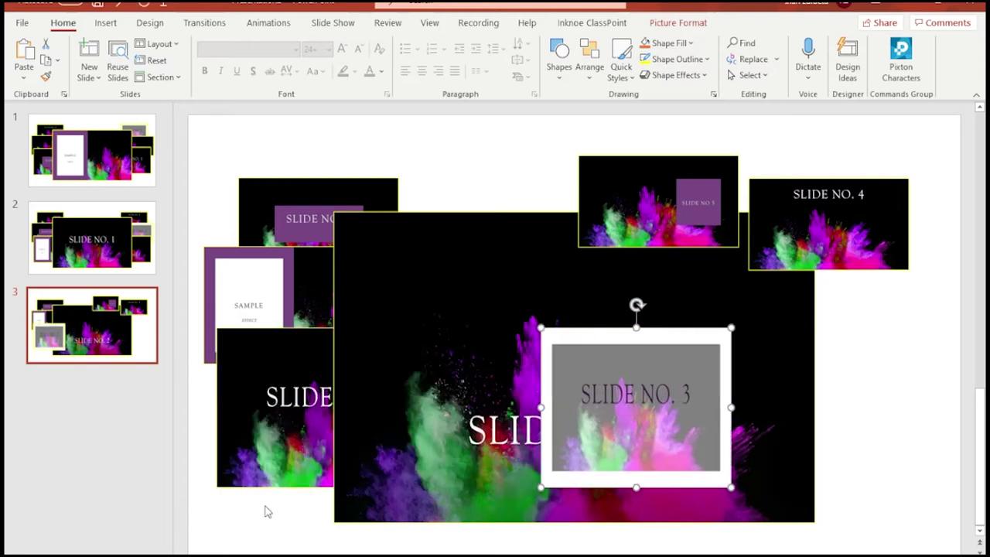
{"action": "key", "text": "Right"}
{"action": "key", "text": "Right"}
{"action": "key", "text": "Right"}
{"action": "key", "text": "Right"}
{"action": "key", "text": "Right"}
{"action": "key", "text": "Right"}
{"action": "key", "text": "Right"}
{"action": "key", "text": "Right"}
{"action": "key", "text": "Right"}
{"action": "key", "text": "Right"}
{"action": "key", "text": "Right"}
{"action": "key", "text": "Right"}
{"action": "key", "text": "Right"}
{"action": "key", "text": "Right"}
{"action": "key", "text": "Right"}
{"action": "key", "text": "Right"}
{"action": "key", "text": "Right"}
{"action": "key", "text": "Right"}
{"action": "key", "text": "Right"}
{"action": "key", "text": "Right"}
Move SLIDE NO 5 to the top-right corner and send it behind SLIDE NO. 4.
{"action": "left_click", "coordinate": [497, 170]}
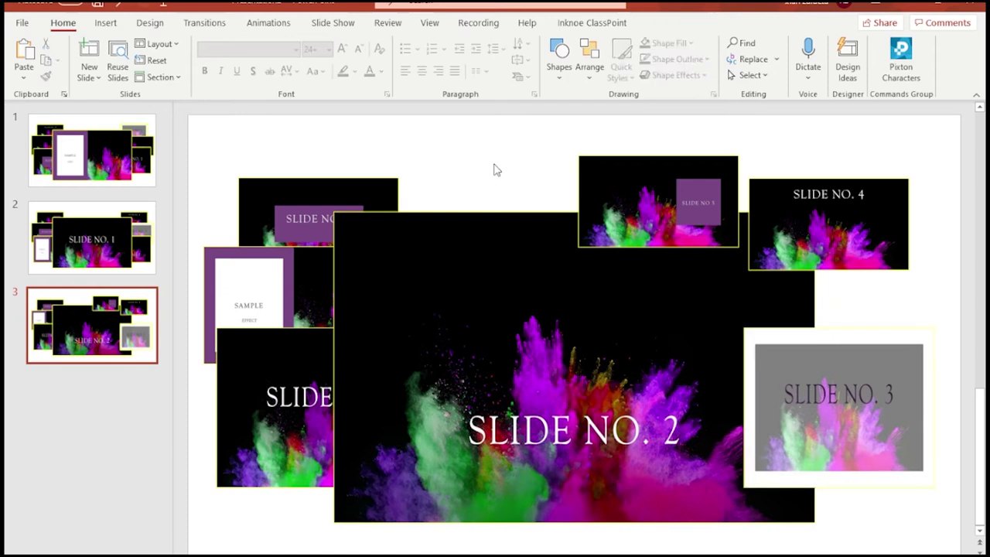
{"action": "left_click_drag", "start_coordinate": [670, 193], "coordinate": [839, 216]}
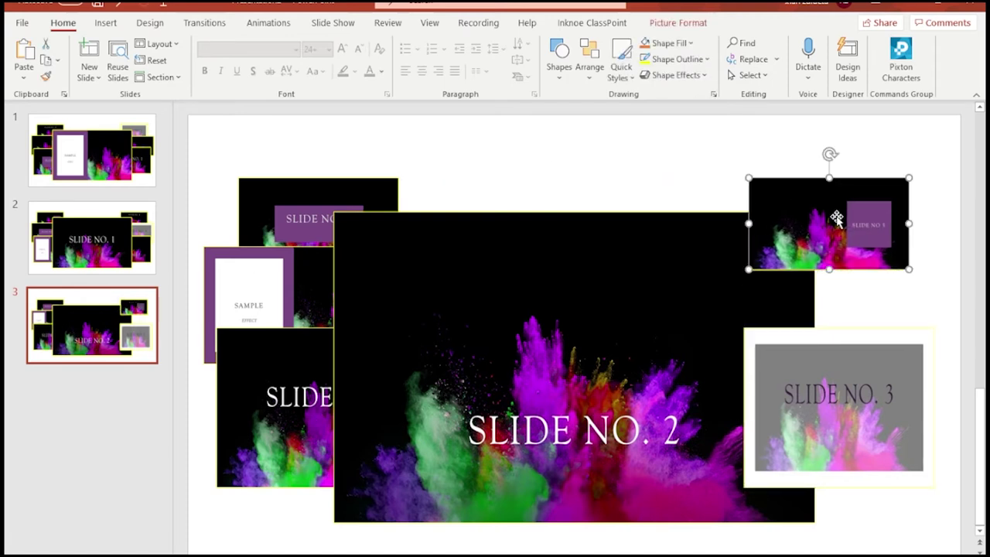
{"action": "right_click", "coordinate": [838, 217]}
{"action": "left_click", "coordinate": [886, 372]}
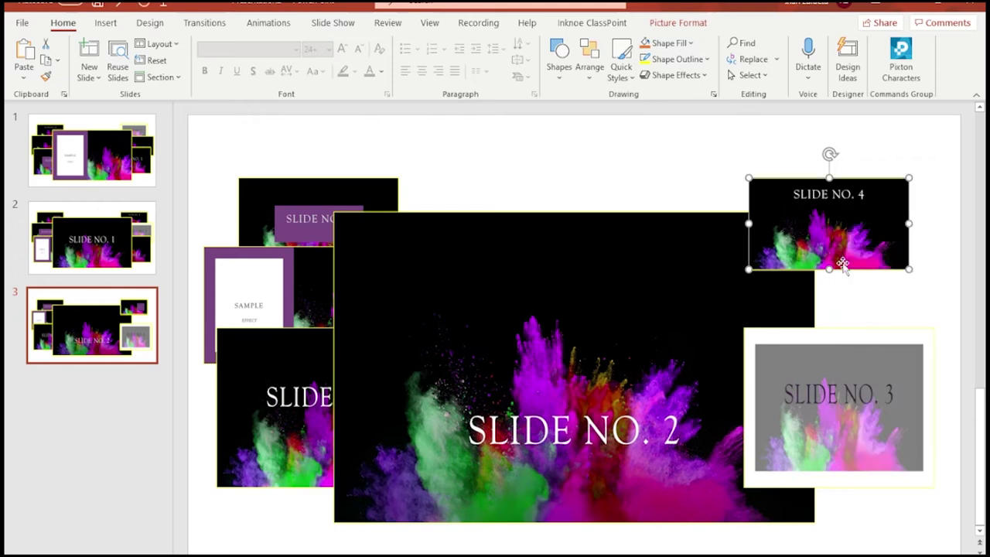
Enlarge SLIDE NO. 4, nudge it right and send it to back.
{"action": "left_click_drag", "start_coordinate": [826, 220], "coordinate": [276, 292]}
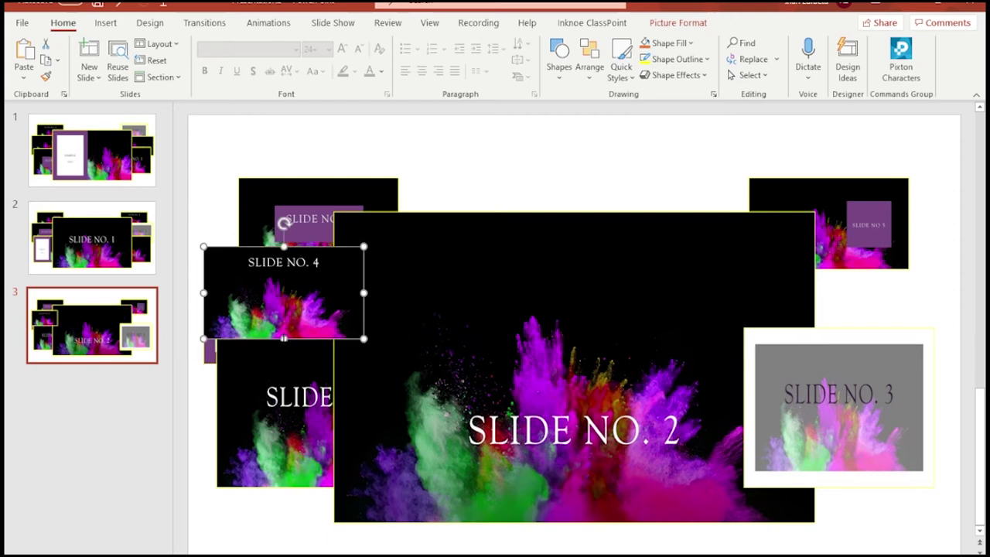
{"action": "left_click_drag", "start_coordinate": [284, 338], "coordinate": [283, 364]}
{"action": "mouse_move", "coordinate": [365, 304]}
{"action": "left_mouse_down"}
{"action": "mouse_move", "coordinate": [377, 305]}
{"action": "mouse_move", "coordinate": [364, 306]}
{"action": "left_mouse_up"}
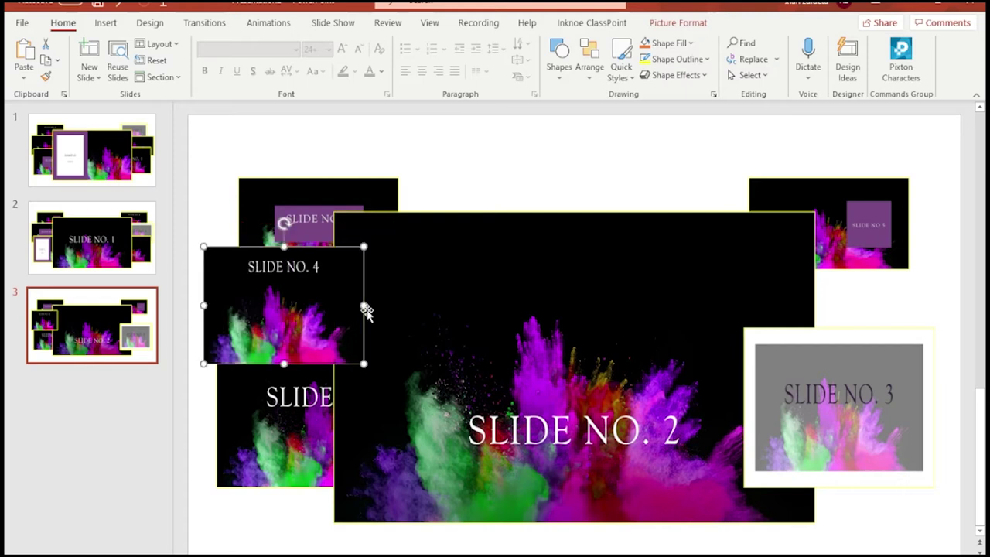
{"action": "key", "text": "Right"}
{"action": "key", "text": "Right"}
{"action": "key", "text": "Right"}
{"action": "key", "text": "Right"}
{"action": "key", "text": "Right"}
{"action": "key", "text": "Right"}
{"action": "key", "text": "Right"}
{"action": "key", "text": "Right"}
{"action": "key", "text": "Right"}
{"action": "key", "text": "Right"}
{"action": "key", "text": "Right"}
{"action": "key", "text": "Right"}
{"action": "key", "text": "Right"}
{"action": "key", "text": "Right"}
{"action": "key", "text": "Right"}
{"action": "key", "text": "Right"}
{"action": "key", "text": "Right"}
{"action": "key", "text": "Right"}
{"action": "key", "text": "Right"}
{"action": "key", "text": "Right"}
{"action": "key", "text": "Right"}
{"action": "key", "text": "Right"}
{"action": "key", "text": "Right"}
{"action": "key", "text": "Right"}
{"action": "key", "text": "Right"}
{"action": "key", "text": "Right"}
{"action": "key", "text": "Right"}
{"action": "key", "text": "Right"}
{"action": "key", "text": "Right"}
{"action": "key", "text": "Right"}
{"action": "key", "text": "Right"}
{"action": "key", "text": "Right"}
{"action": "key", "text": "Right"}
{"action": "key", "text": "Right"}
{"action": "key", "text": "Right"}
{"action": "key", "text": "Right"}
{"action": "key", "text": "Right"}
{"action": "key", "text": "Right"}
{"action": "key", "text": "Right"}
{"action": "key", "text": "Right"}
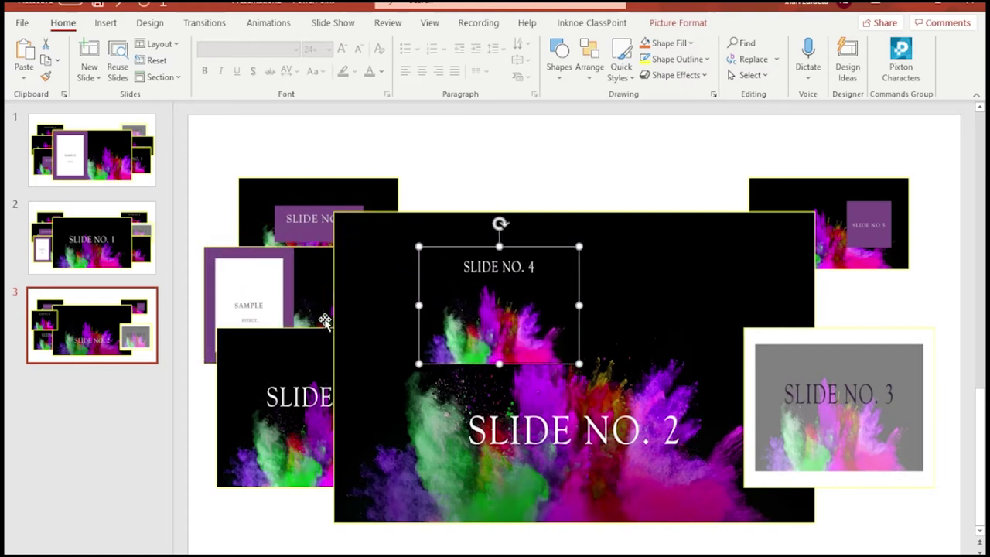
{"action": "key", "text": "Right"}
{"action": "key", "text": "Right"}
{"action": "key", "text": "Right"}
{"action": "key", "text": "Right"}
{"action": "key", "text": "Right"}
{"action": "key", "text": "Right"}
{"action": "key", "text": "Right"}
{"action": "key", "text": "Right"}
{"action": "key", "text": "Right"}
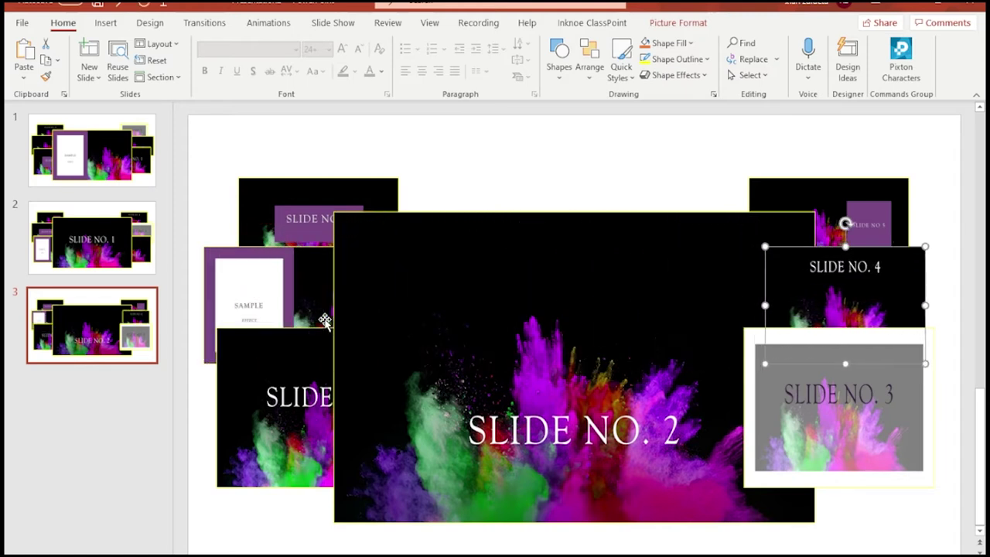
{"action": "right_click", "coordinate": [796, 272]}
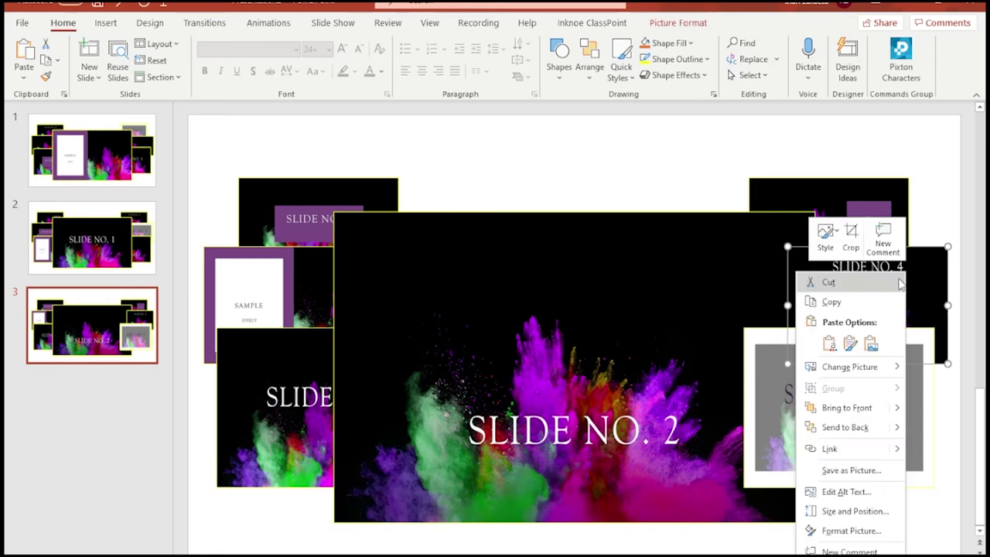
{"action": "left_click", "coordinate": [847, 426]}
Send SLIDE NO 5 and SLIDE NO. 3 to the back.
{"action": "left_click", "coordinate": [849, 207]}
{"action": "right_click", "coordinate": [848, 205]}
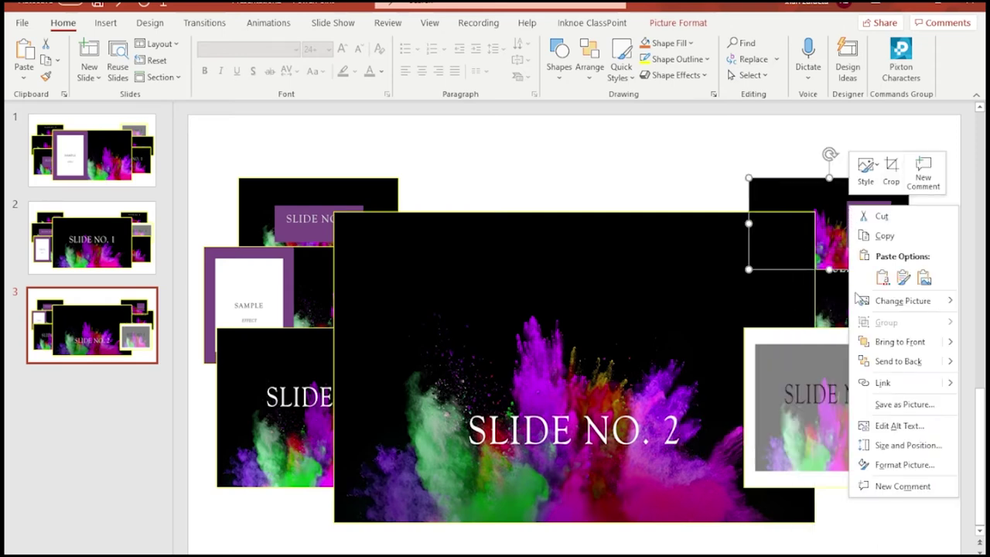
{"action": "left_click", "coordinate": [874, 359]}
{"action": "left_click", "coordinate": [865, 427]}
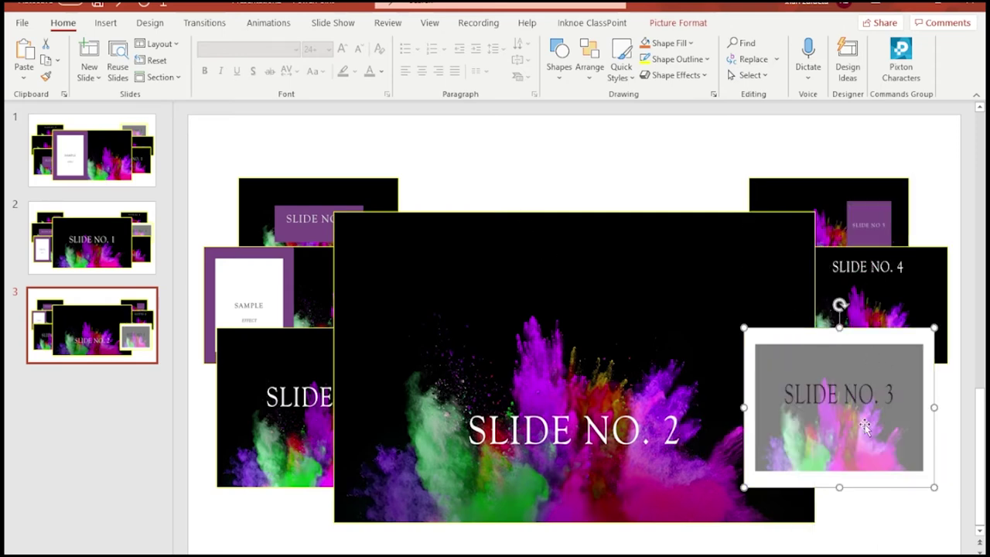
{"action": "right_click", "coordinate": [814, 398]}
{"action": "key", "text": "Escape"}
{"action": "right_click", "coordinate": [843, 400]}
{"action": "key", "text": "Escape"}
{"action": "right_click", "coordinate": [786, 411]}
{"action": "left_click", "coordinate": [843, 272]}
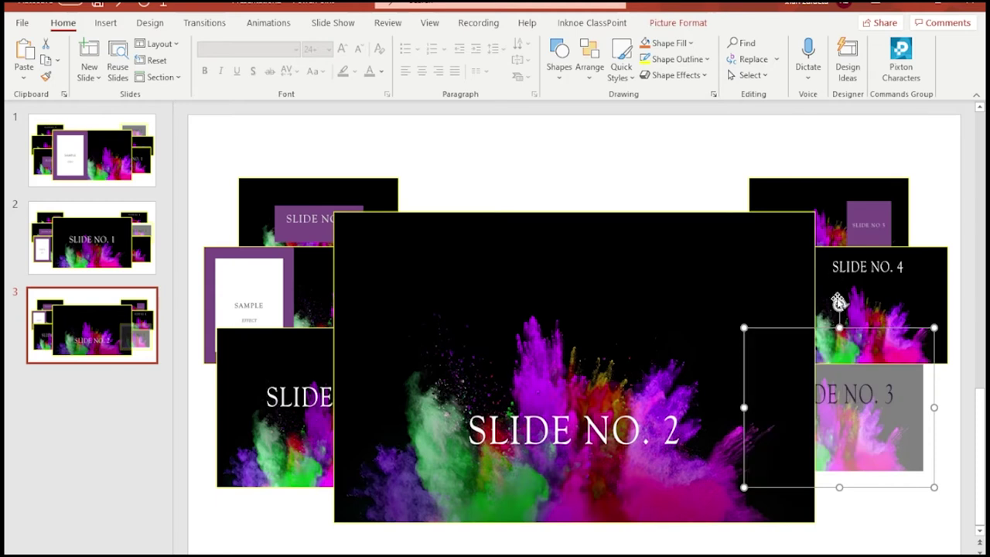
Send SLIDE NO. 4 and SLIDE NO 5 to the back, behind SLIDE NO. 3.
{"action": "left_click", "coordinate": [888, 285]}
{"action": "right_click", "coordinate": [888, 287]}
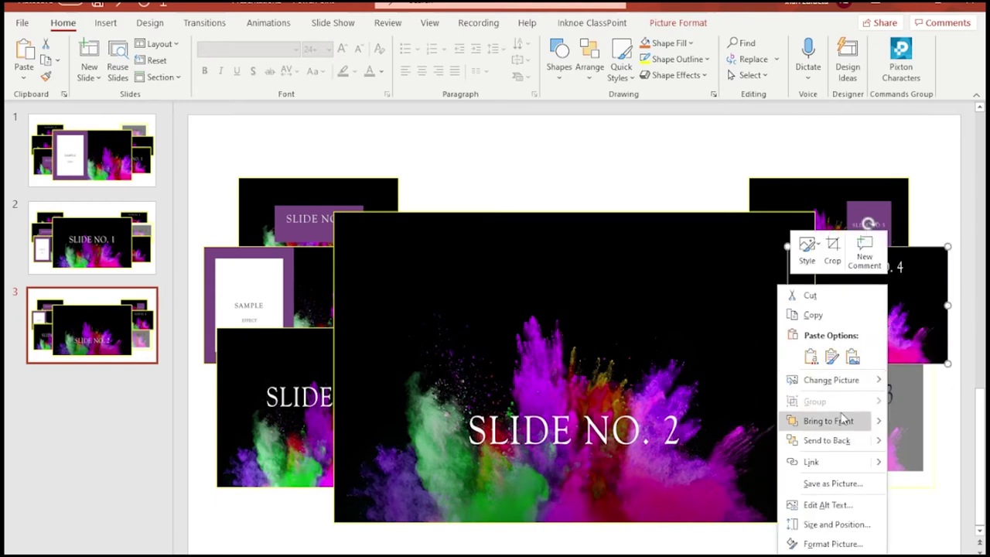
{"action": "left_click", "coordinate": [827, 440]}
{"action": "left_click", "coordinate": [835, 219]}
{"action": "right_click", "coordinate": [834, 219]}
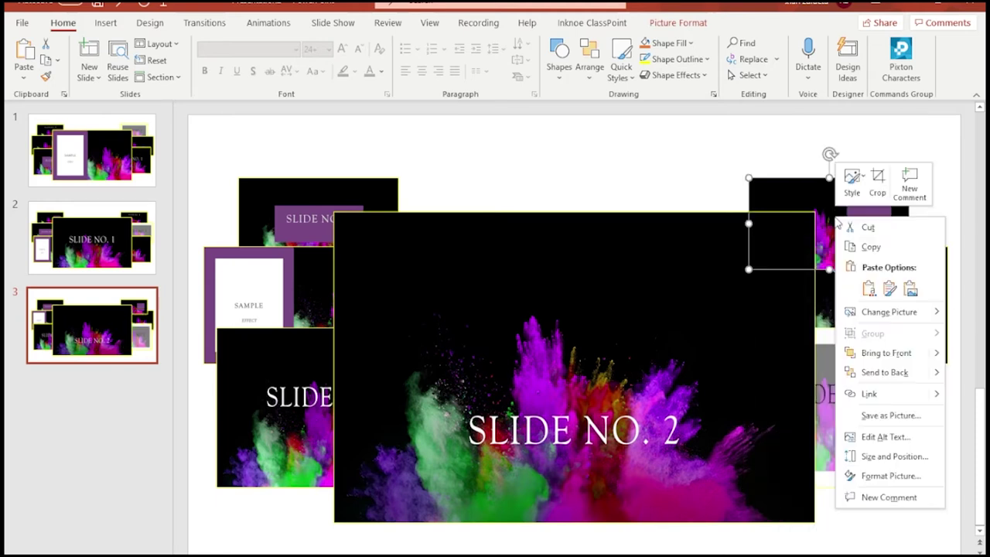
{"action": "left_click", "coordinate": [847, 374]}
{"action": "left_click", "coordinate": [608, 156]}
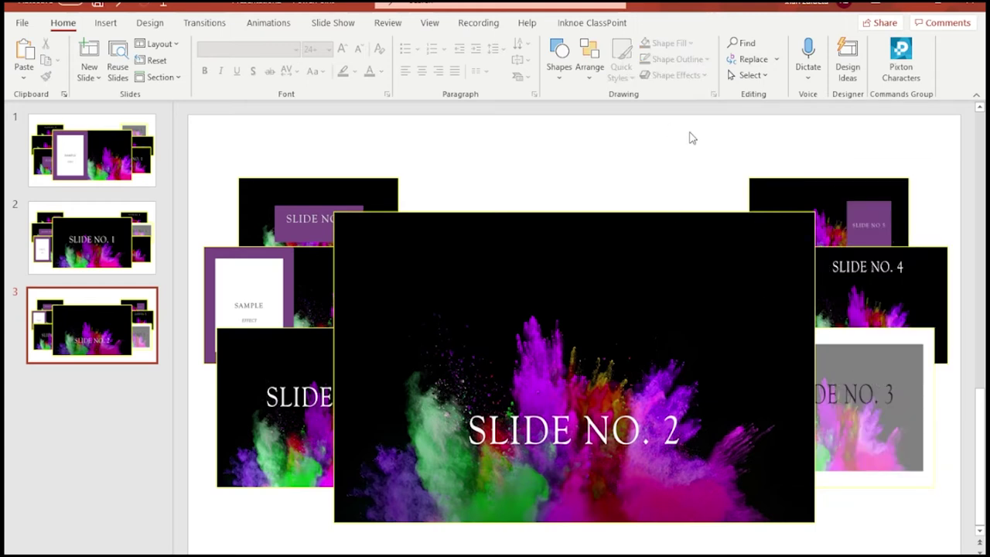
Bring the SLIDE NO. 6 picture to the front with Ctrl+Shift+], then deselect it.
{"action": "left_click", "coordinate": [314, 222]}
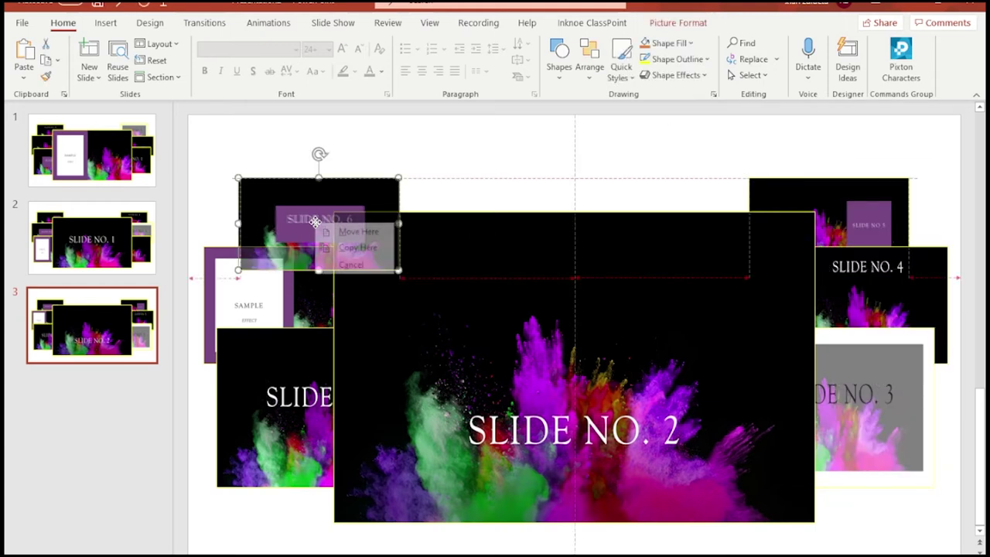
{"action": "key", "text": "ctrl+shift+bracketright"}
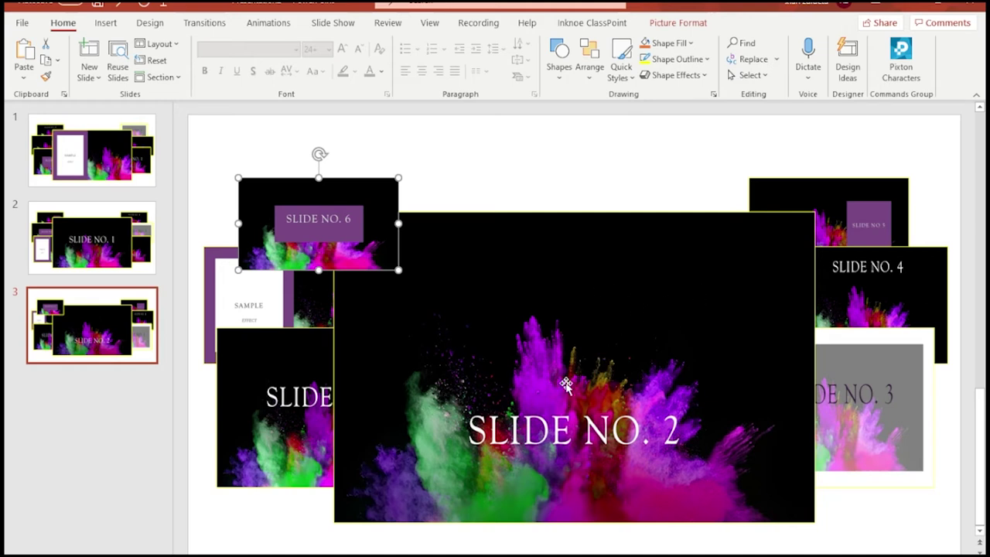
{"action": "left_click", "coordinate": [180, 150]}
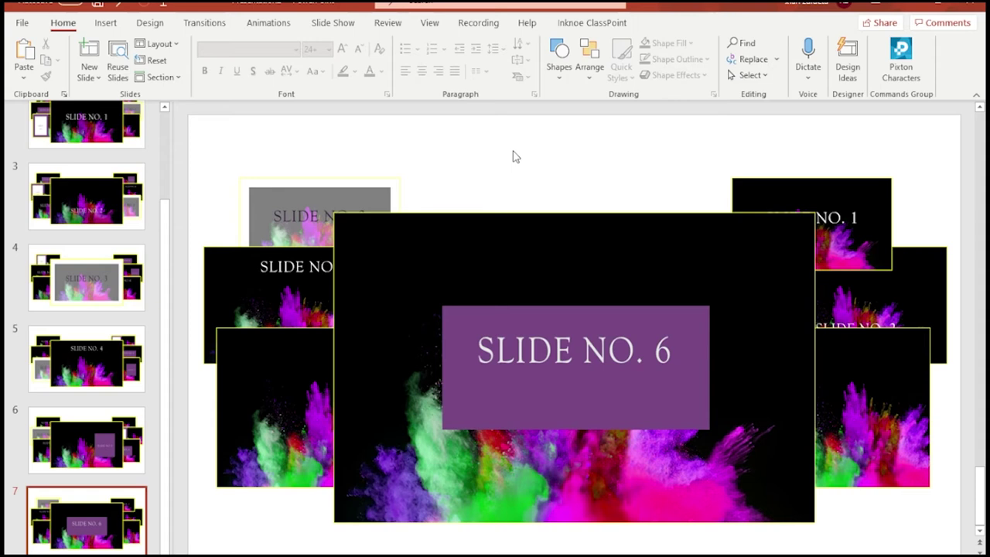
Paste a copy of slide 1 after slide 7 as the new slide 8.
{"action": "scroll", "coordinate": [78, 283], "scroll_direction": "up", "scroll_amount": 3}
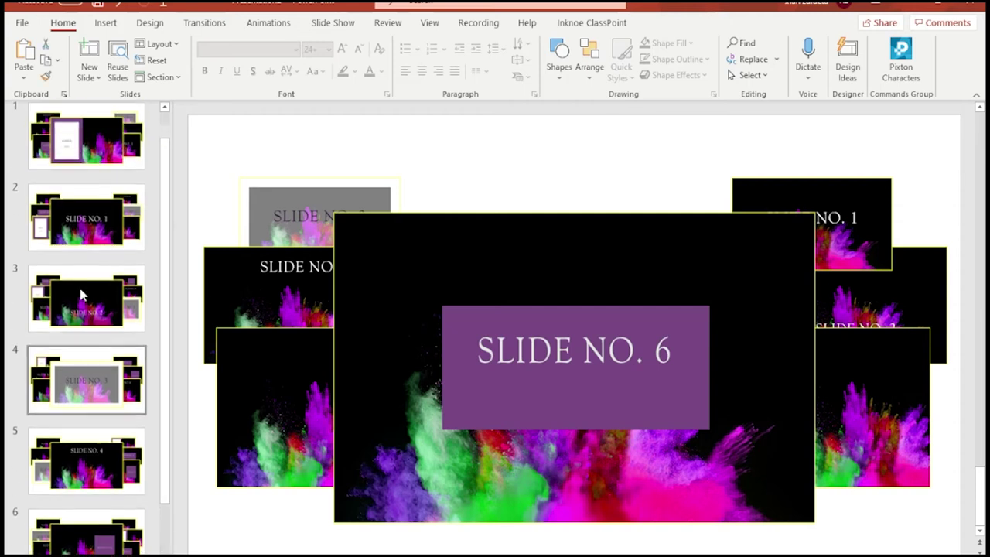
{"action": "left_click", "coordinate": [74, 142]}
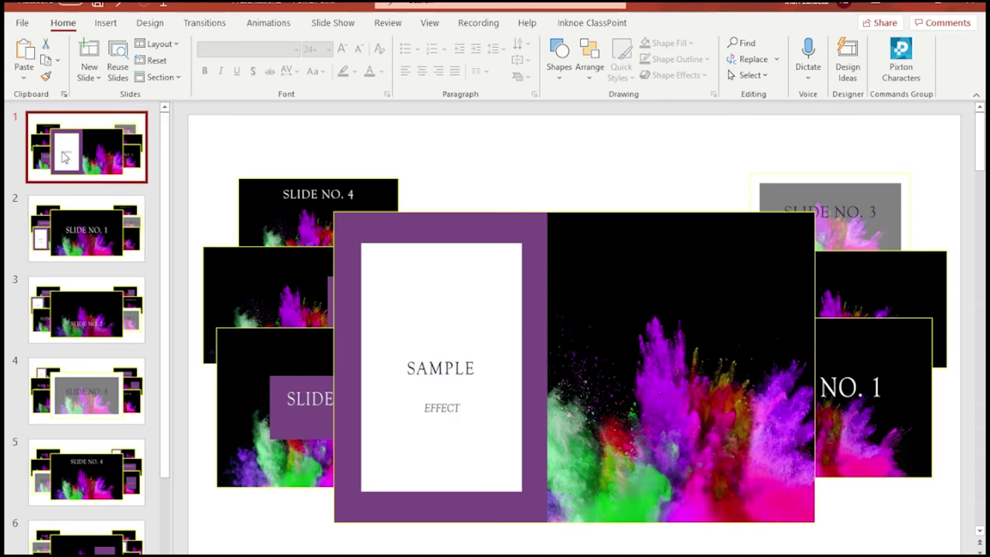
{"action": "scroll", "coordinate": [73, 309], "scroll_direction": "down", "scroll_amount": 3}
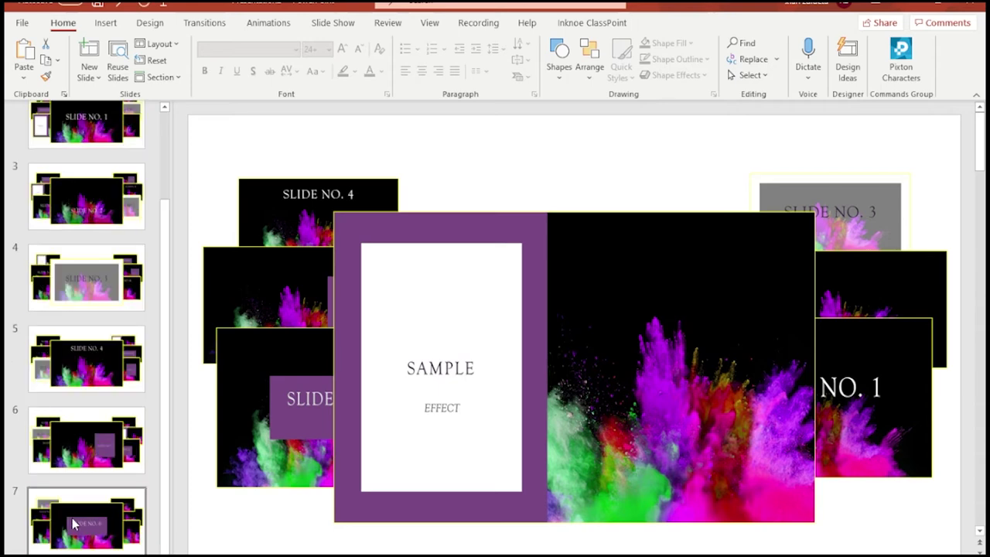
{"action": "left_click", "coordinate": [73, 524]}
{"action": "key", "text": "ctrl+v"}
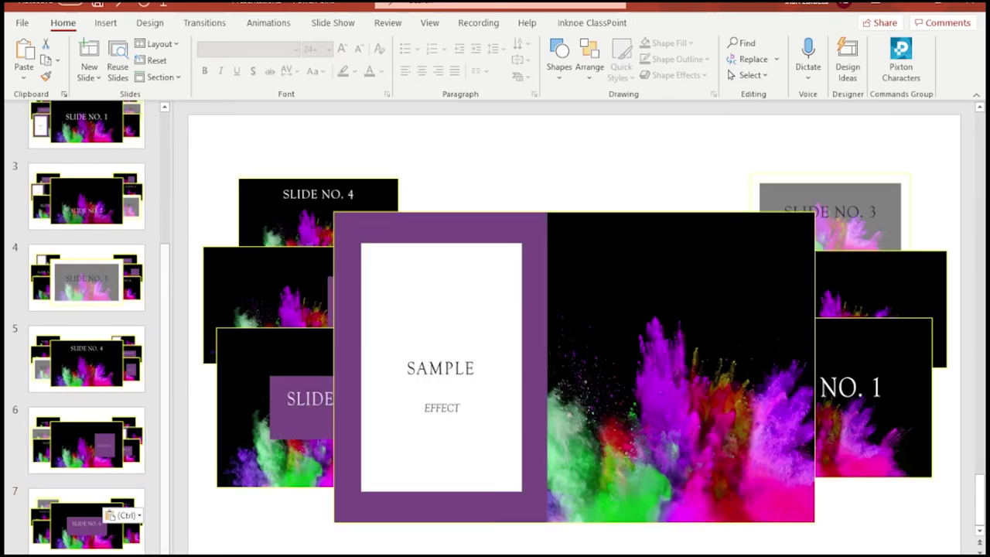
Check slide 7 and the new slide 8, then show the Transitions tab.
{"action": "scroll", "coordinate": [88, 439], "scroll_direction": "down", "scroll_amount": 1}
{"action": "left_click", "coordinate": [88, 442]}
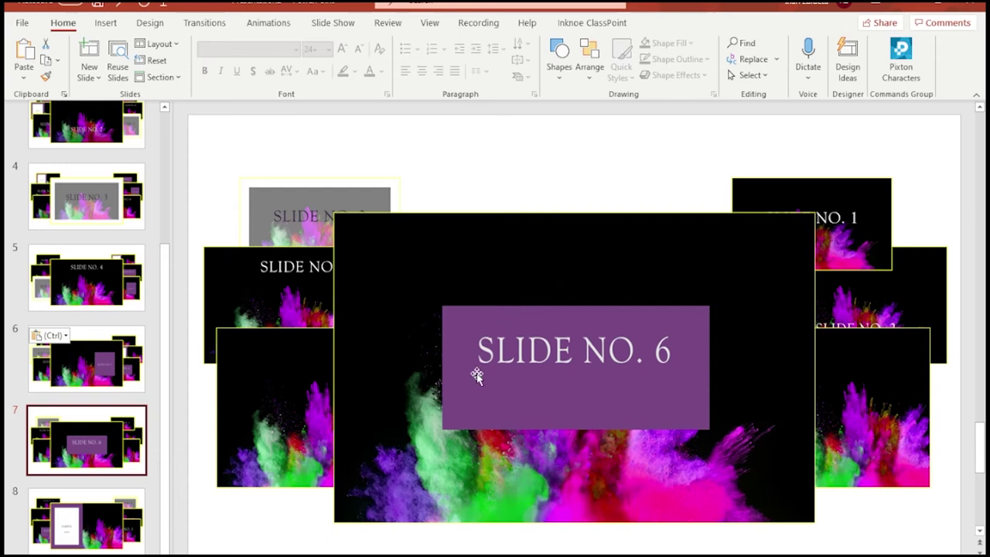
{"action": "left_click", "coordinate": [106, 543]}
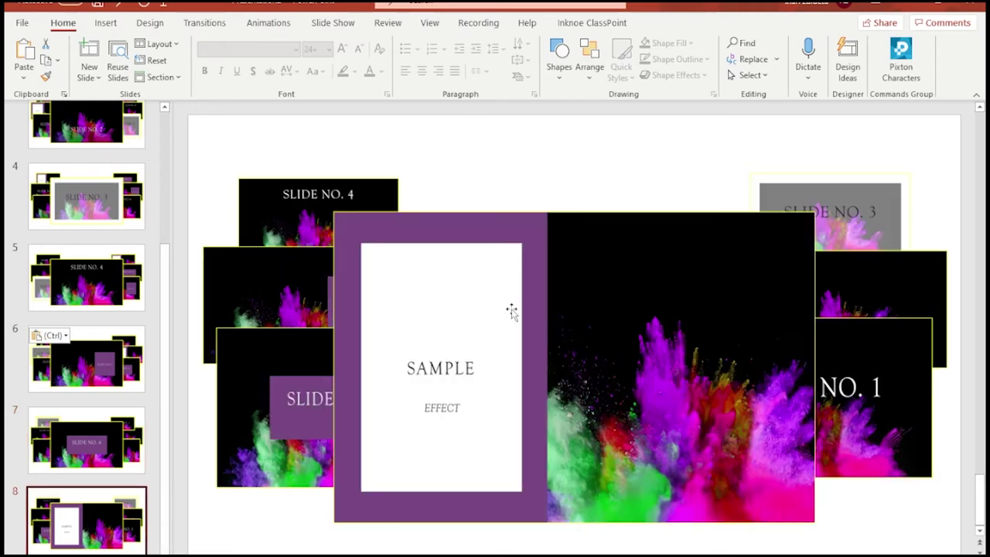
{"action": "left_click", "coordinate": [204, 22]}
{"action": "scroll", "coordinate": [69, 395], "scroll_direction": "up", "scroll_amount": 5}
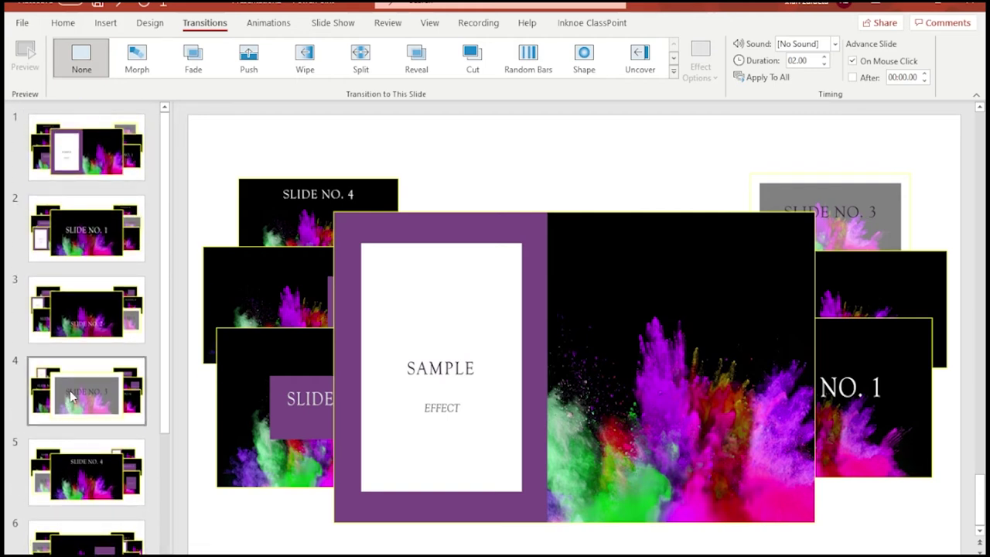
Apply the Morph transition to slides 2, 3 and 4.
{"action": "left_click", "coordinate": [72, 160]}
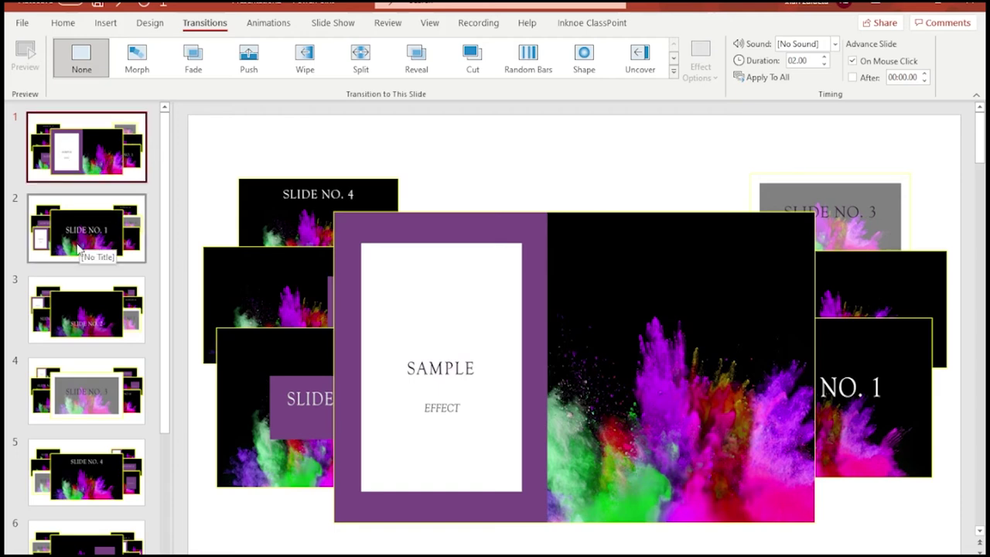
{"action": "left_click", "coordinate": [85, 221]}
{"action": "left_click", "coordinate": [85, 155]}
{"action": "left_click", "coordinate": [105, 235]}
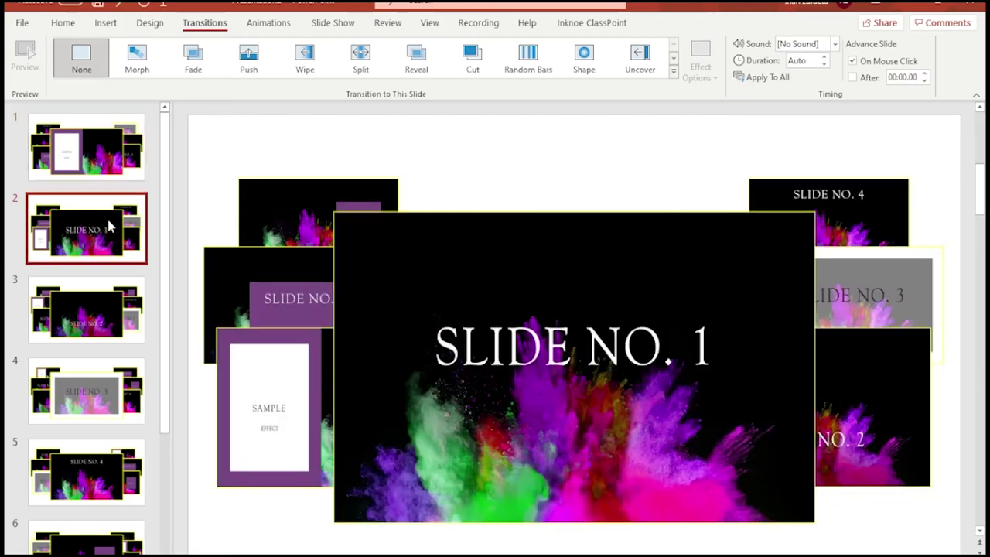
{"action": "left_click", "coordinate": [139, 57]}
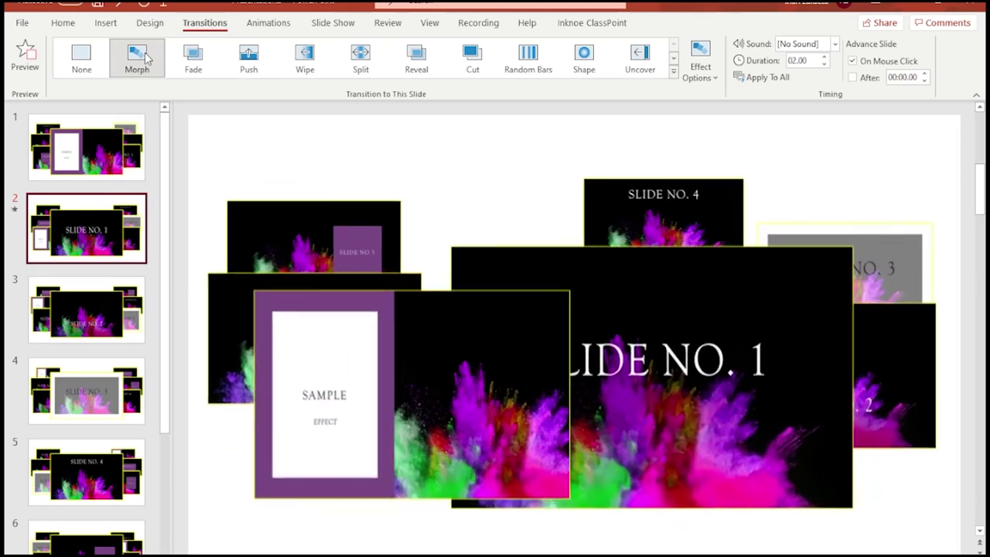
{"action": "key", "text": "Down"}
{"action": "left_click", "coordinate": [141, 62]}
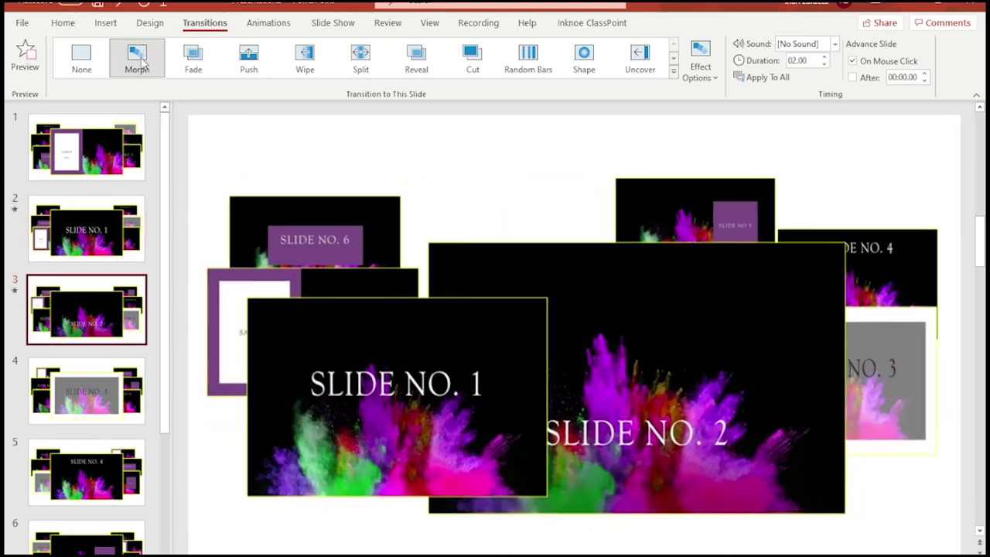
{"action": "left_click", "coordinate": [116, 414]}
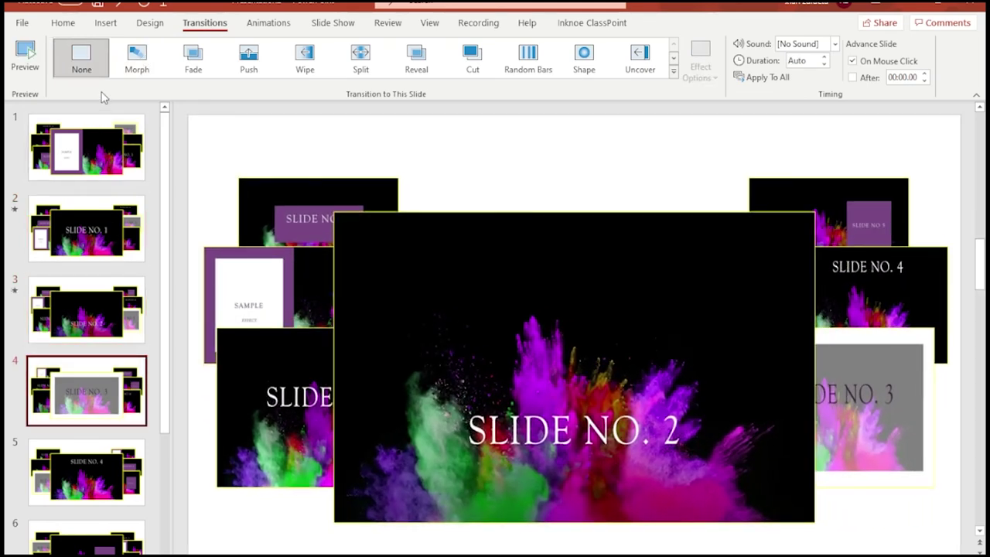
{"action": "left_click", "coordinate": [137, 59]}
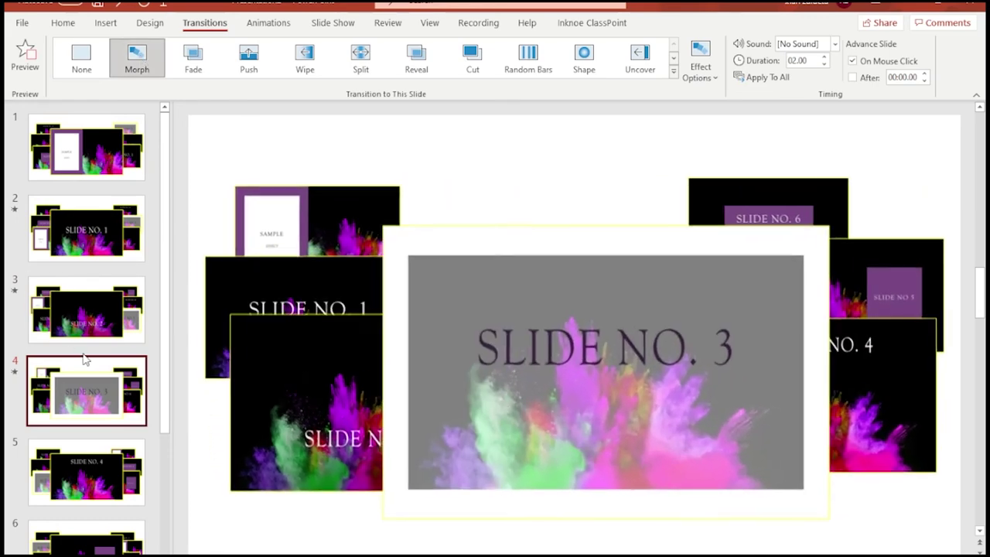
Apply the Morph transition to slides 5, 6, 7 and 8.
{"action": "key", "text": "Down"}
{"action": "left_click", "coordinate": [143, 69]}
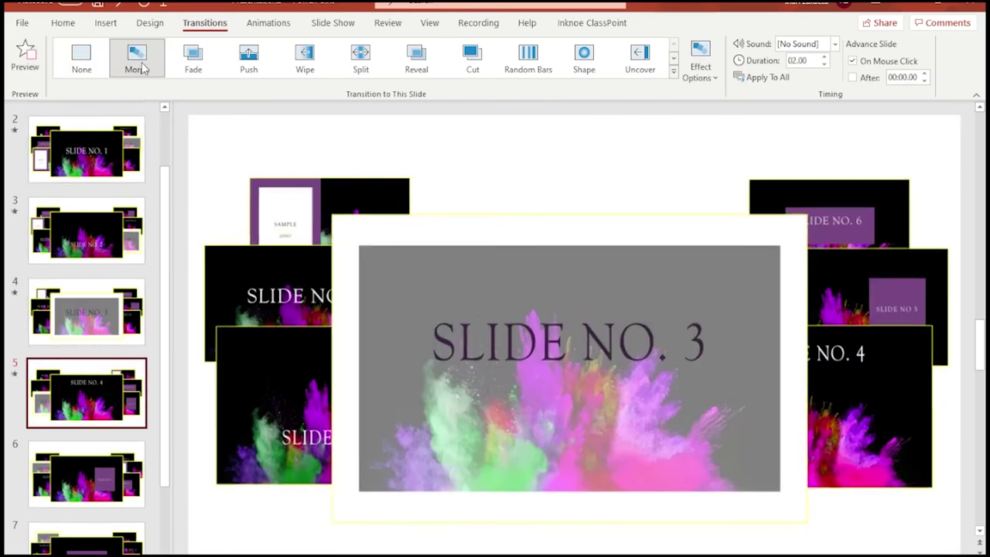
{"action": "scroll", "coordinate": [61, 261], "scroll_direction": "down", "scroll_amount": 1}
{"action": "left_click", "coordinate": [89, 393]}
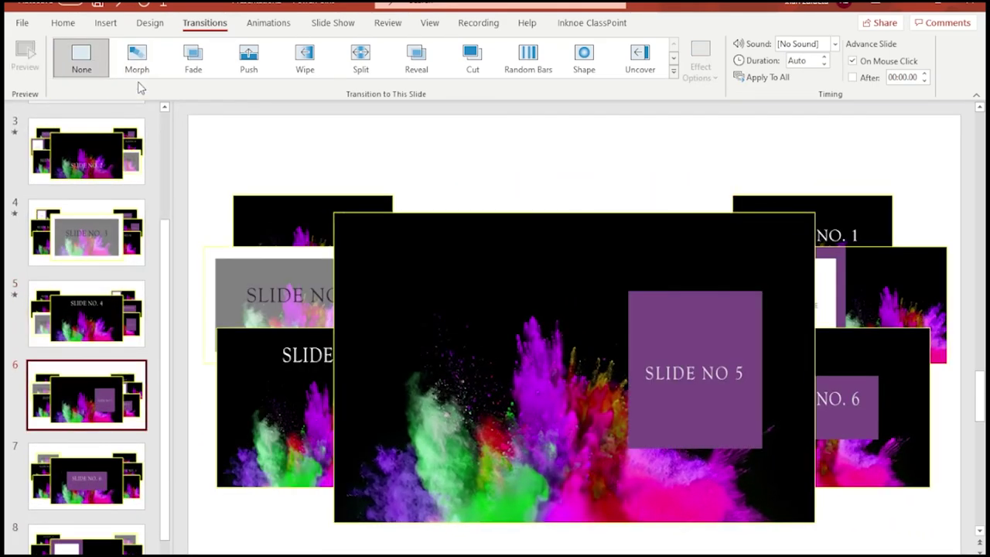
{"action": "left_click", "coordinate": [137, 59]}
{"action": "scroll", "coordinate": [98, 249], "scroll_direction": "down", "scroll_amount": 1}
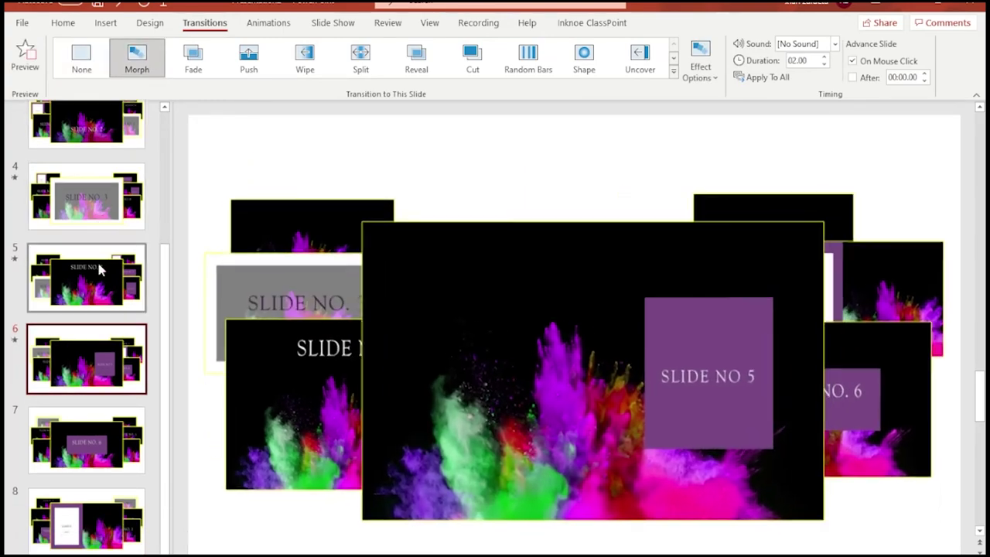
{"action": "key", "text": "Down"}
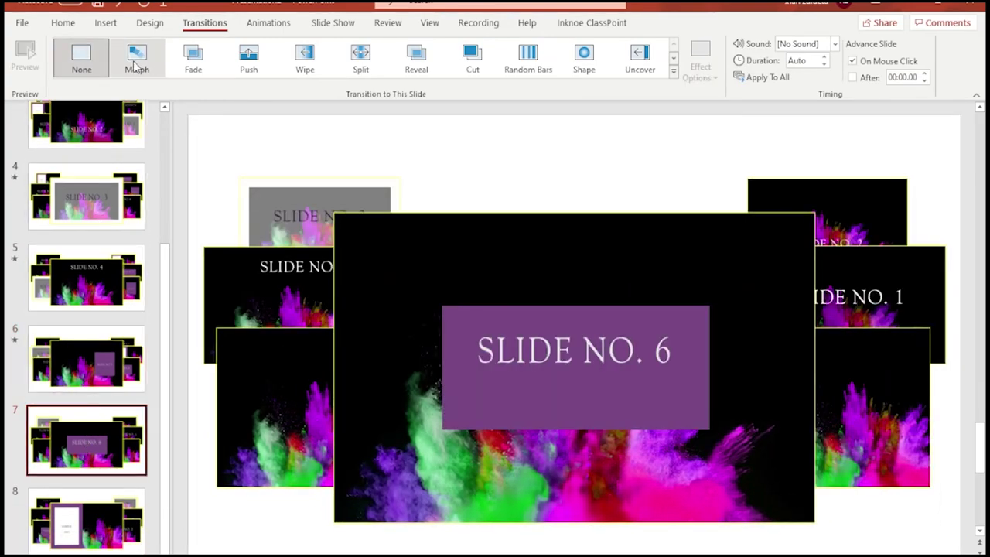
{"action": "left_click", "coordinate": [136, 62]}
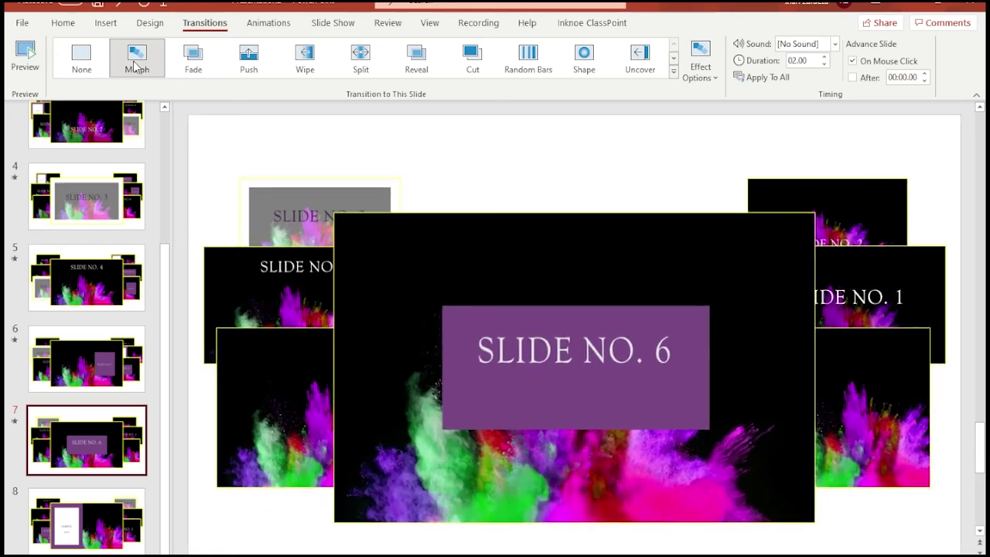
{"action": "scroll", "coordinate": [136, 62], "scroll_direction": "down", "scroll_amount": 2}
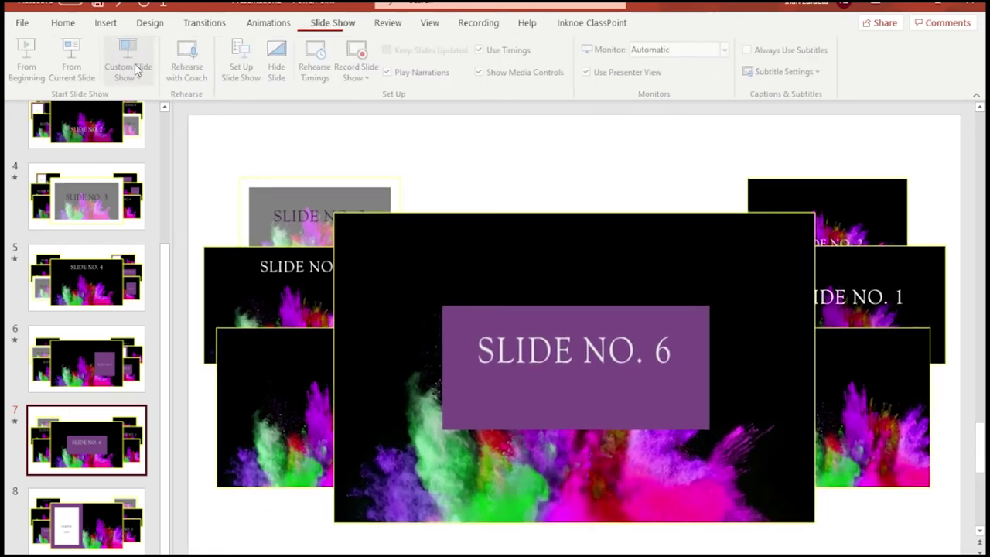
{"action": "left_click", "coordinate": [109, 527]}
{"action": "left_click", "coordinate": [204, 22]}
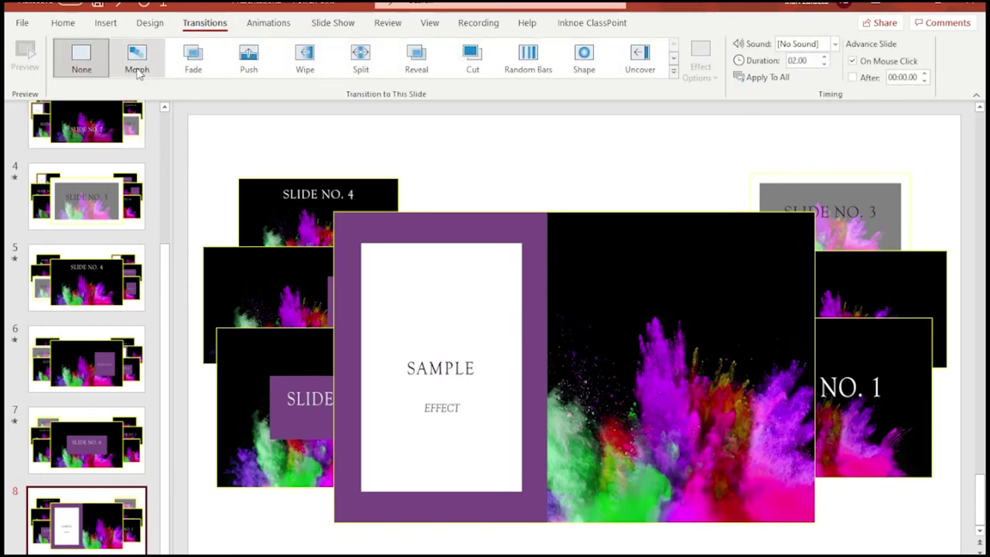
{"action": "left_click", "coordinate": [137, 70]}
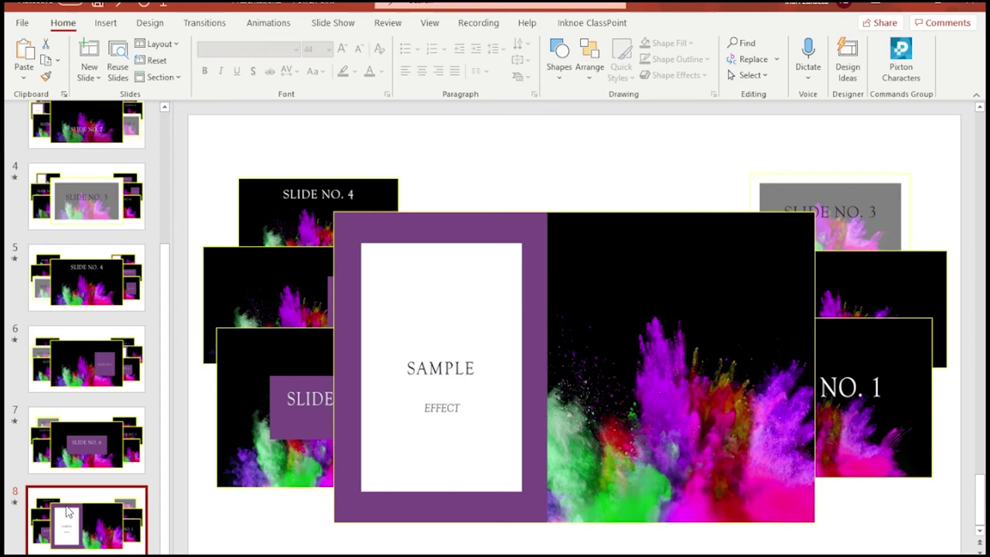
Insert a new Title and Content slide after slide 4 with Ctrl+M.
{"action": "left_click", "coordinate": [93, 197]}
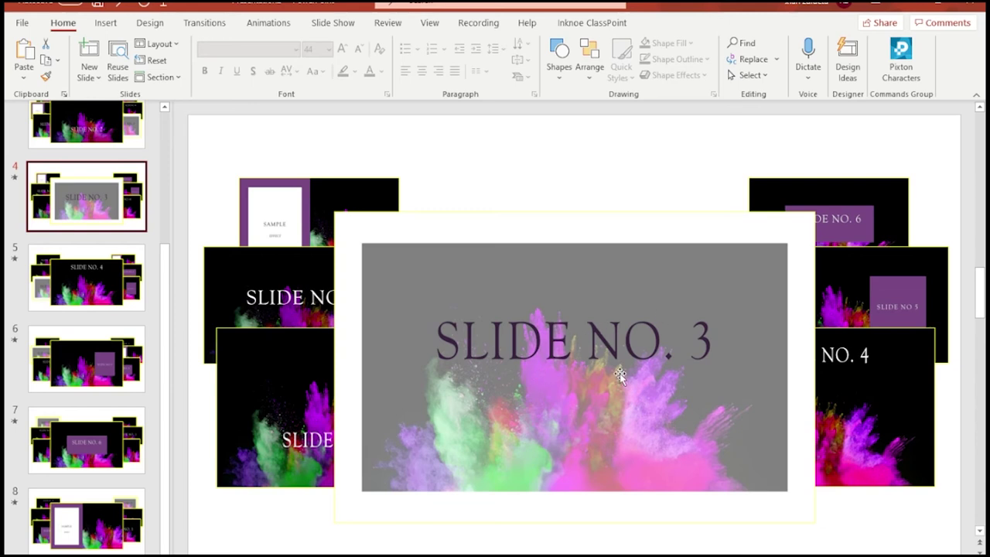
{"action": "left_click", "coordinate": [85, 282]}
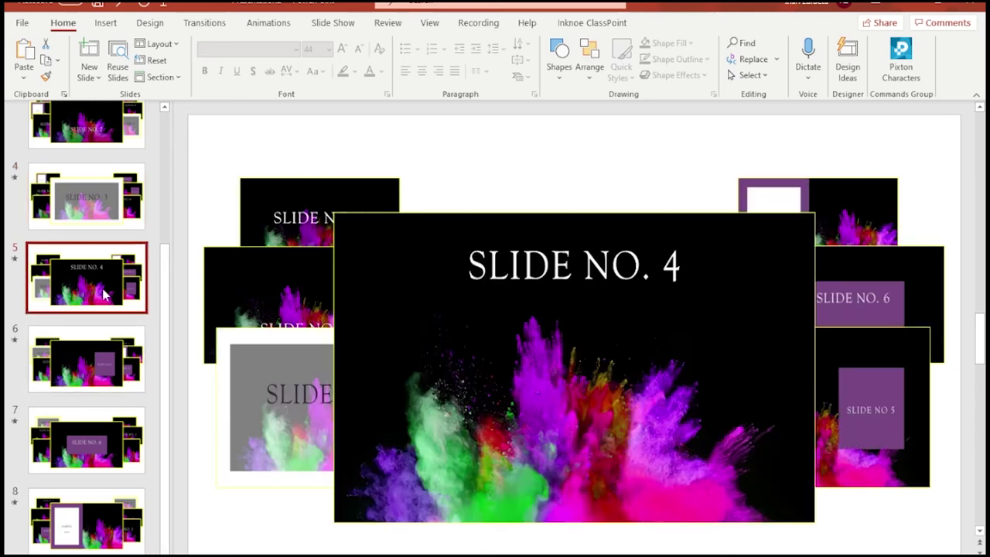
{"action": "left_click", "coordinate": [76, 215]}
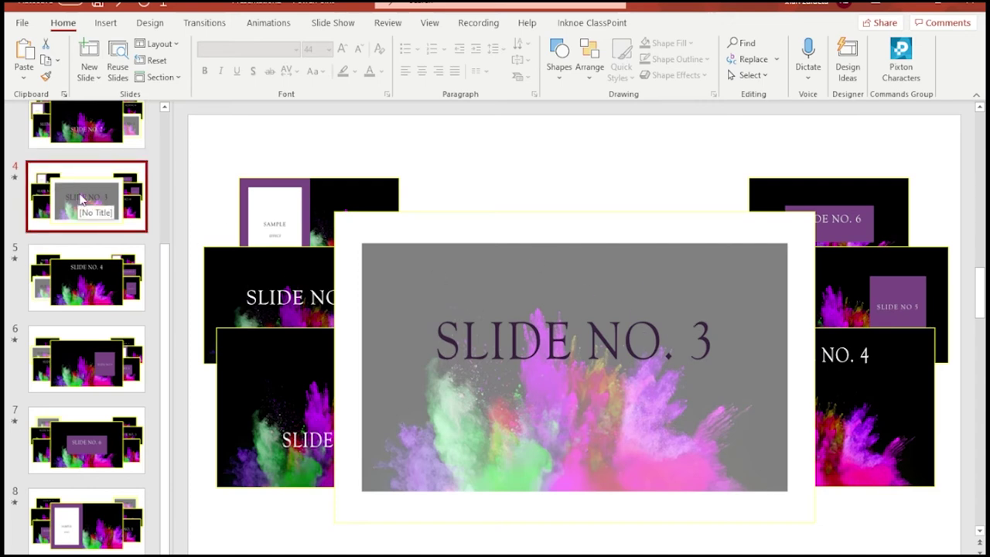
{"action": "key", "text": "ctrl+m"}
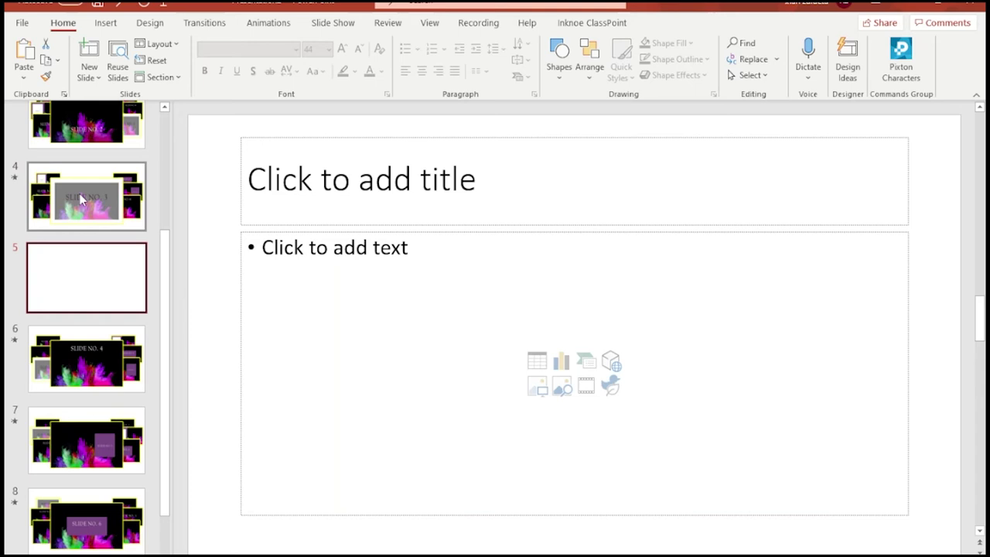
Title the slide 'additional', apply the hot-air-balloon Design Idea, and paste a copy as slide 6.
{"action": "left_click", "coordinate": [410, 161]}
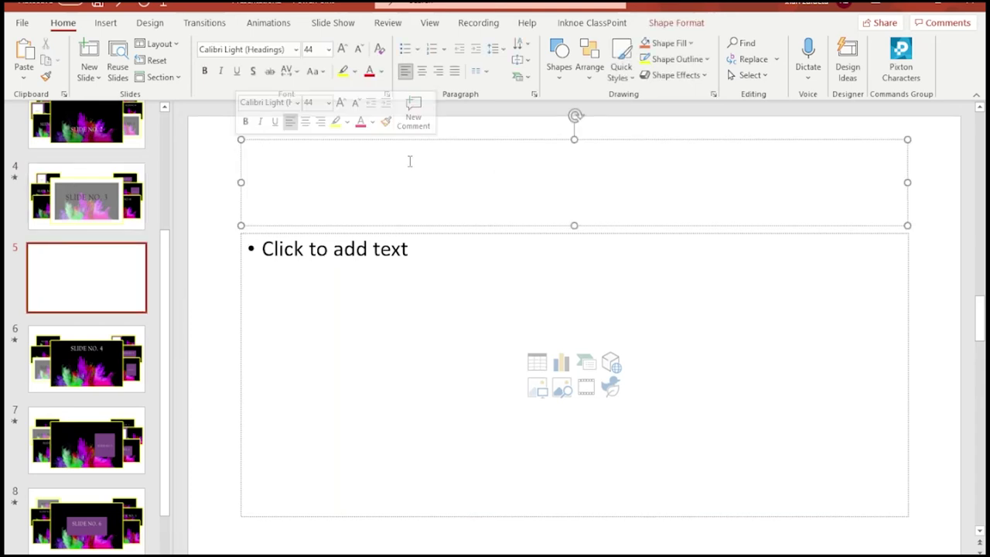
{"action": "type", "text": "additional;"}
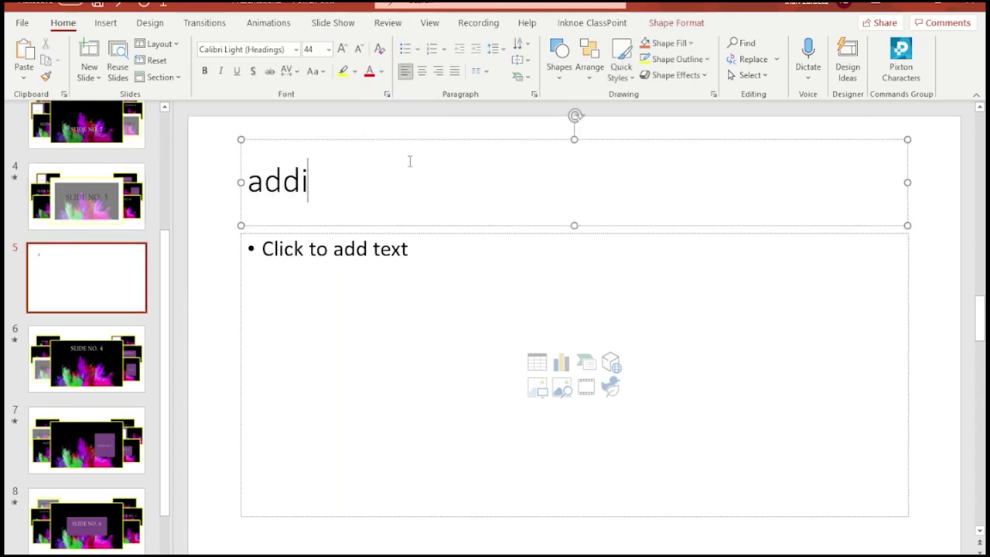
{"action": "key", "text": "ctrl+z"}
{"action": "key", "text": "ctrl+z"}
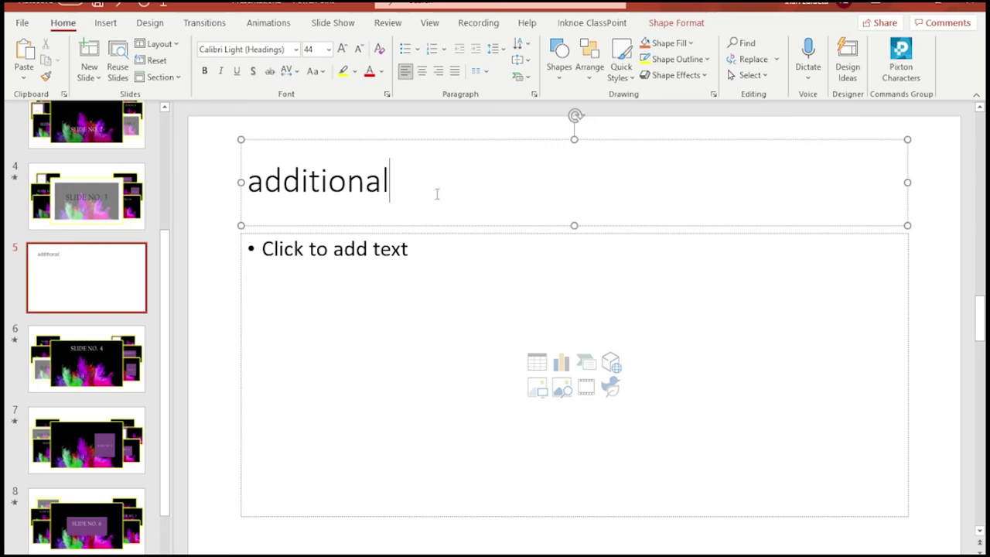
{"action": "left_click", "coordinate": [848, 62]}
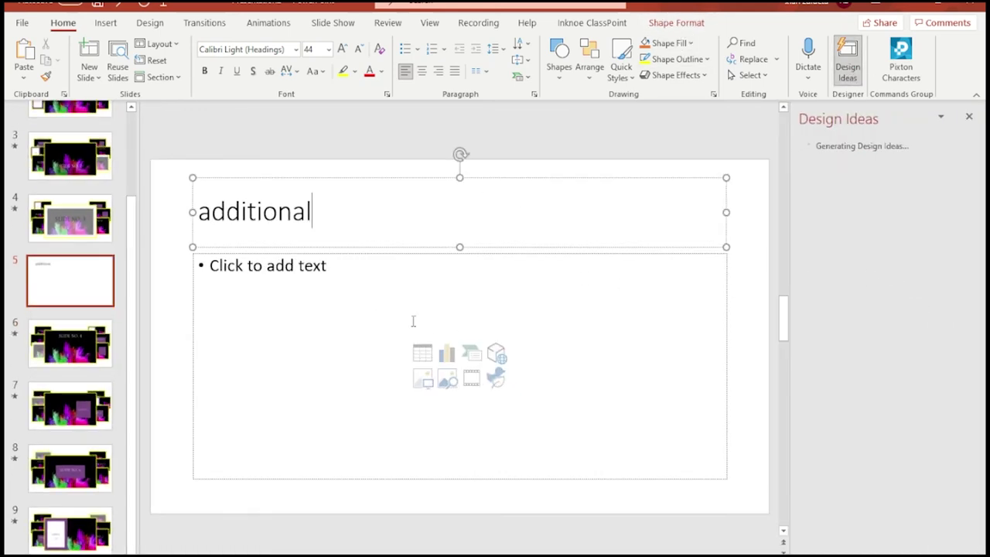
{"action": "left_click", "coordinate": [855, 217]}
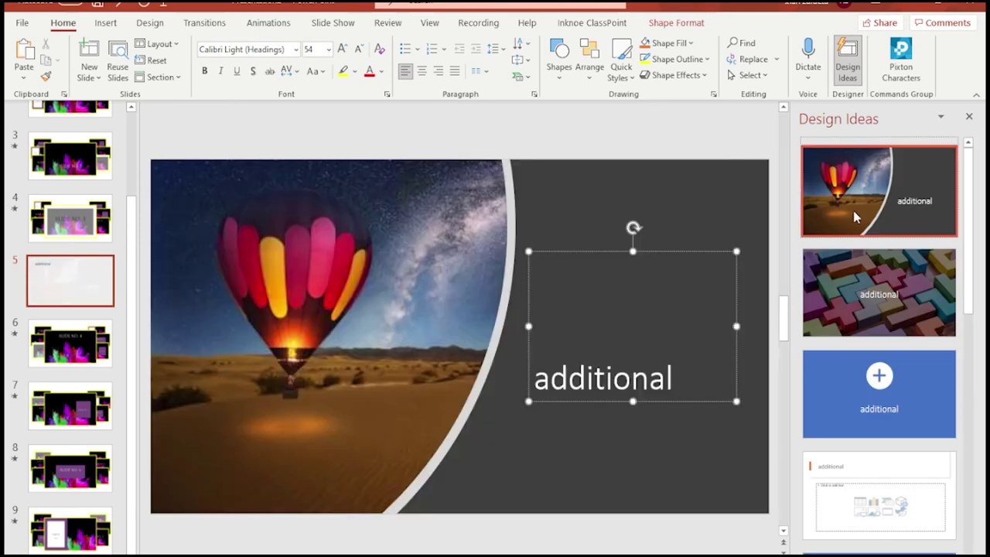
{"action": "left_click", "coordinate": [84, 288]}
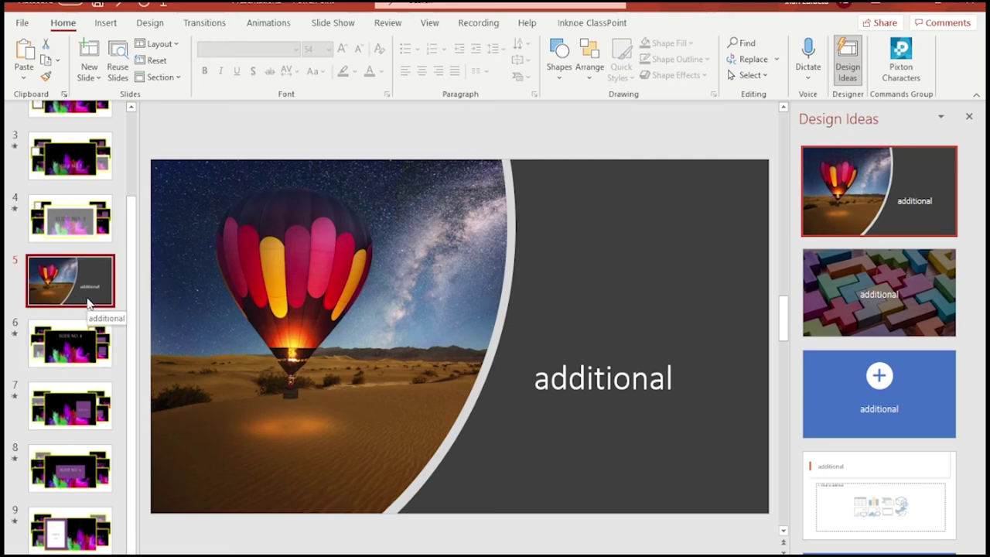
{"action": "key", "text": "ctrl+v"}
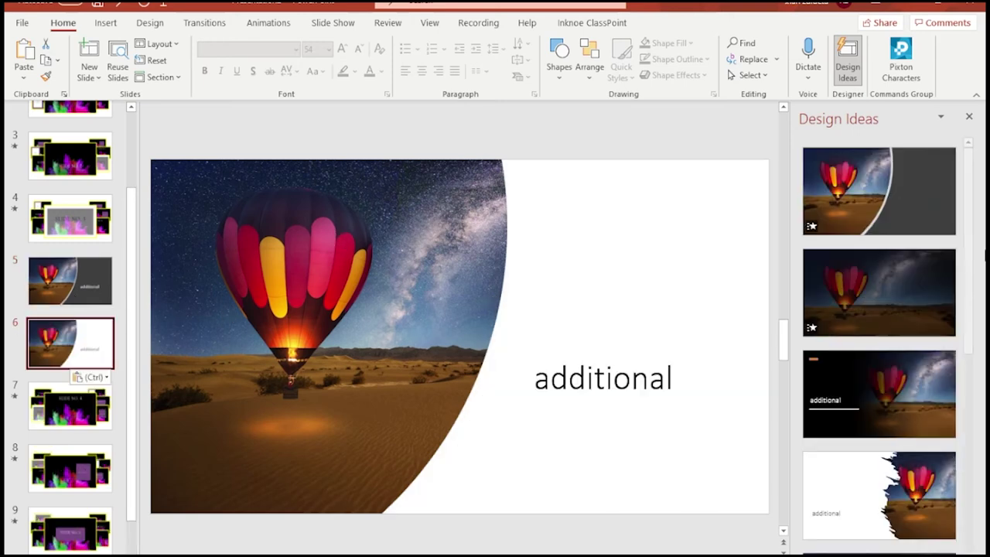
Apply the full-picture balloon Design Idea to slide 6 and close the Designer pane.
{"action": "scroll", "coordinate": [879, 348], "scroll_direction": "down", "scroll_amount": 1}
{"action": "left_click", "coordinate": [879, 226]}
{"action": "left_click", "coordinate": [971, 116]}
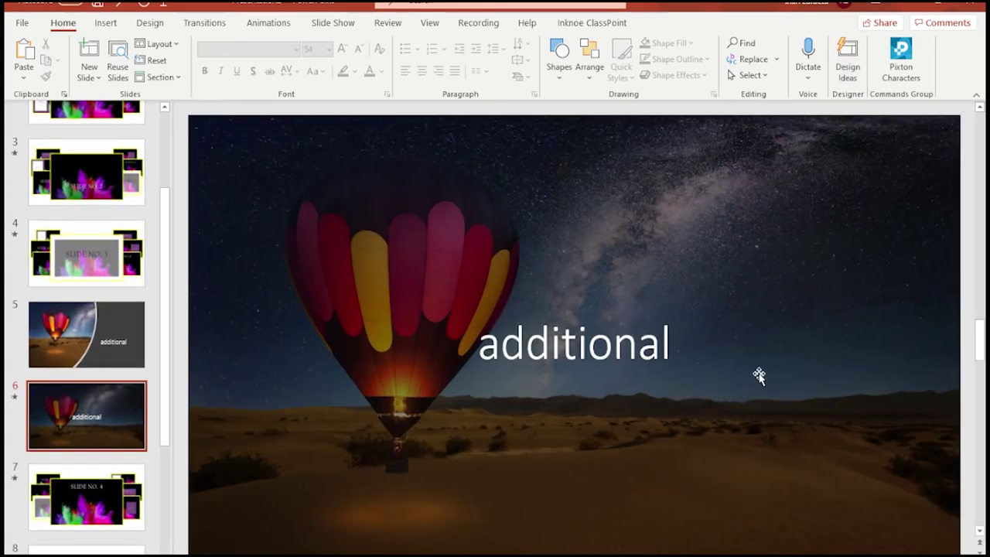
Review the original and copied balloon slides 5 and 6.
{"action": "left_click", "coordinate": [129, 355]}
{"action": "left_click", "coordinate": [116, 391]}
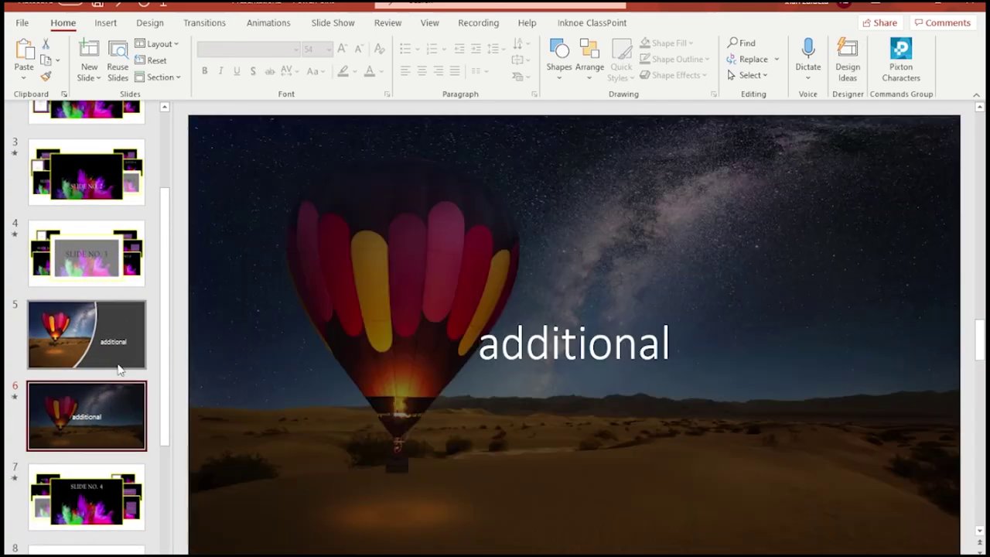
{"action": "scroll", "coordinate": [120, 387], "scroll_direction": "down", "scroll_amount": 1}
{"action": "key", "text": "Up"}
{"action": "left_click", "coordinate": [104, 330]}
{"action": "left_click", "coordinate": [93, 259]}
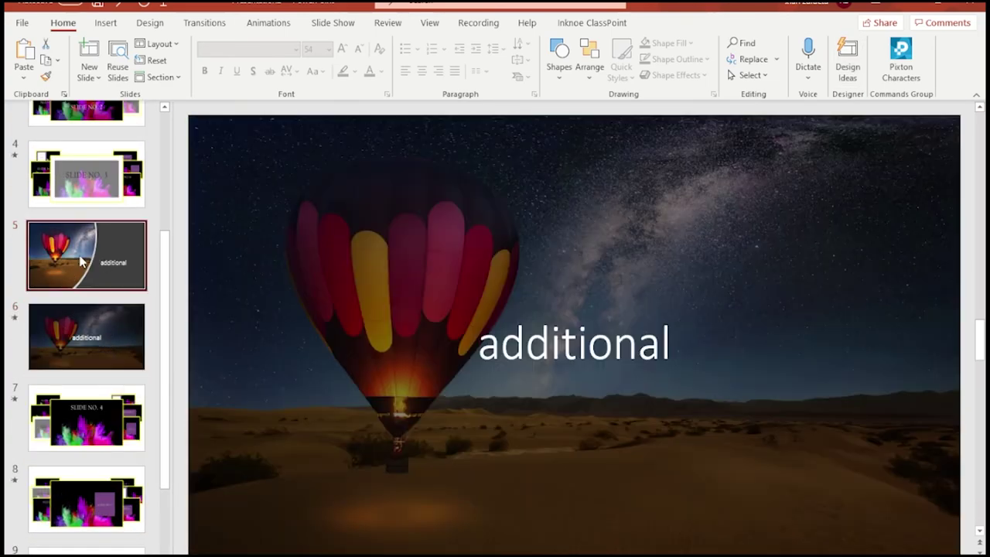
Paste a copy of the Slide No. 3 collage after slide 6, then delete it.
{"action": "left_click", "coordinate": [80, 186]}
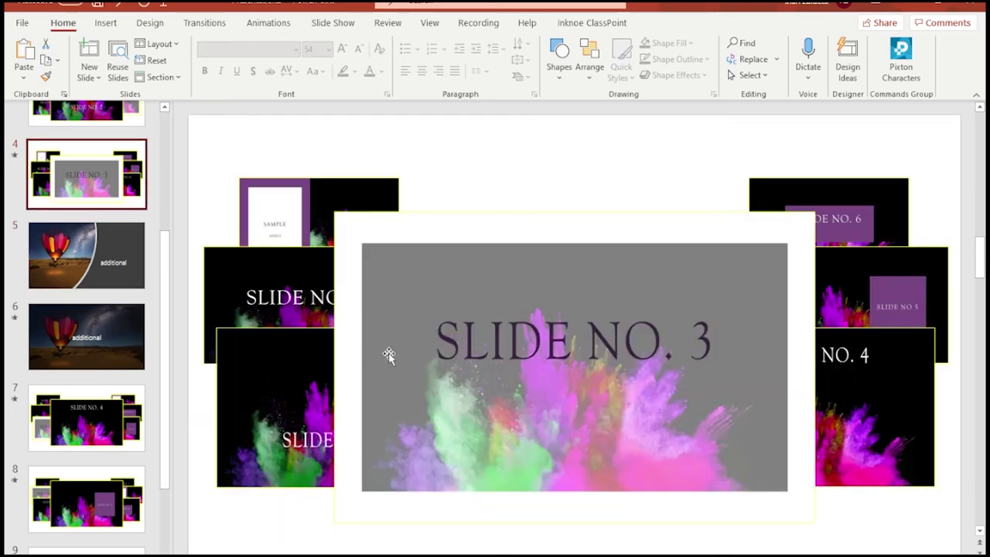
{"action": "left_click", "coordinate": [95, 331]}
{"action": "key", "text": "ctrl+v"}
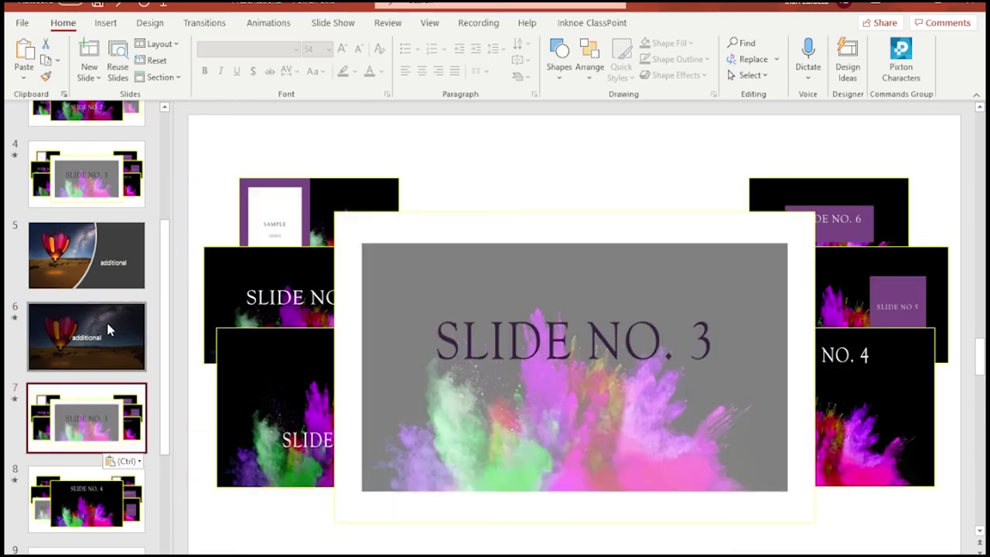
{"action": "scroll", "coordinate": [108, 330], "scroll_direction": "down", "scroll_amount": 2}
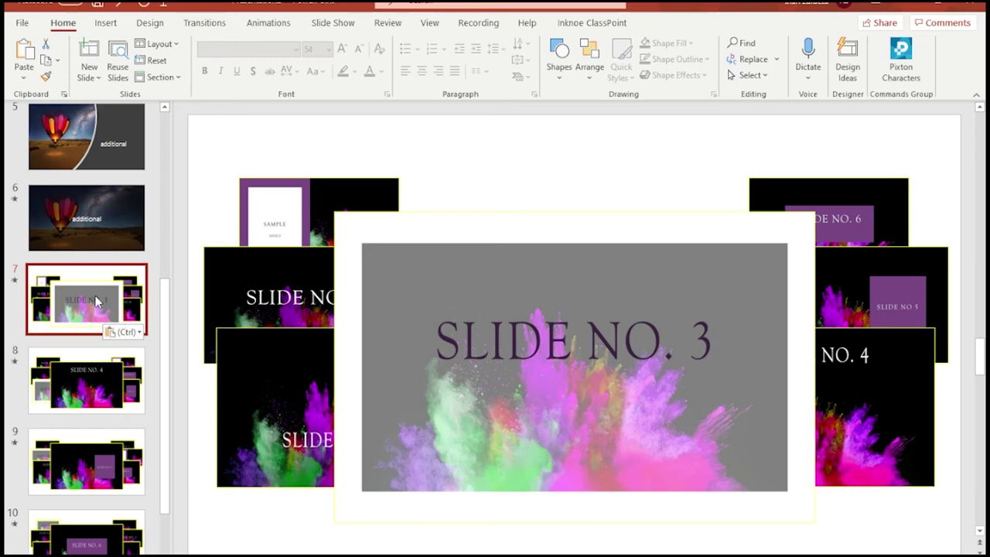
{"action": "key", "text": "Delete"}
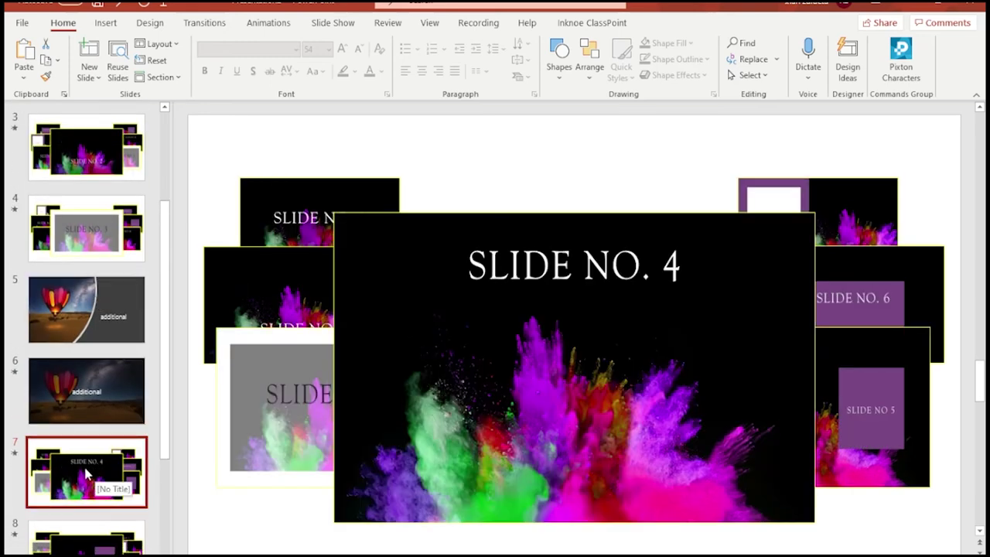
Give the Slide No. 4 collage slide a Morph transition.
{"action": "left_click", "coordinate": [106, 393]}
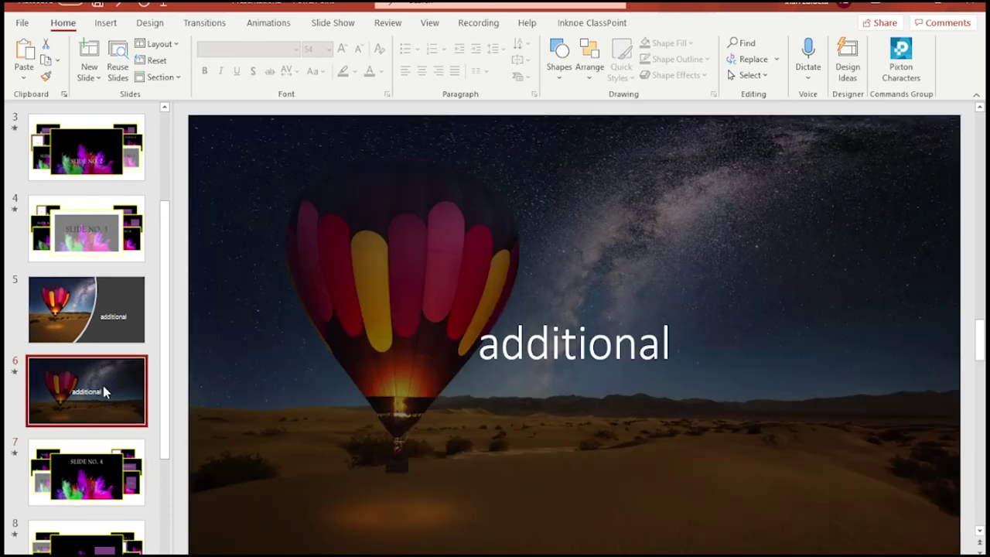
{"action": "left_click", "coordinate": [63, 460]}
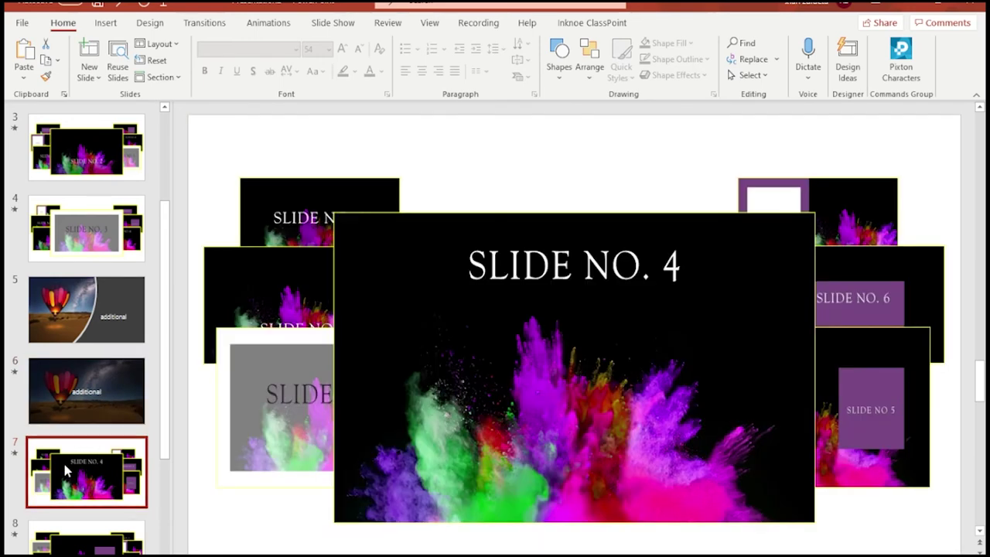
{"action": "left_click", "coordinate": [204, 23]}
{"action": "left_click", "coordinate": [139, 62]}
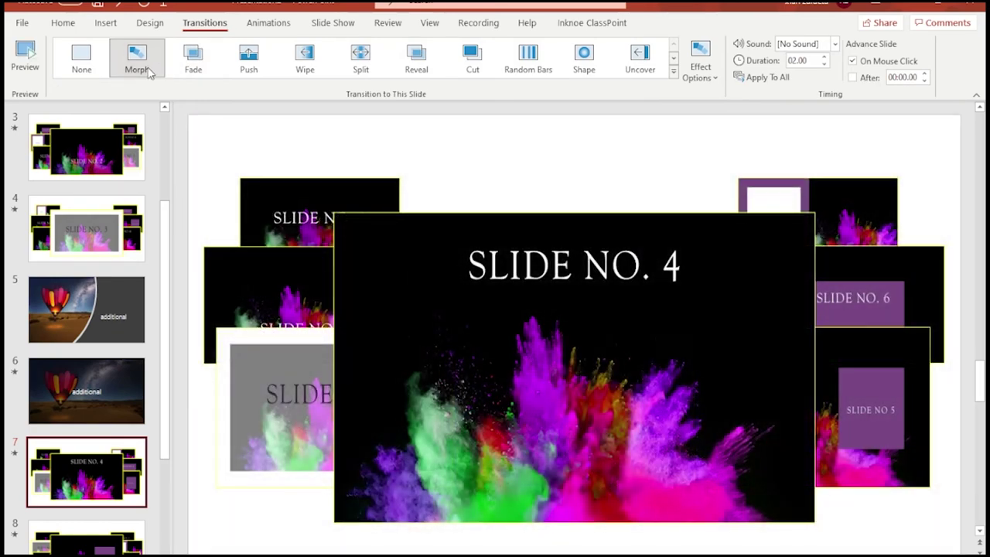
Paste a copy of the Slide No. 3 collage as slide 7, after balloon slide 6.
{"action": "left_click", "coordinate": [95, 229]}
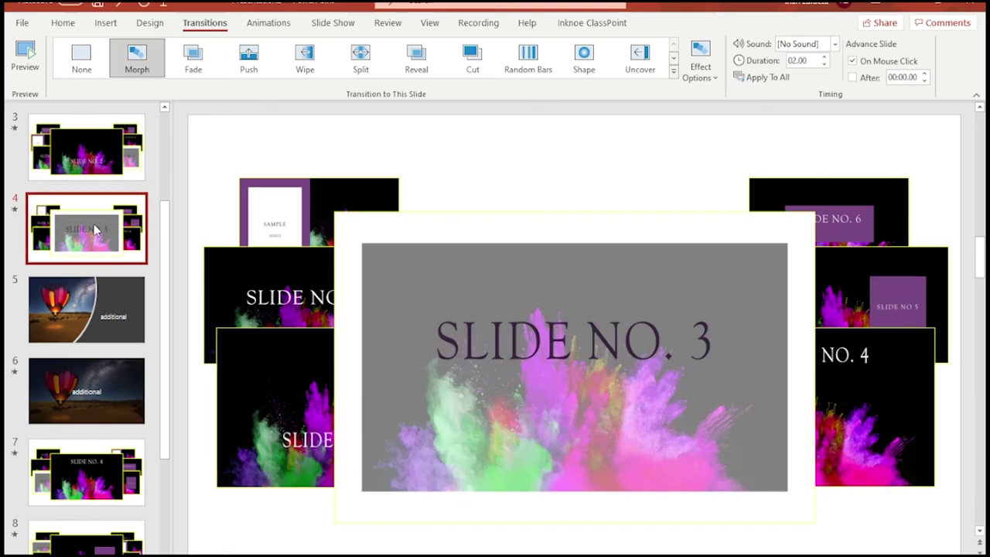
{"action": "left_click", "coordinate": [75, 393]}
{"action": "key", "text": "ctrl+v"}
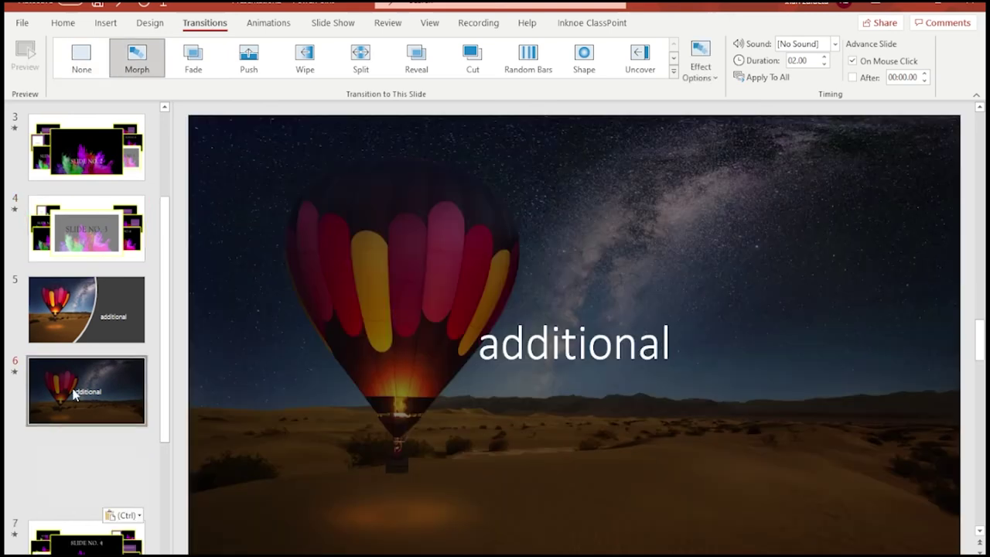
{"action": "scroll", "coordinate": [78, 387], "scroll_direction": "down", "scroll_amount": 1}
{"action": "scroll", "coordinate": [85, 348], "scroll_direction": "up", "scroll_amount": 1}
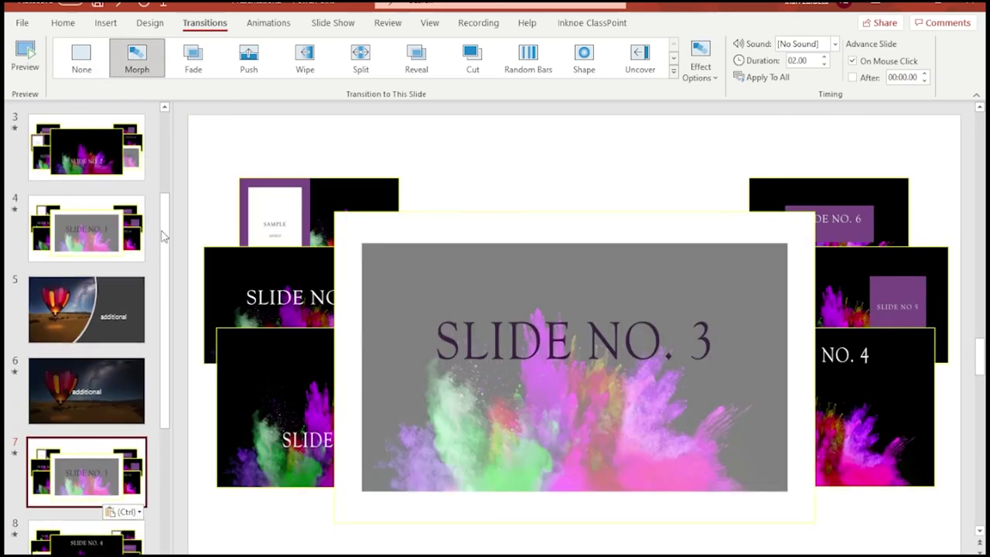
{"action": "left_click", "coordinate": [100, 232]}
{"action": "scroll", "coordinate": [103, 236], "scroll_direction": "down", "scroll_amount": 1}
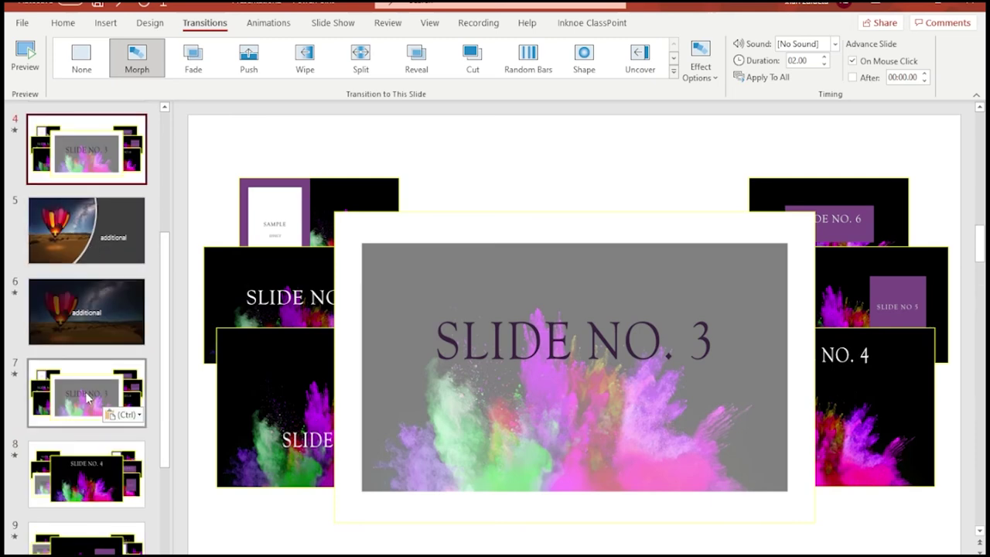
{"action": "left_click", "coordinate": [87, 394]}
{"action": "scroll", "coordinate": [88, 397], "scroll_direction": "down", "scroll_amount": 1}
Apply Morph transitions to slides 6, 7 and 8 in turn.
{"action": "left_click", "coordinate": [89, 241]}
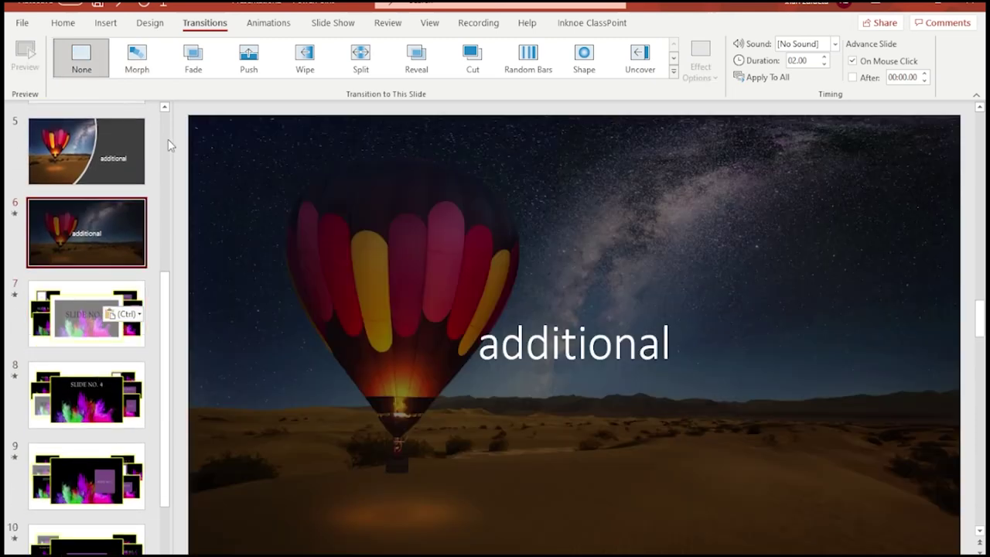
{"action": "left_click", "coordinate": [136, 68]}
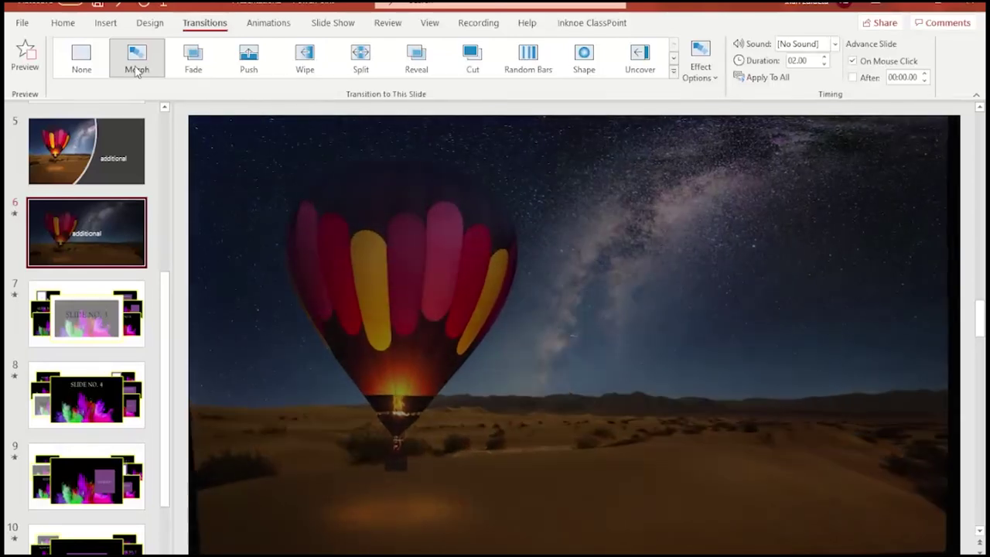
{"action": "left_click", "coordinate": [100, 313]}
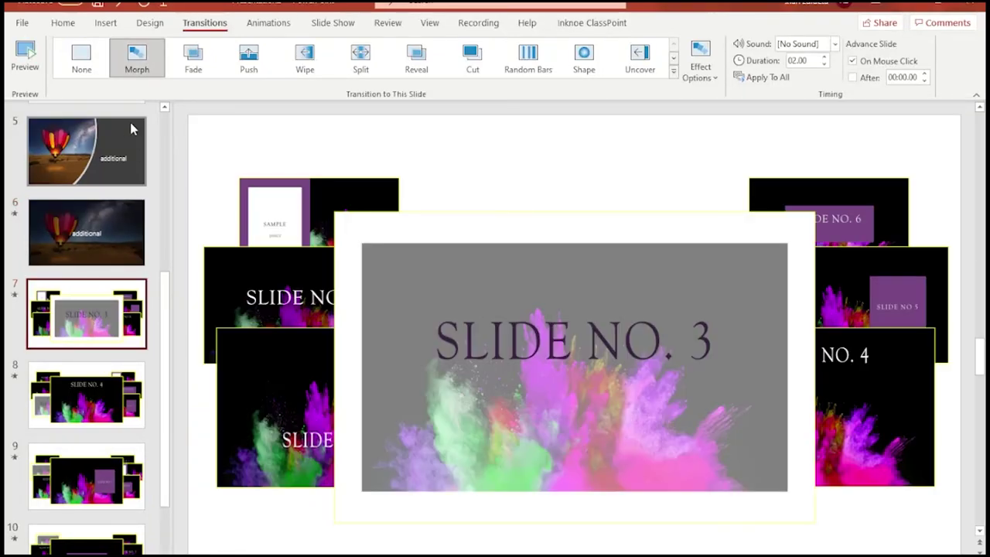
{"action": "left_click", "coordinate": [133, 68]}
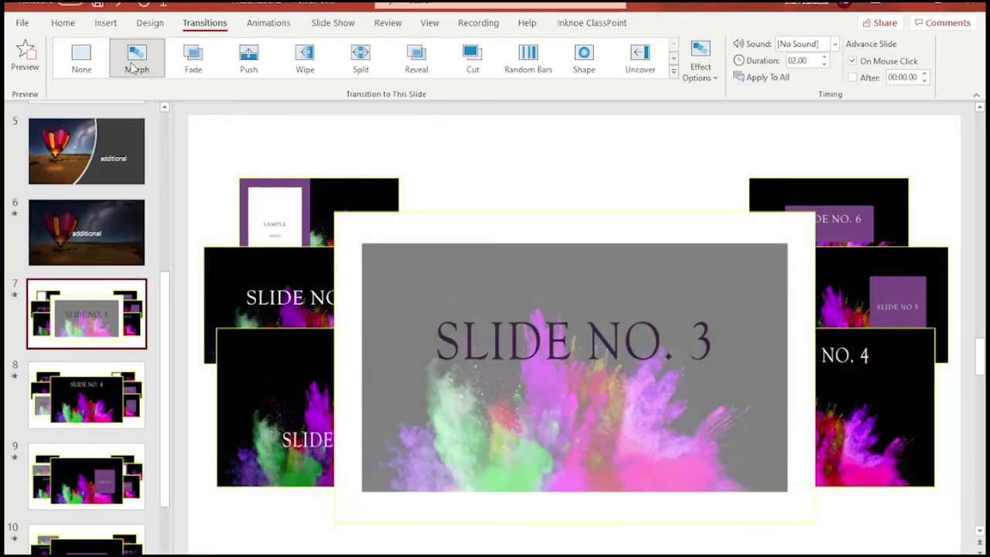
{"action": "left_click", "coordinate": [87, 394]}
{"action": "left_click", "coordinate": [133, 62]}
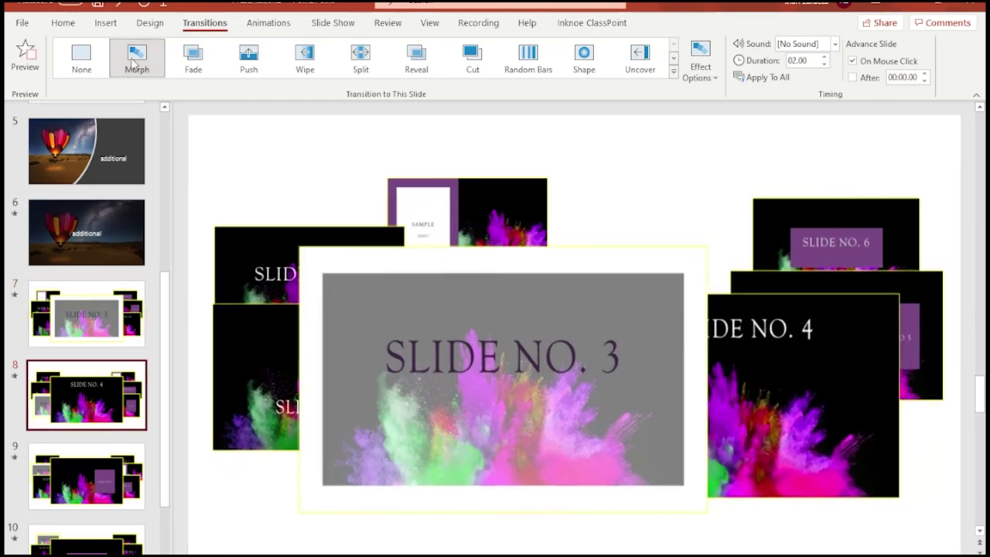